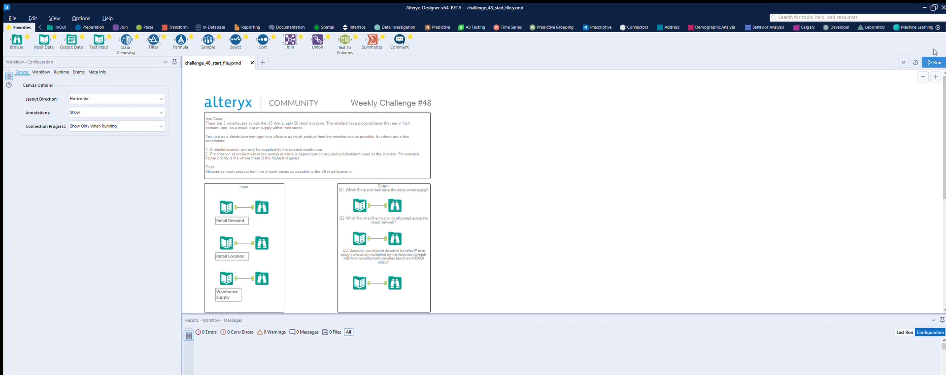
Read the challenge's use case, allocation constraints, goal and the three output questions
left_click(935, 77)
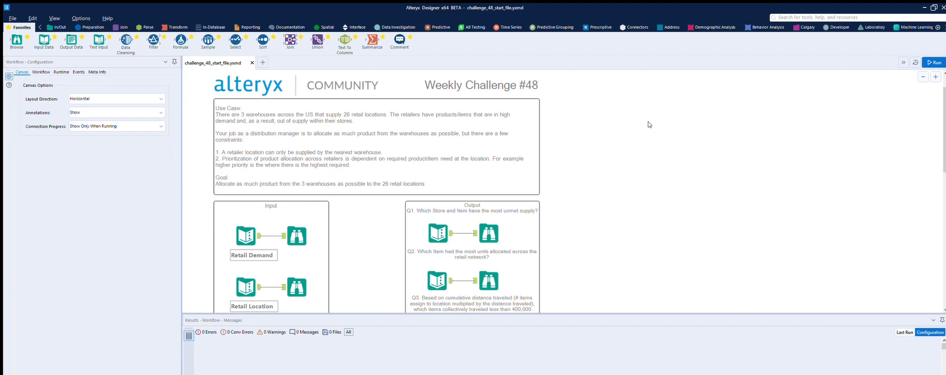
scroll(623, 108, "down", 3)
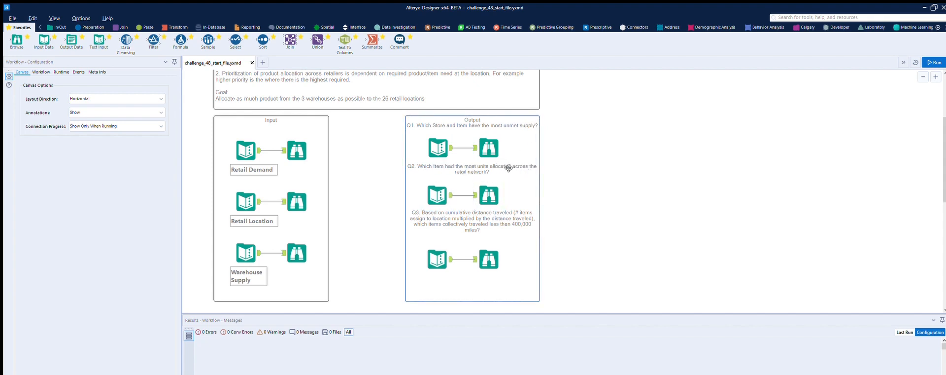
scroll(509, 168, "down", 1)
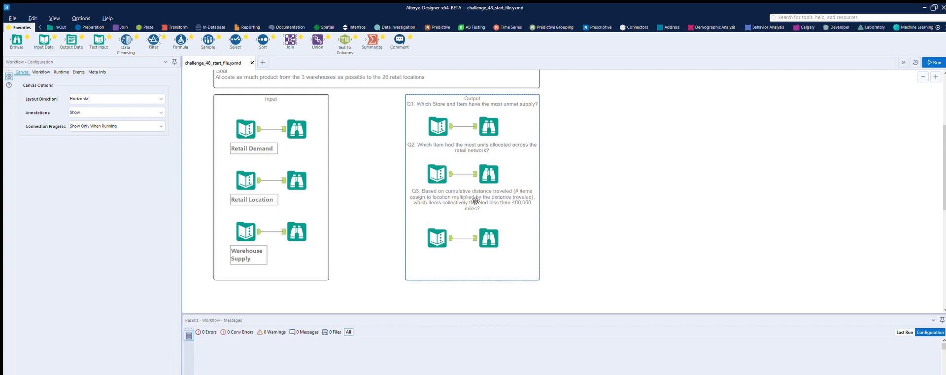
Examine the data in the Retail Demand, Retail Location, Warehouse Supply and Warehouse Locations inputs
left_click(246, 129)
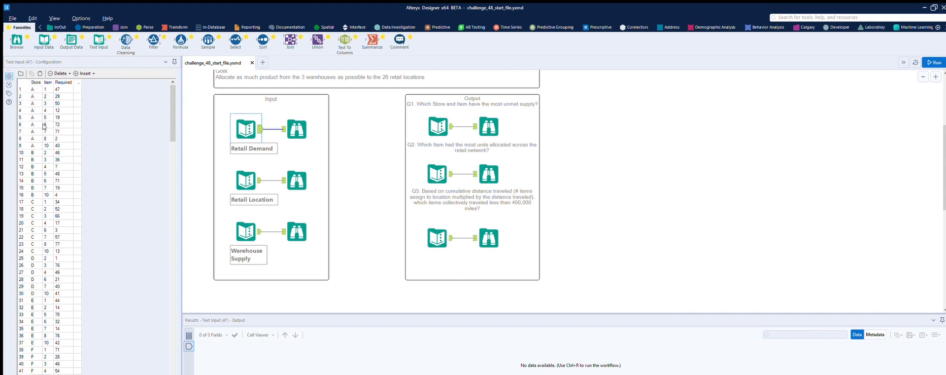
scroll(44, 126, "down", 20)
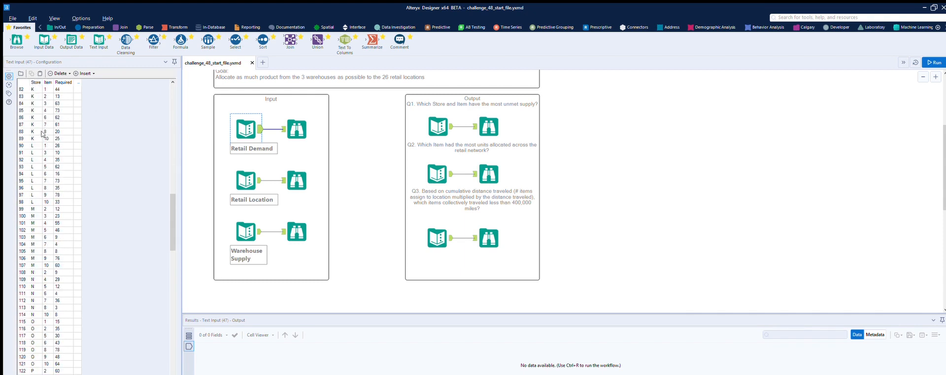
scroll(170, 221, "up", 13)
left_click_drag(173, 170, 177, 80)
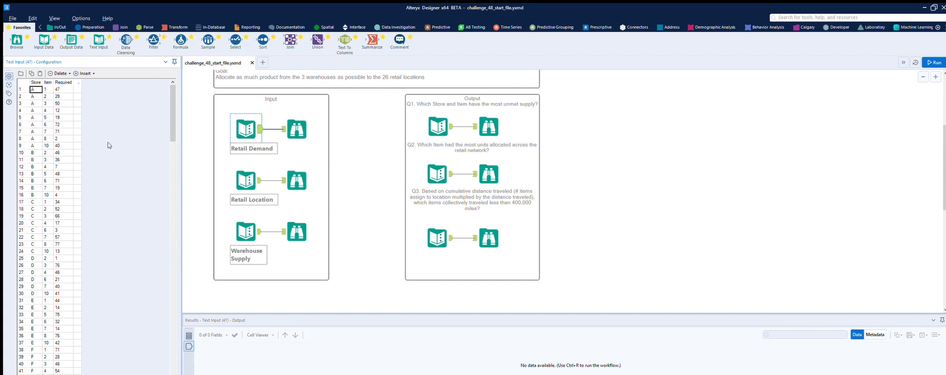
left_click(245, 180)
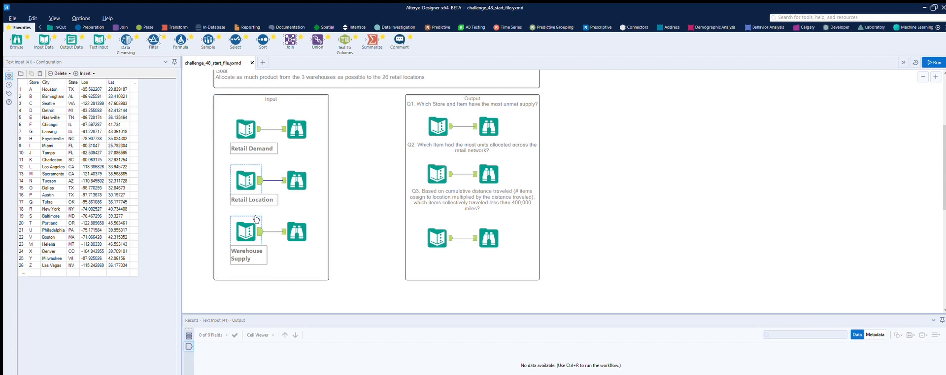
left_click(256, 219)
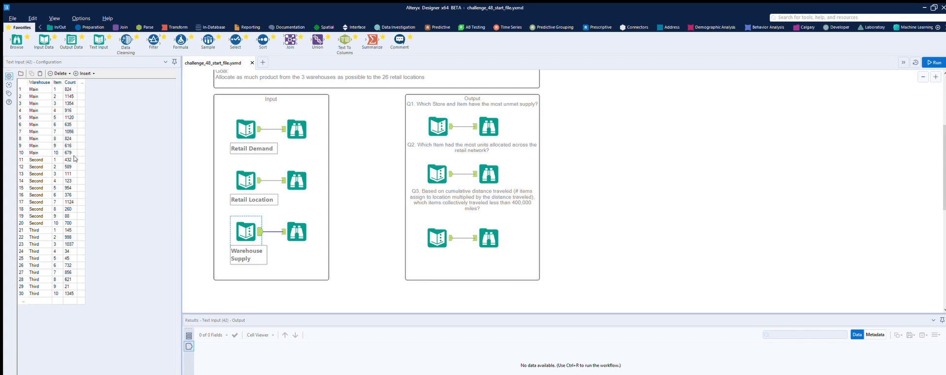
scroll(226, 226, "down", 5)
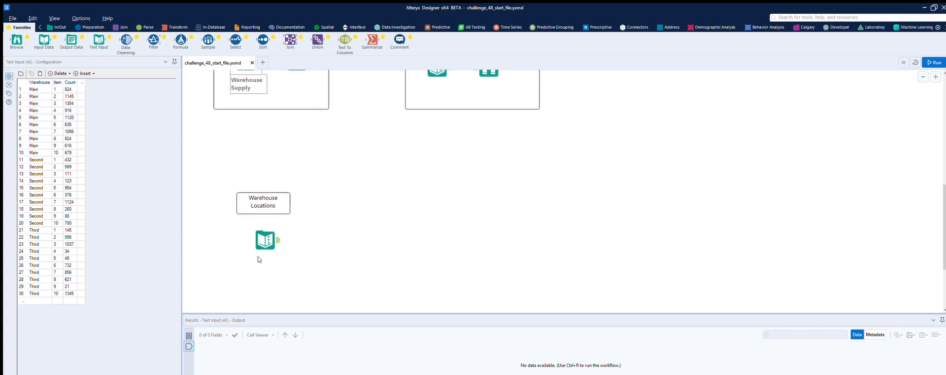
left_click(268, 238)
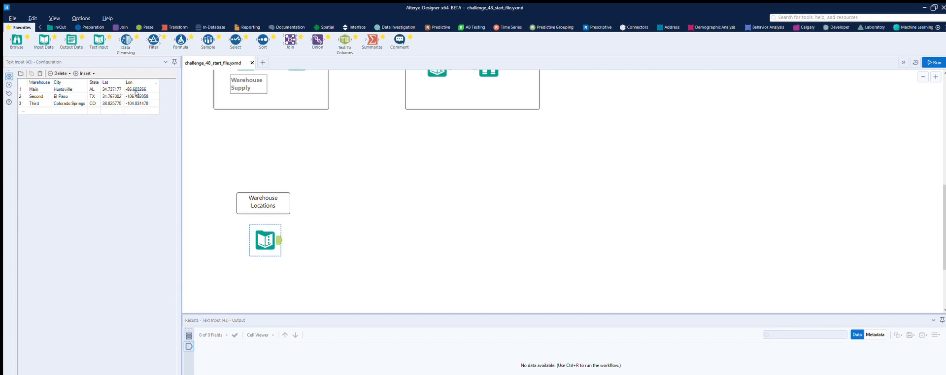
scroll(262, 211, "up", 3)
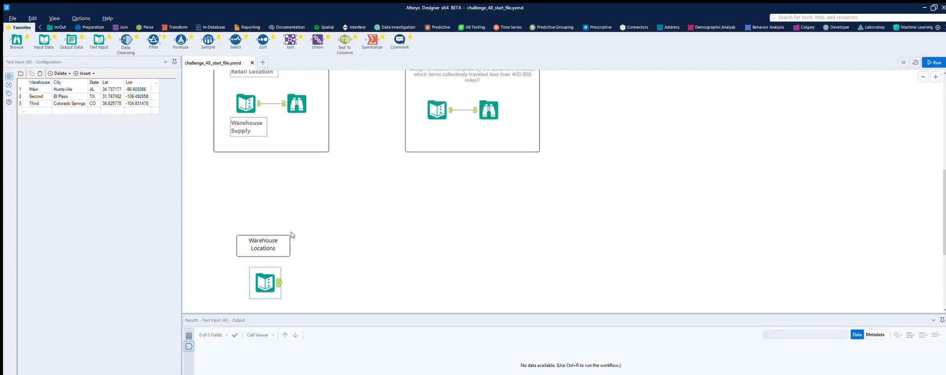
Reread the challenge brief and compare the fields of the Retail Demand and Retail Location inputs
scroll(292, 235, "up", 4)
scroll(293, 234, "up", 1)
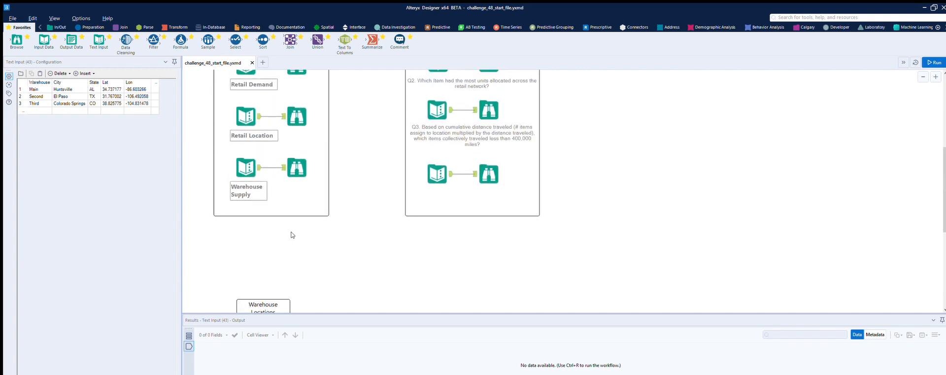
left_click(294, 236)
scroll(295, 236, "up", 1)
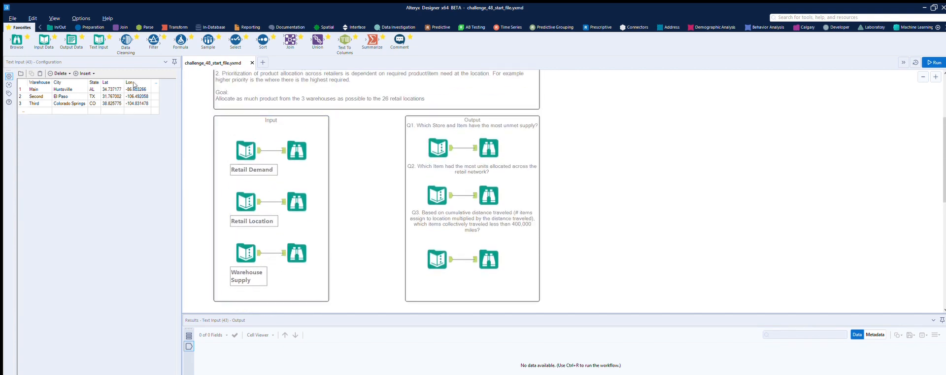
scroll(286, 207, "up", 2)
left_click(297, 180)
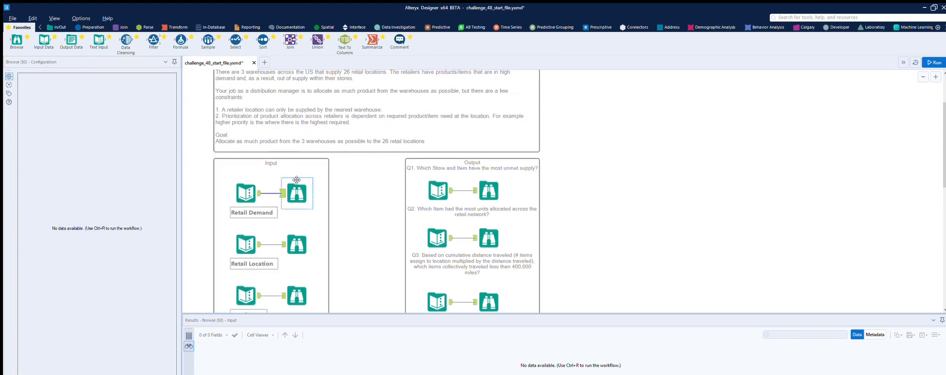
scroll(296, 180, "up", 1)
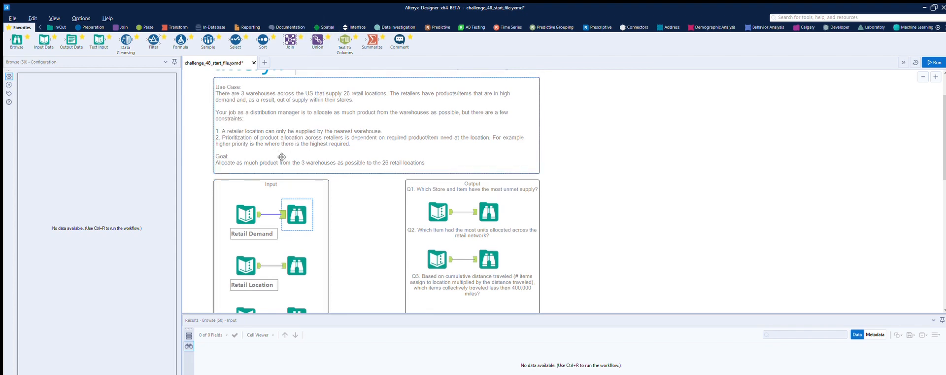
left_click(259, 209)
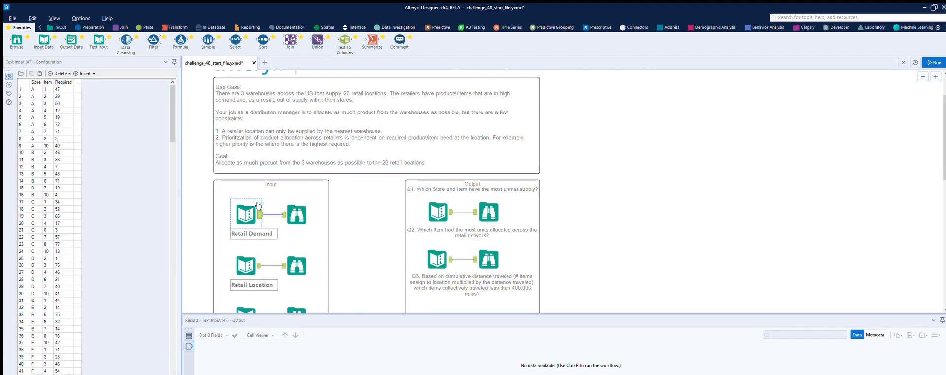
left_click(260, 255)
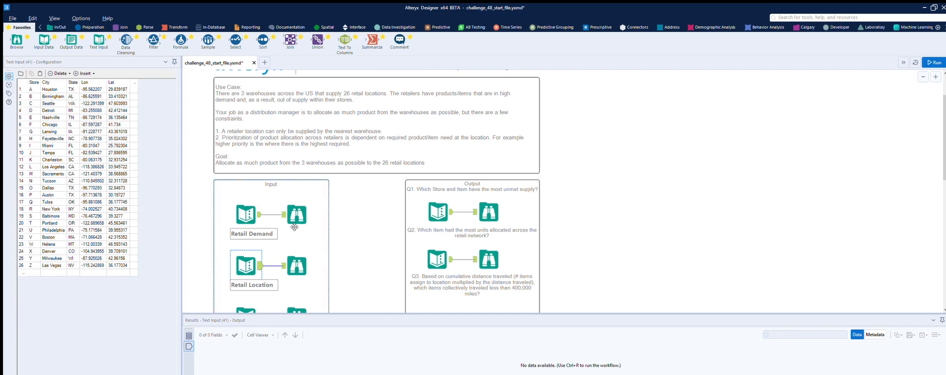
Add a Create Points tool below the Input container and feed it from Retail Location, with Lon as X and Lat as Y
scroll(266, 221, "down", 2)
left_click(326, 27)
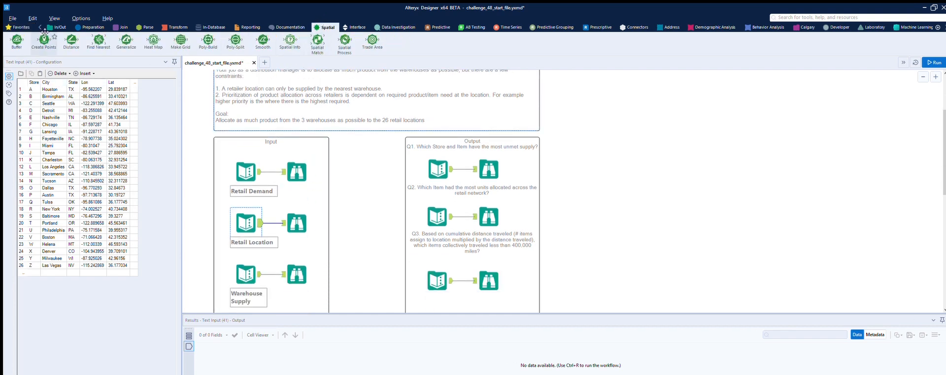
left_click_drag(44, 39, 360, 268)
scroll(362, 266, "down", 7)
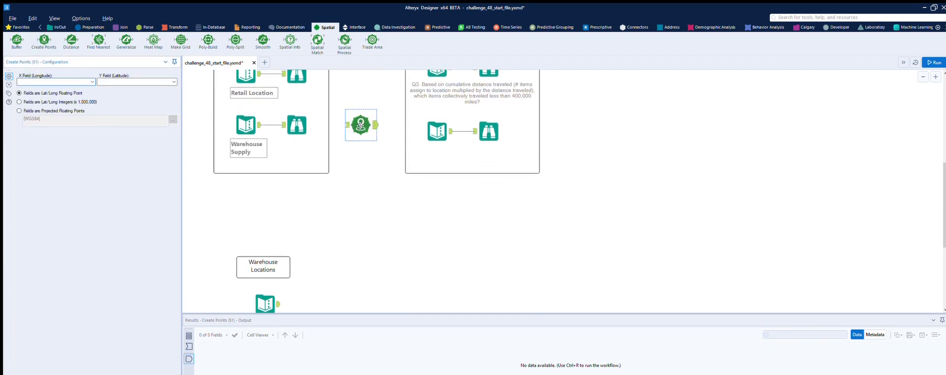
left_click_drag(361, 125, 357, 211)
scroll(353, 205, "up", 2)
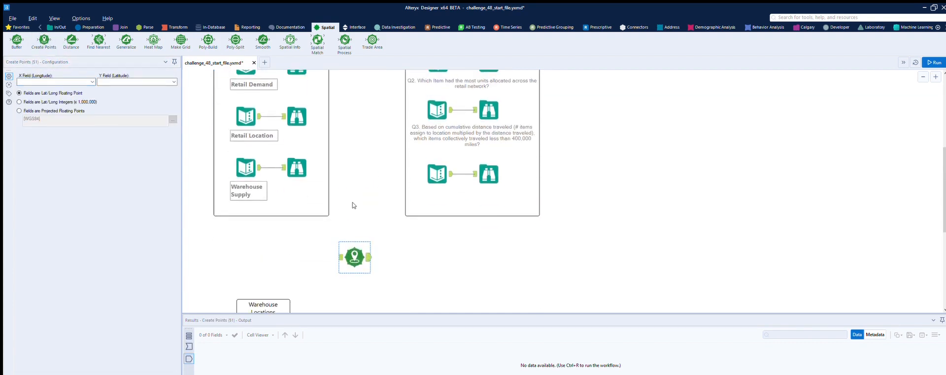
scroll(353, 205, "up", 2)
left_click_drag(261, 159, 347, 298)
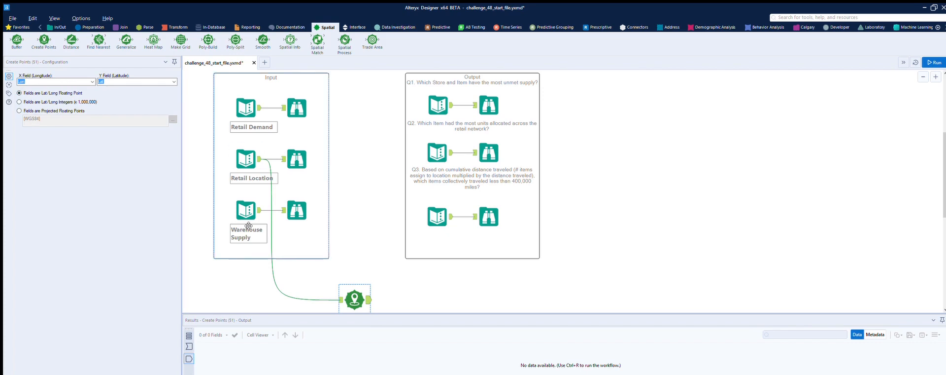
Run the workflow and check the Centroid field in the output of the retail Create Points tool
left_click(935, 62)
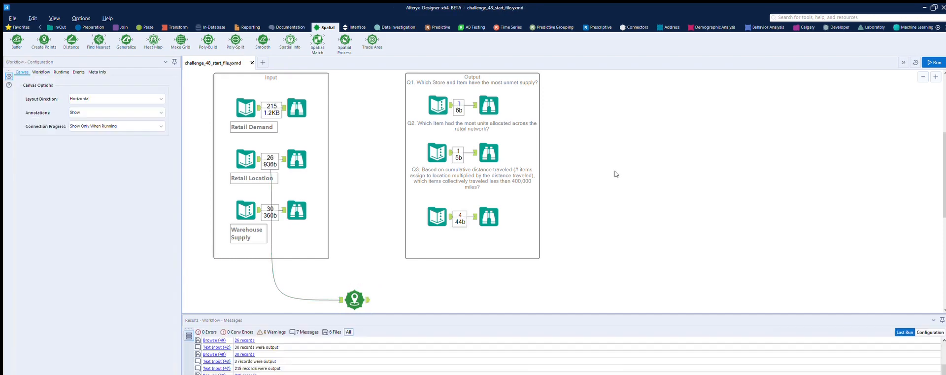
scroll(617, 174, "down", 3)
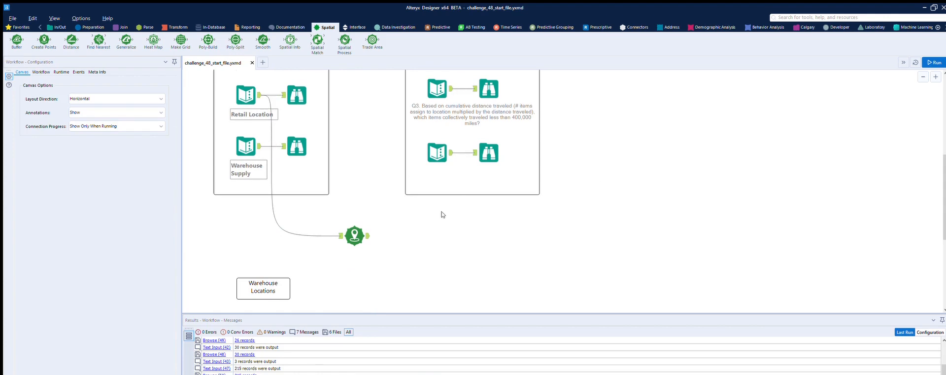
scroll(414, 232, "down", 2)
scroll(395, 226, "down", 1)
scroll(408, 220, "up", 5)
scroll(409, 222, "down", 1)
left_click(369, 248)
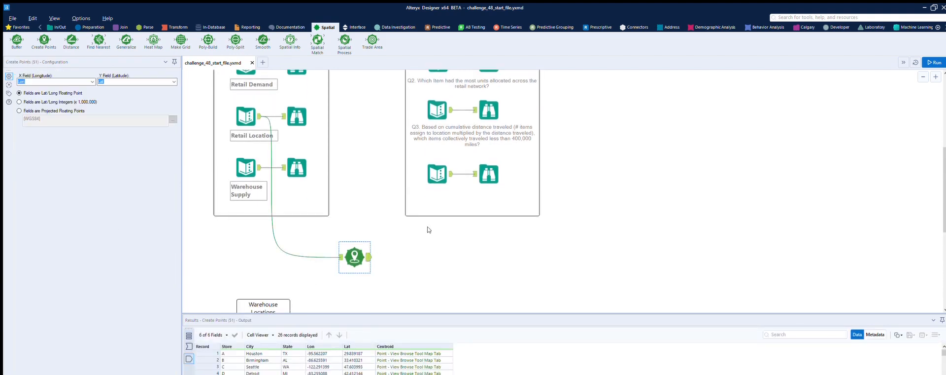
scroll(434, 256, "down", 1)
scroll(400, 343, "down", 1)
scroll(400, 344, "up", 1)
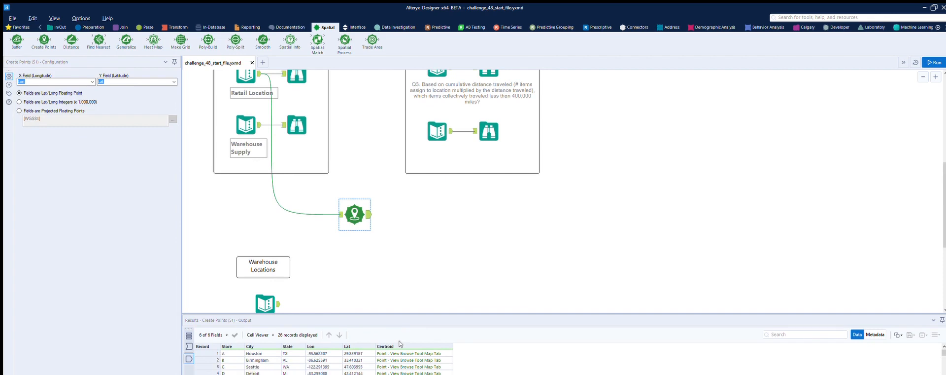
scroll(420, 270, "up", 1)
scroll(453, 265, "down", 1)
scroll(440, 256, "down", 3)
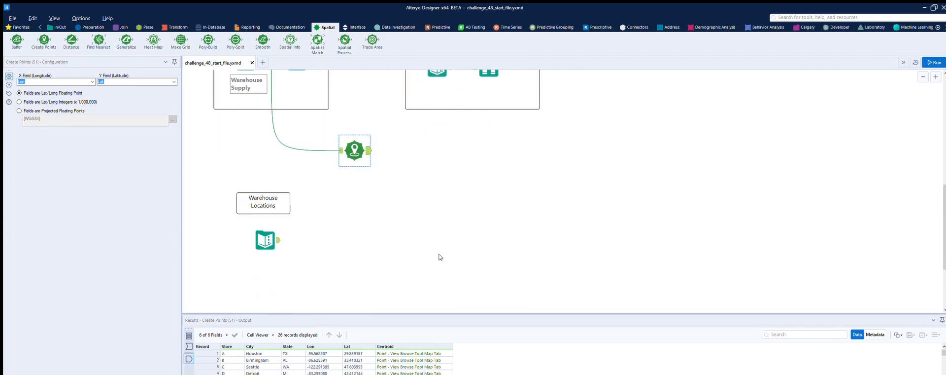
Add a Create Points tool after the Warehouse Locations input, run the workflow and check its output
scroll(439, 256, "up", 1)
left_click(279, 254)
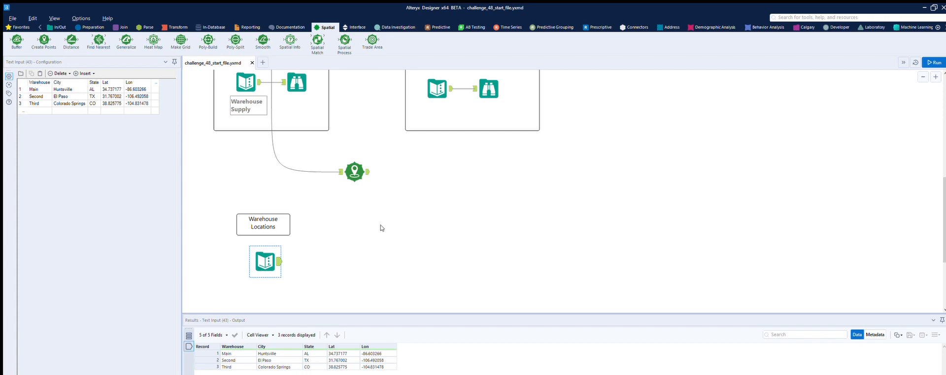
left_click_drag(44, 41, 349, 262)
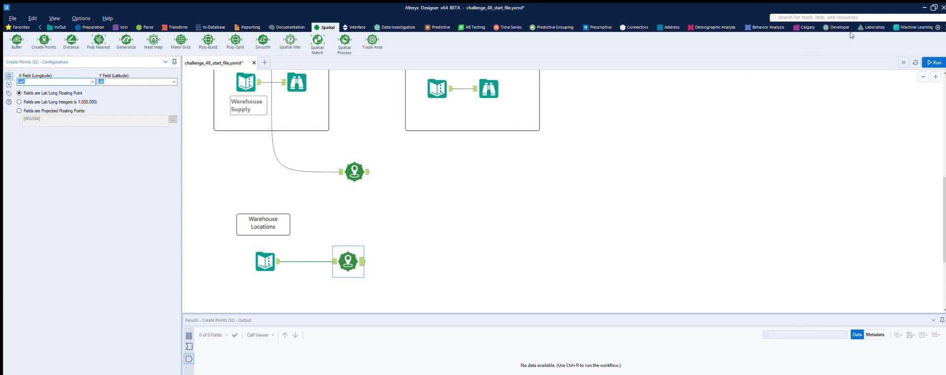
left_click(934, 63)
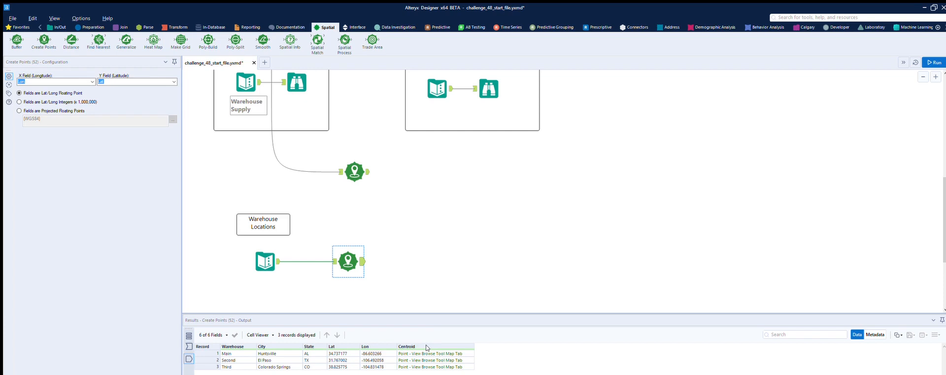
left_click(365, 164)
left_click(357, 249)
Add a Join tool with the retail Create Points output as left input and the warehouse points as right input
left_click(122, 27)
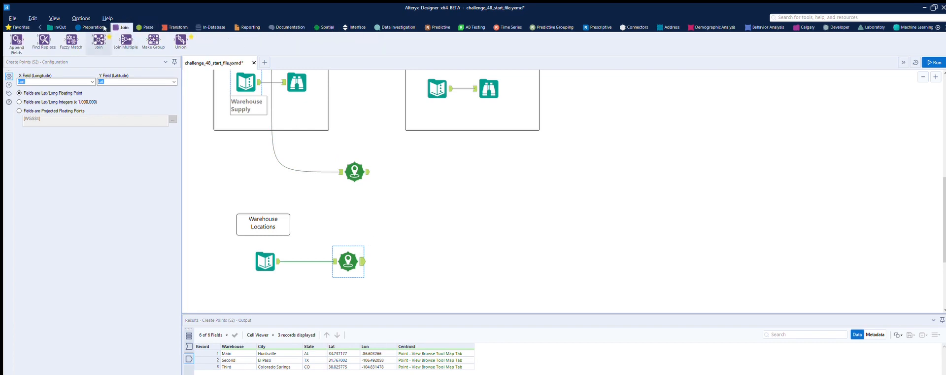
left_click_drag(99, 30, 424, 178)
left_click_drag(362, 260, 412, 184)
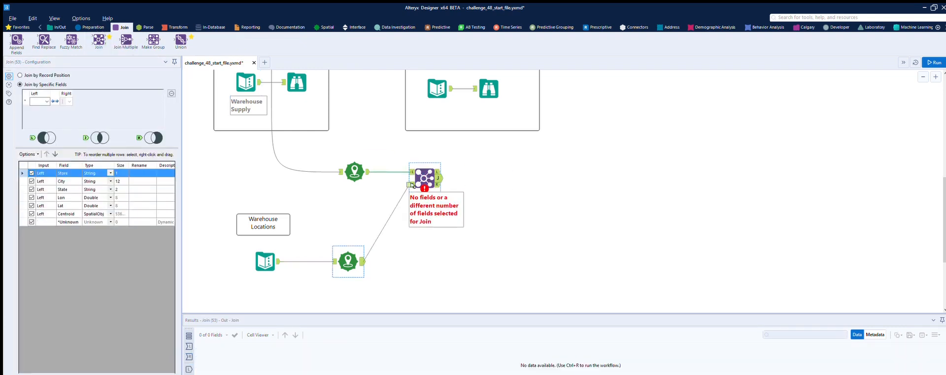
Examine the Retail Demand fields and the workflow layout to work out how the retail and warehouse streams can be combined
scroll(431, 225, "up", 2)
scroll(430, 225, "down", 1)
scroll(430, 225, "up", 1)
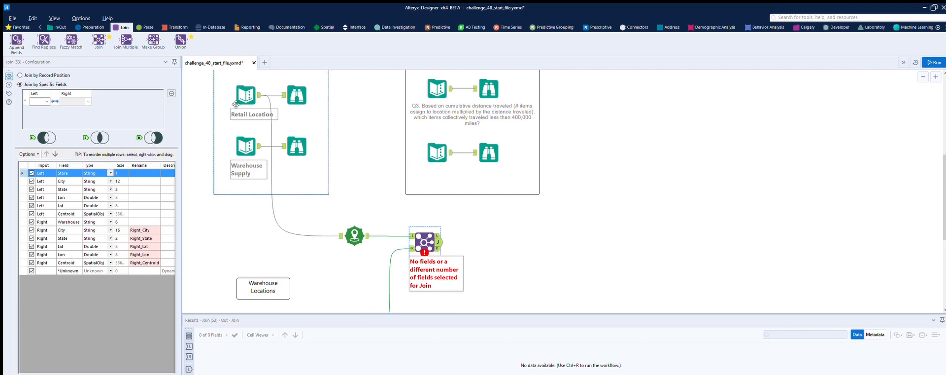
scroll(279, 153, "up", 1)
left_click(260, 78)
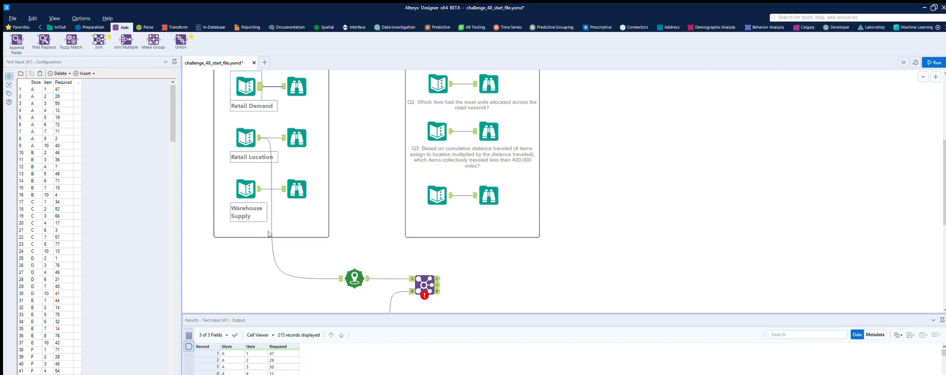
scroll(501, 271, "down", 2)
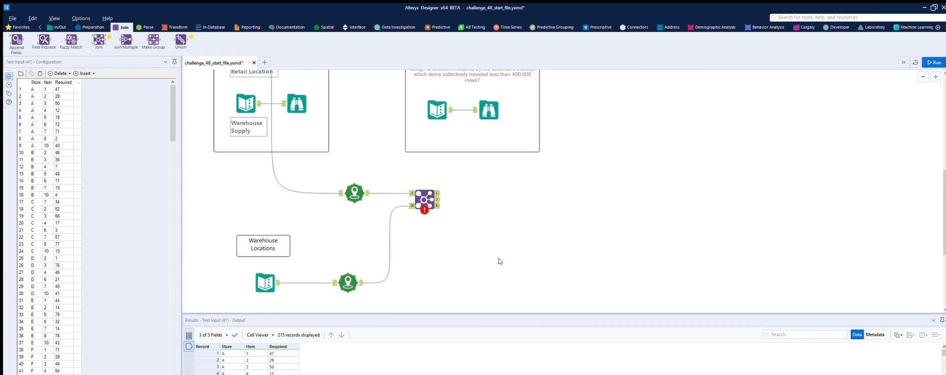
scroll(501, 261, "down", 1)
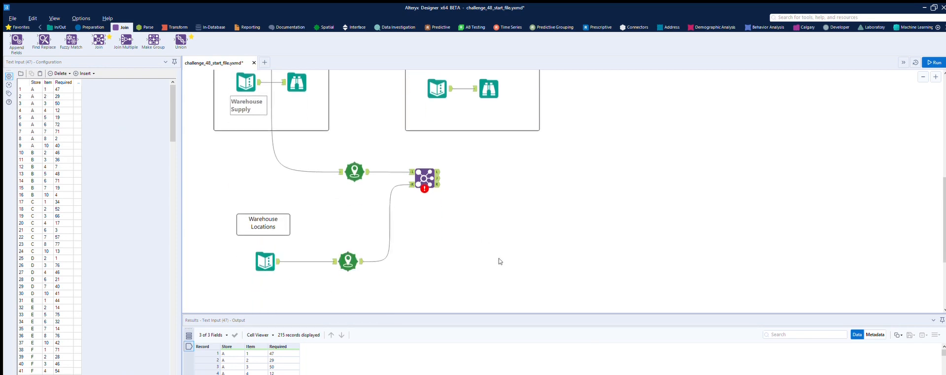
Compare the Join tool's fields with the outputs of both Create Points tools, and delete the Join tool
left_click(427, 173)
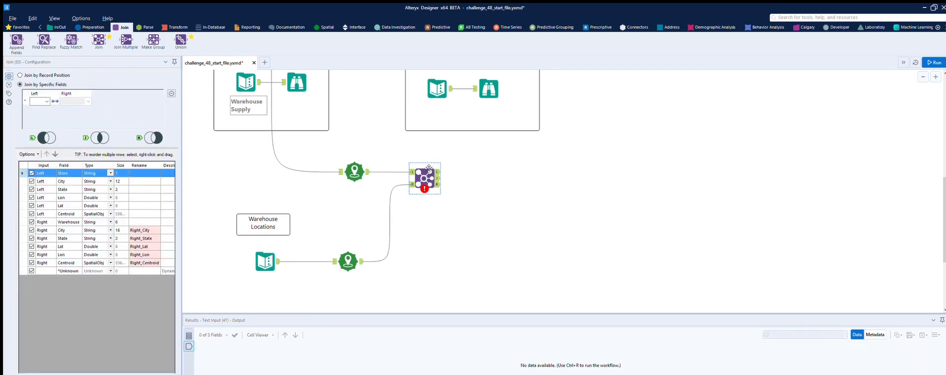
left_click(355, 251)
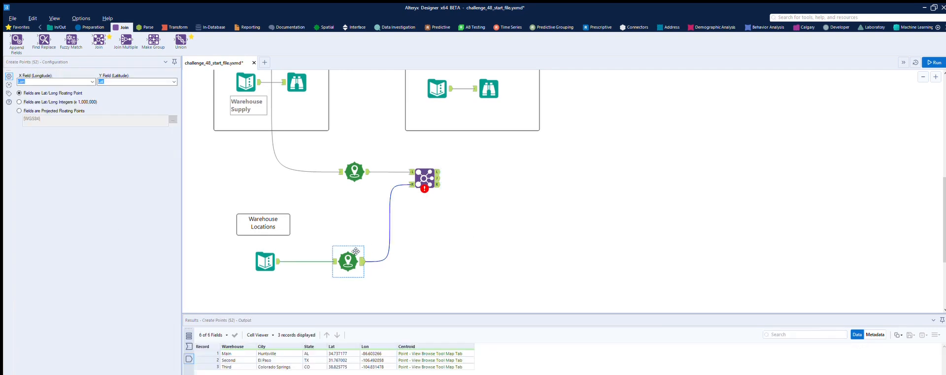
left_click(364, 162)
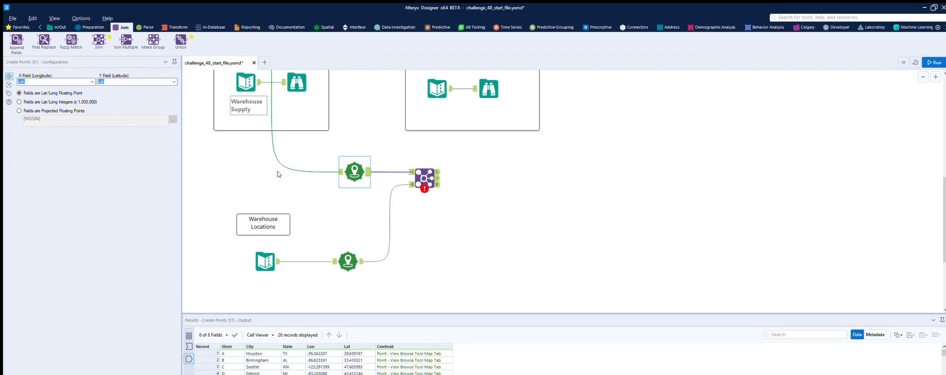
left_click(424, 176)
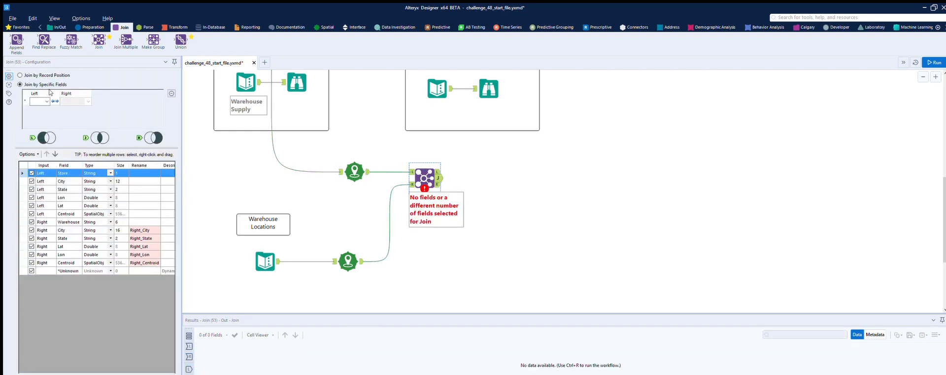
left_click(45, 92)
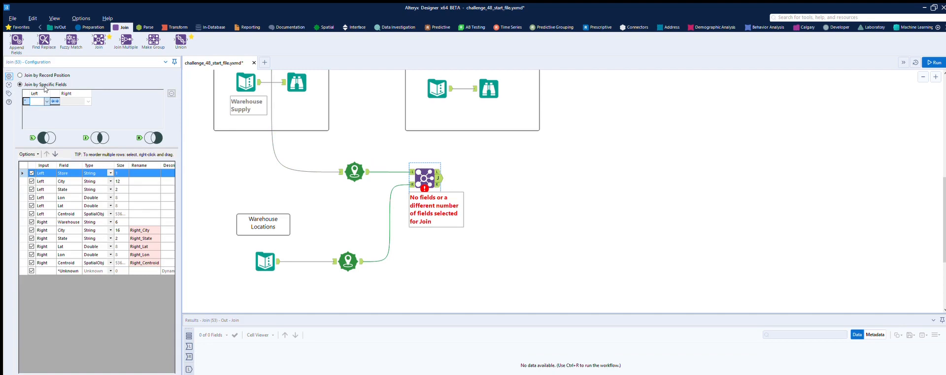
left_click(421, 165)
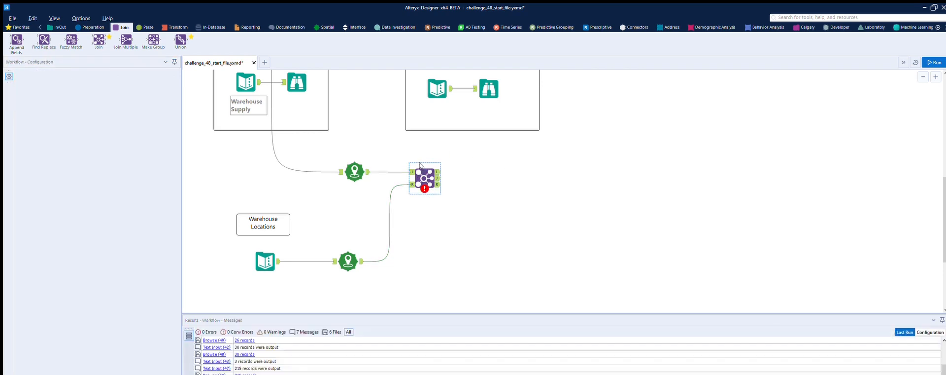
key("Delete")
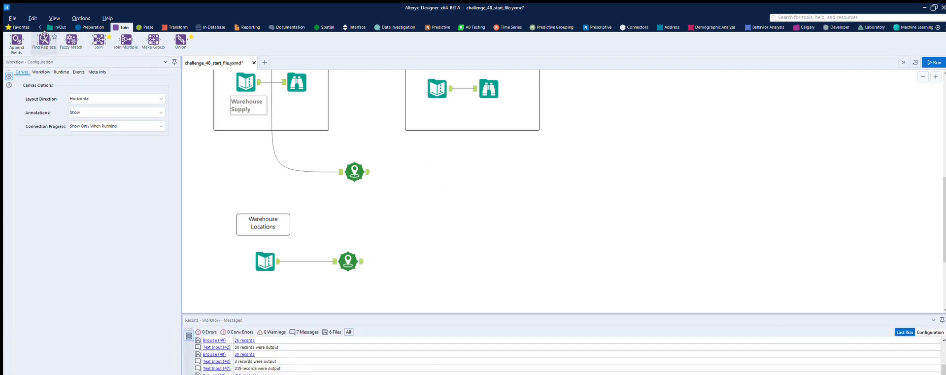
Add an Append Fields tool with the retail points as target and the warehouse points as source, and run the workflow
left_click_drag(16, 40, 427, 177)
left_click_drag(362, 261, 399, 184)
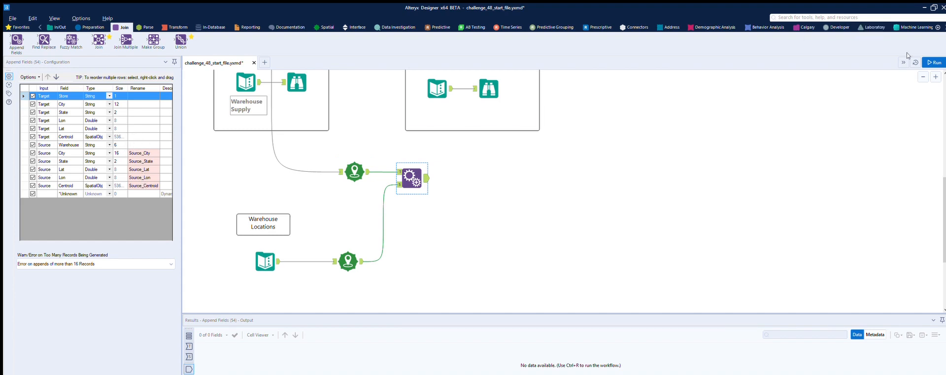
left_click(934, 62)
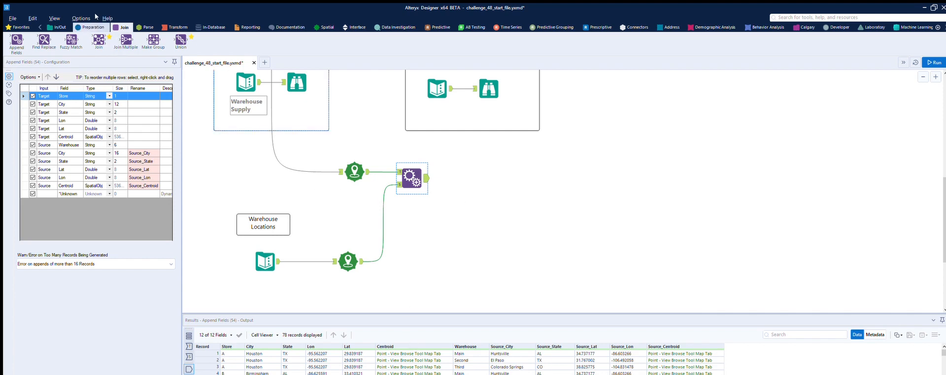
Add a Distance tool after Append Fields, measuring Centroid to Source_Centroid in miles without cardinal direction, and run the workflow to check its output
left_click(314, 27)
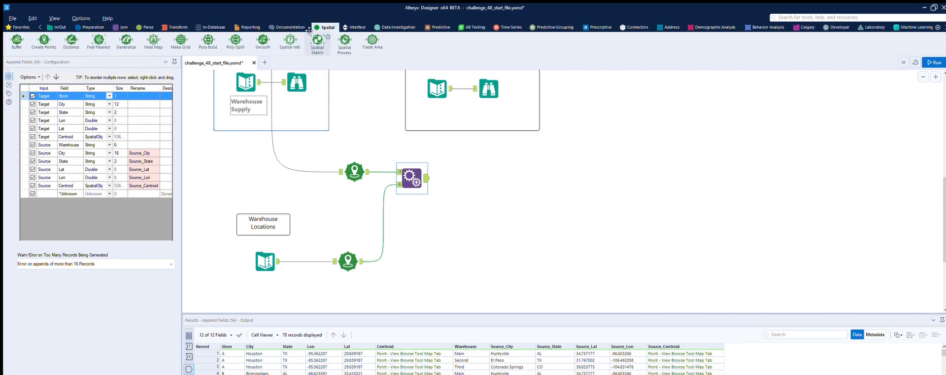
left_click_drag(71, 41, 475, 179)
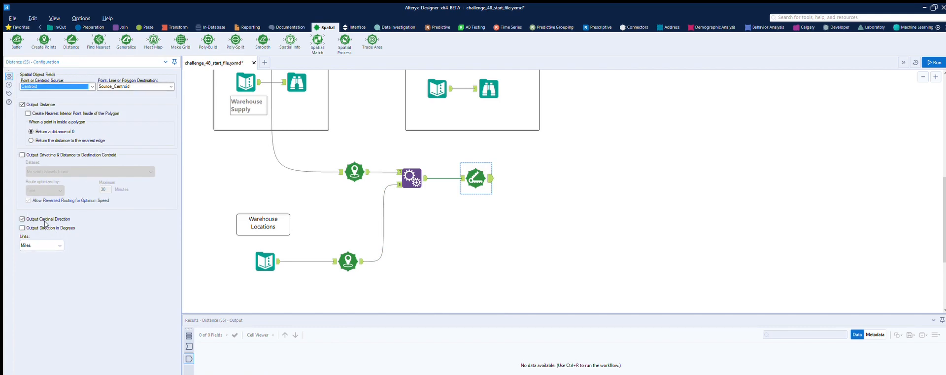
left_click(23, 218)
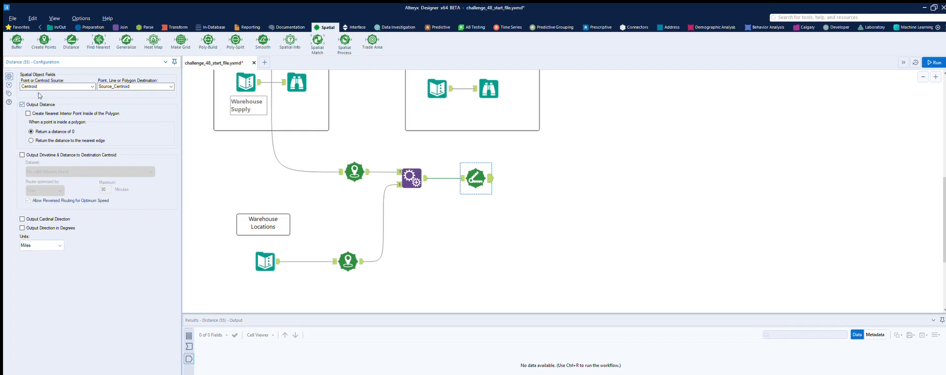
left_click(933, 61)
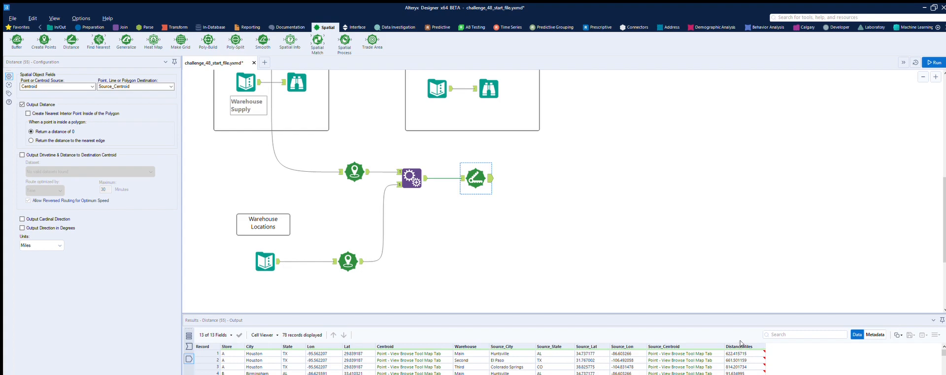
scroll(747, 350, "down", 1)
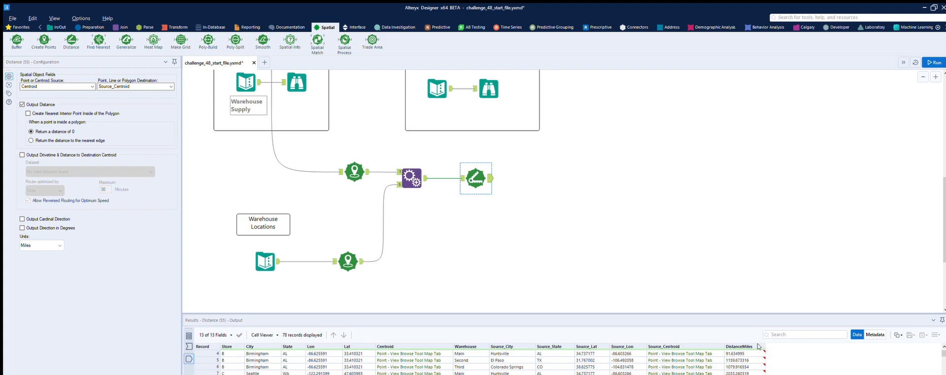
scroll(785, 350, "down", 1)
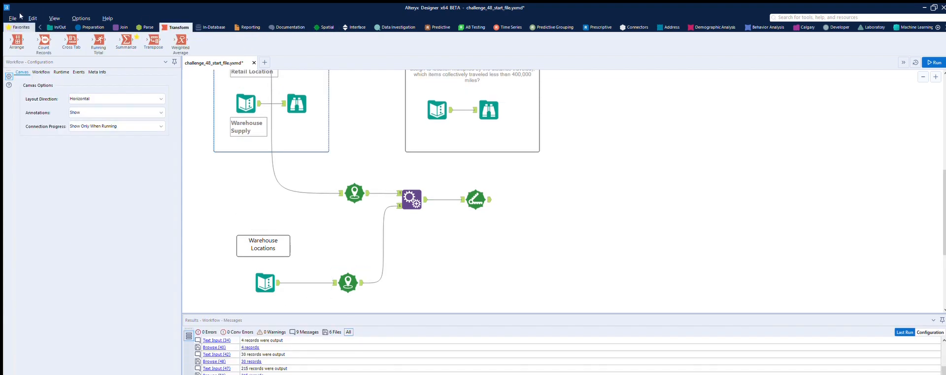
Add a Sort tool after the Distance tool, sorting by Store and DistanceMiles, both ascending
left_click(19, 27)
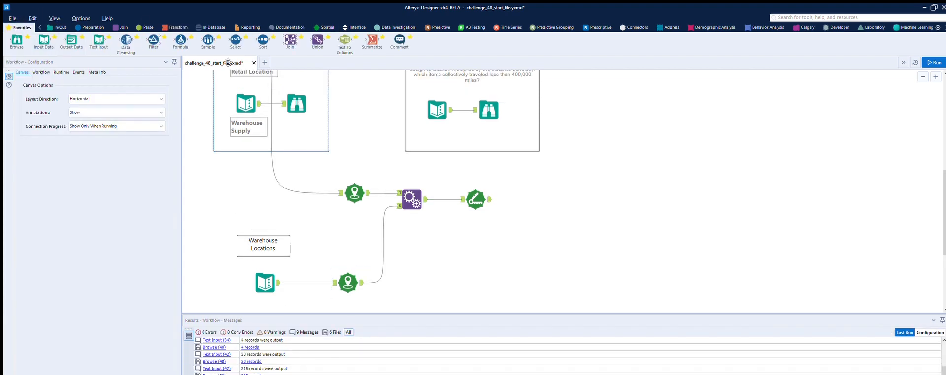
left_click_drag(263, 38, 534, 199)
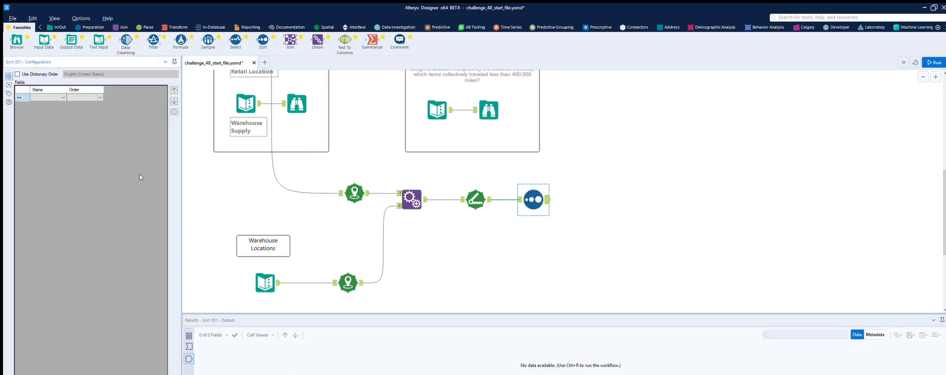
left_click(63, 96)
left_click(52, 104)
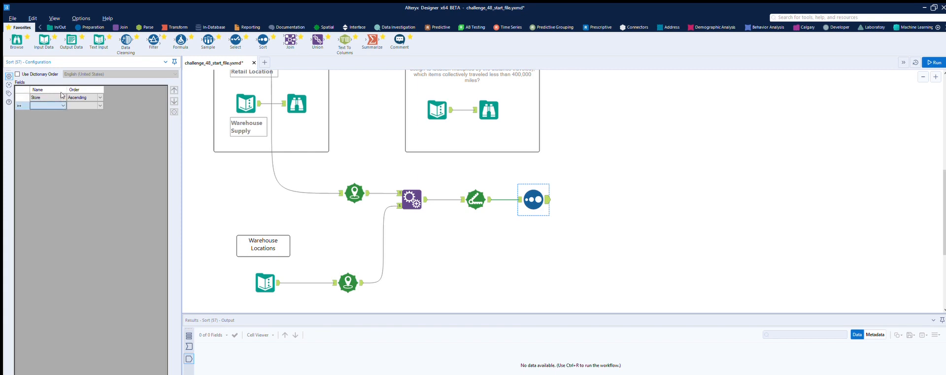
left_click(46, 158)
left_click(98, 105)
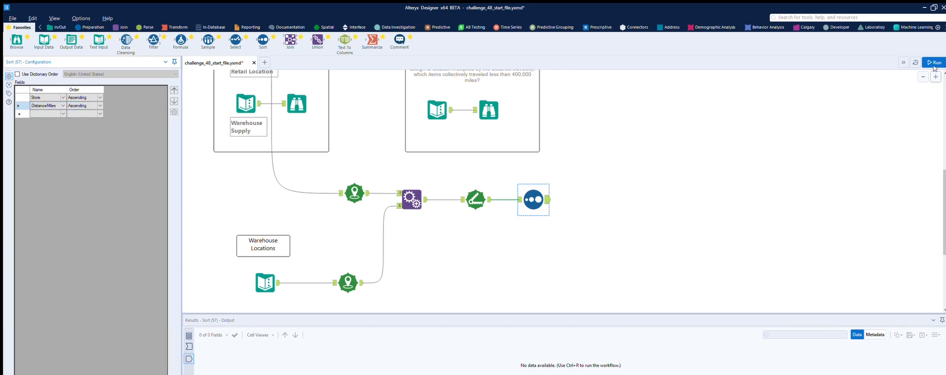
Run the workflow and check the sorted store and warehouse distances in an enlarged results area
left_click(851, 120)
key("ctrl+r")
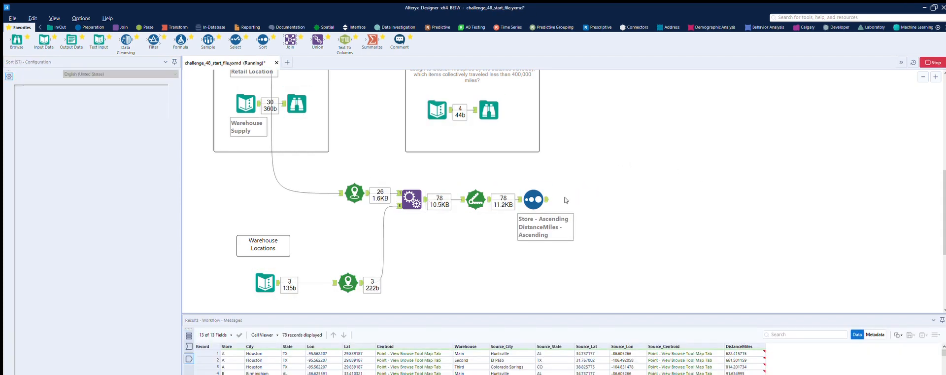
scroll(614, 357, "down", 2)
left_click_drag(440, 313, 432, 277)
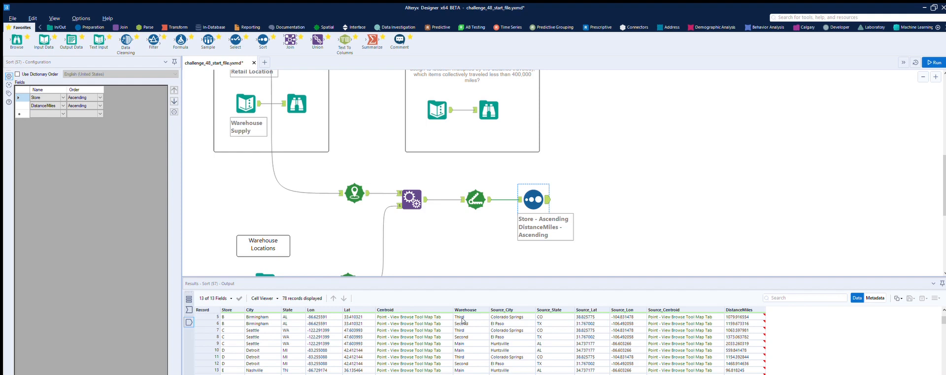
Add a Unique tool after the Sort tool, with only the Store column selected, and run the workflow
left_click(91, 27)
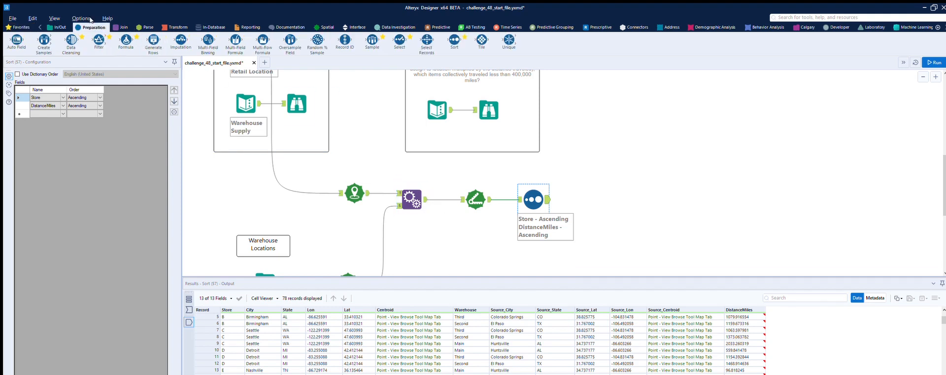
left_click_drag(510, 40, 610, 195)
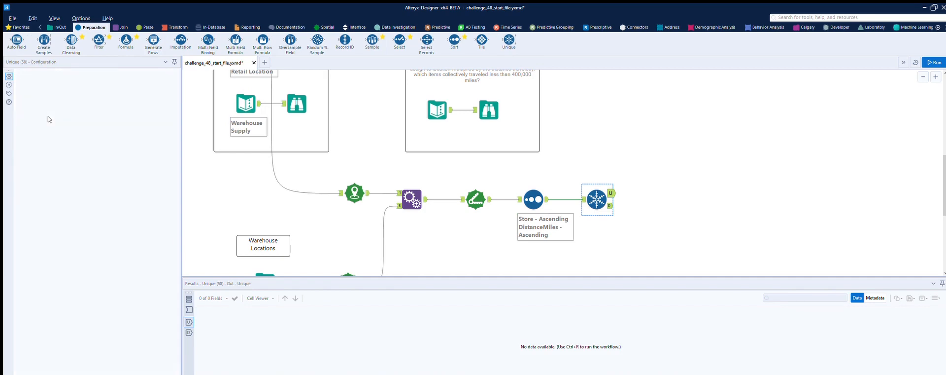
left_click(26, 127)
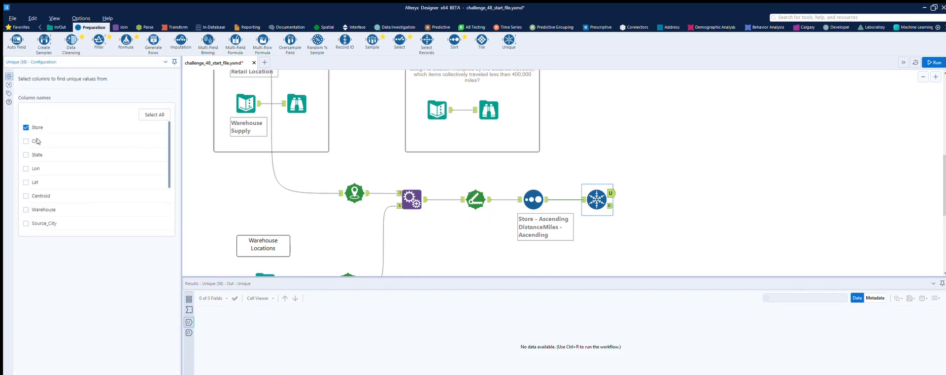
left_click_drag(169, 132, 169, 179)
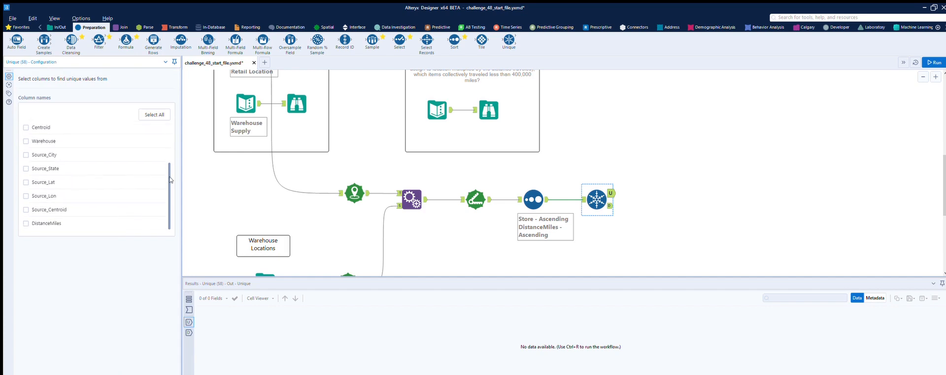
left_click(26, 222)
left_click(26, 222)
left_click_drag(166, 179, 173, 137)
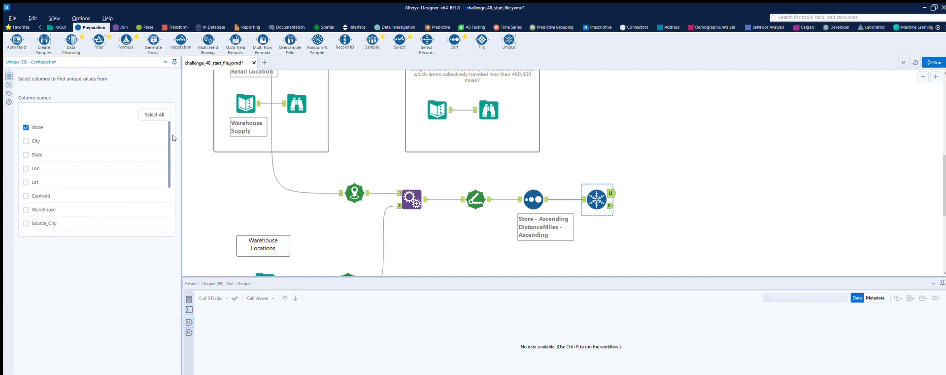
scroll(172, 137, "down", 3)
scroll(173, 138, "up", 3)
left_click(934, 62)
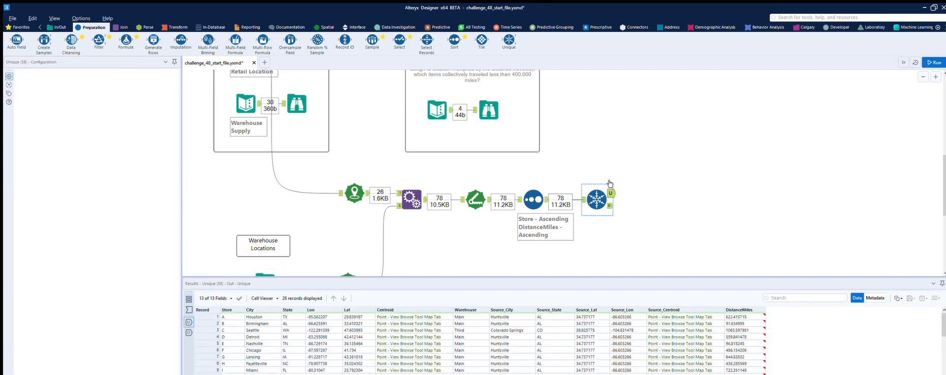
Examine the Unique tool's output to check which warehouse and DistanceMiles value is assigned to each store
scroll(278, 360, "down", 5)
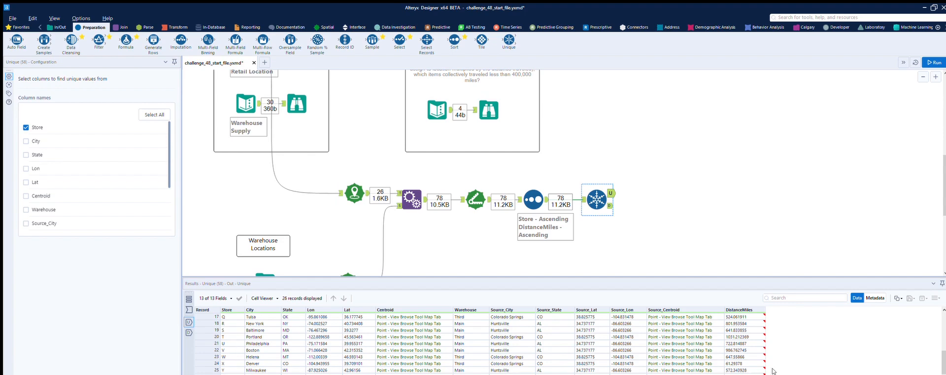
scroll(739, 364, "up", 3)
scroll(740, 363, "up", 3)
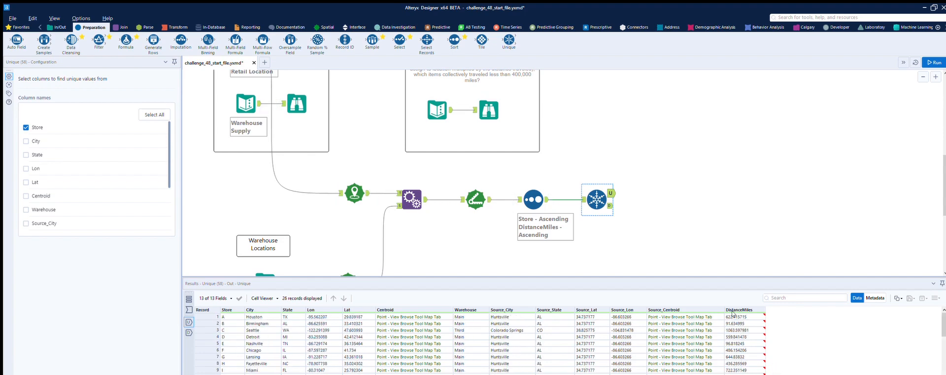
scroll(487, 324, "down", 2)
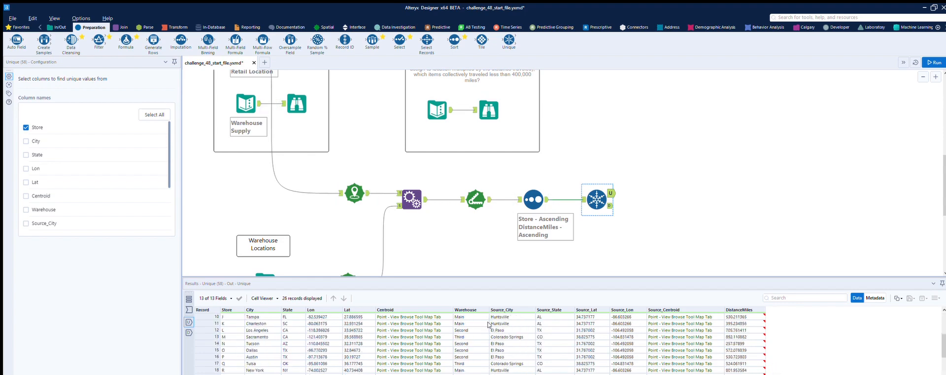
scroll(486, 323, "up", 2)
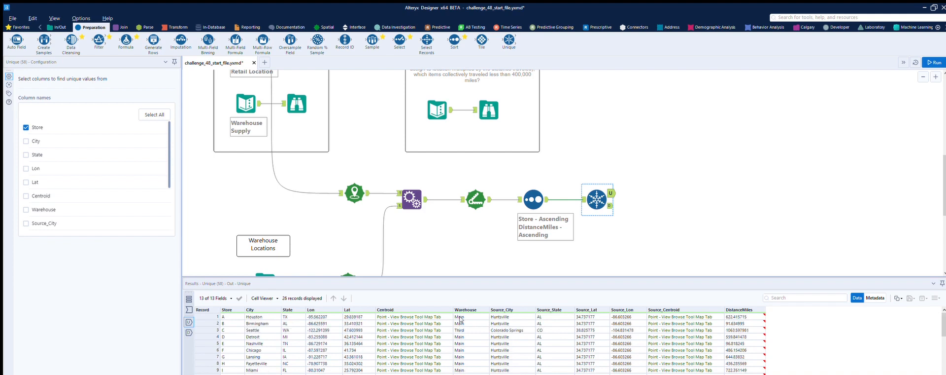
scroll(463, 325, "down", 2)
scroll(463, 325, "up", 2)
scroll(463, 325, "down", 5)
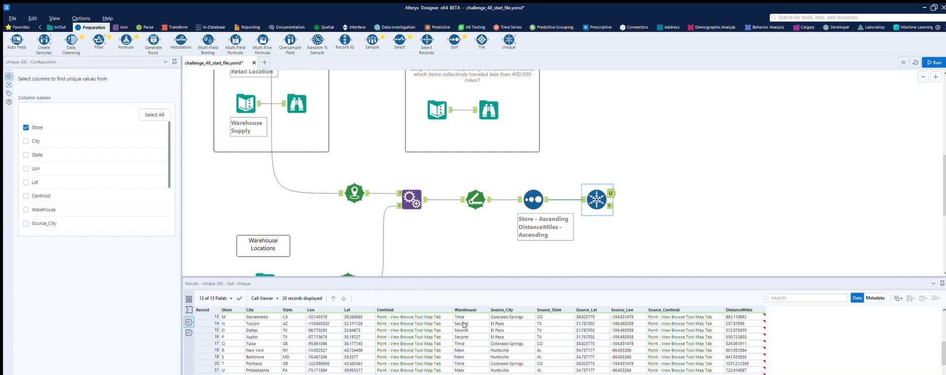
scroll(463, 324, "up", 1)
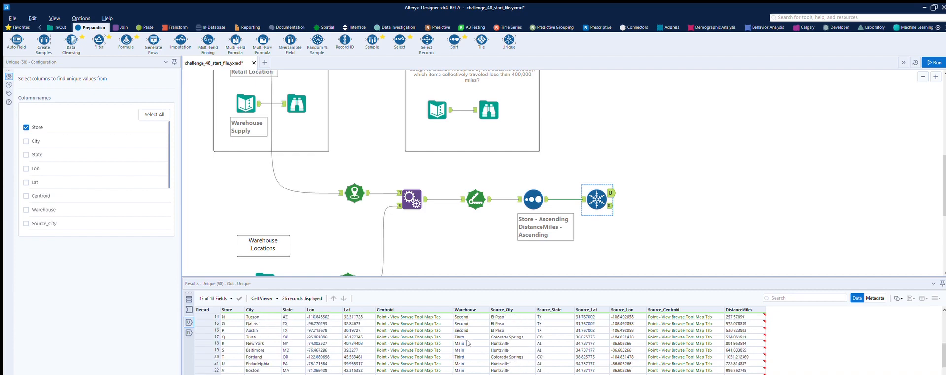
scroll(468, 341, "up", 4)
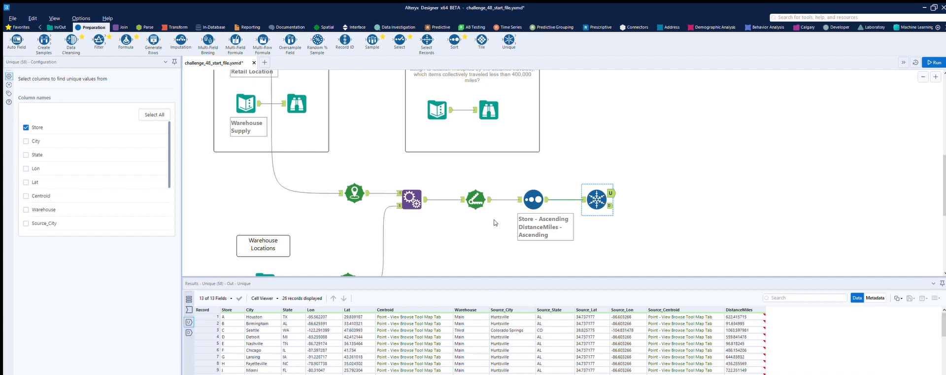
scroll(355, 126, "up", 3)
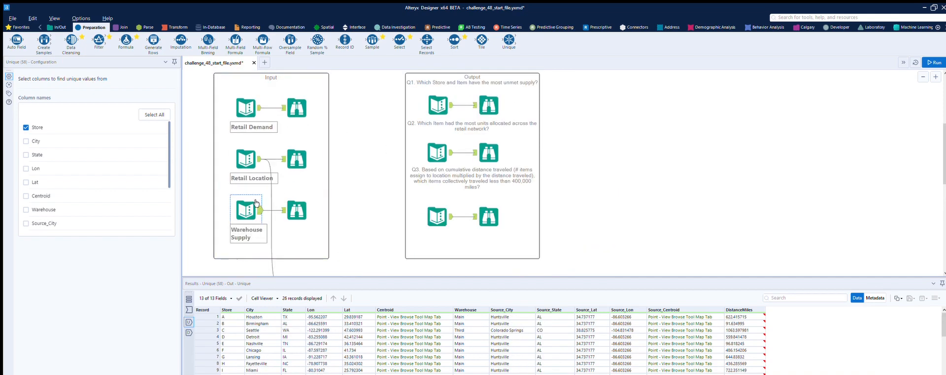
Review the Warehouse Supply and Retail Demand input data to see which fields they contain
left_click(258, 200)
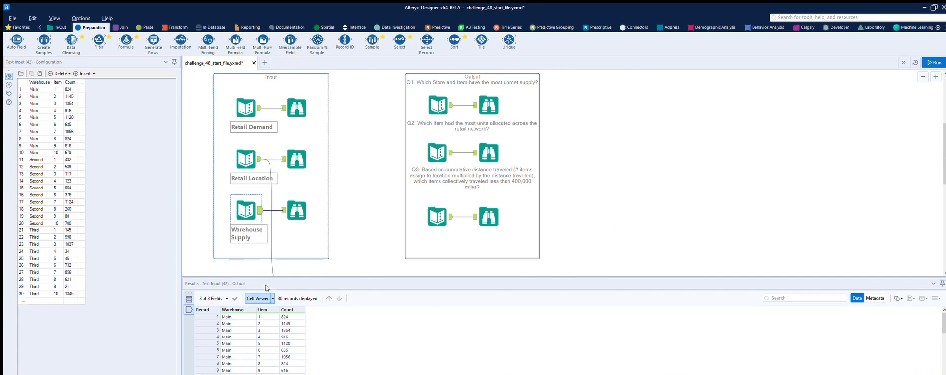
scroll(264, 316, "down", 3)
left_click(246, 107)
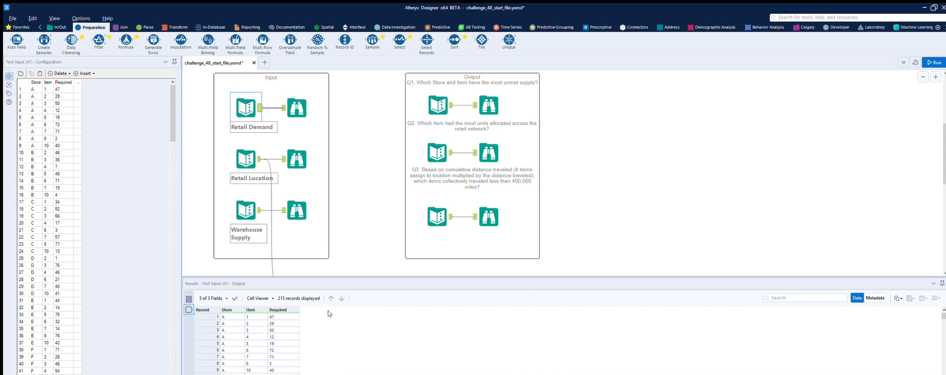
Add a Join tool with Retail Demand as the left input and the Unique tool's output as the right input, and run the workflow
scroll(725, 205, "down", 4)
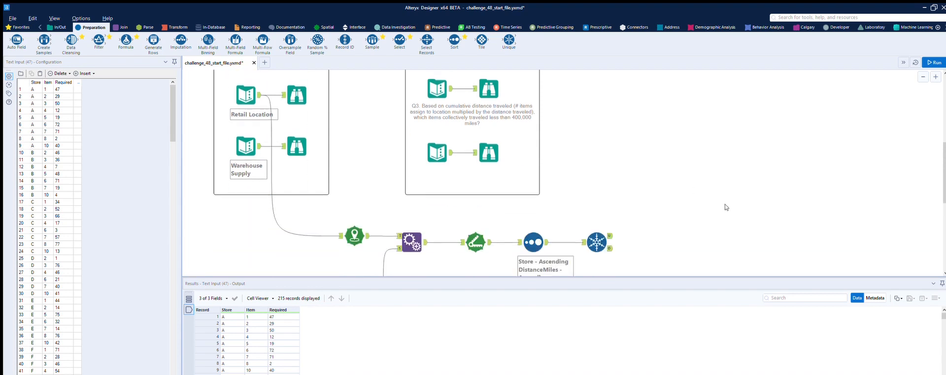
left_click(123, 27)
left_click_drag(107, 36, 683, 184)
scroll(478, 147, "up", 4)
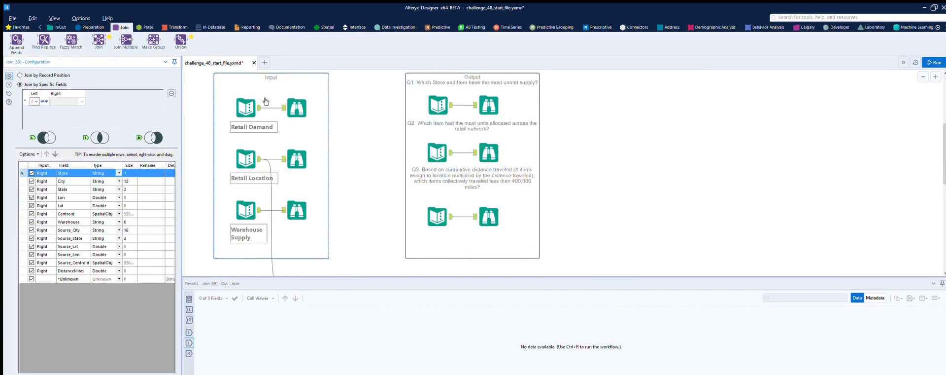
left_click_drag(260, 107, 660, 130)
scroll(693, 250, "down", 6)
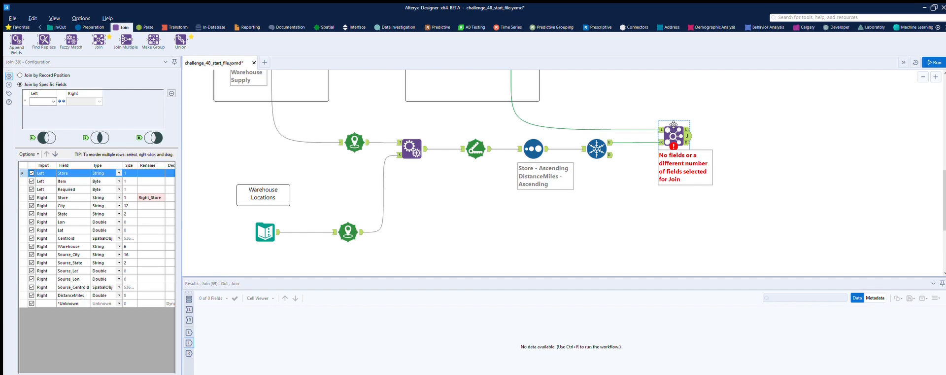
key("ctrl+r")
Join the combined store data with Warehouse Supply on the Warehouse and Item fields, and run the workflow
scroll(763, 175, "up", 1)
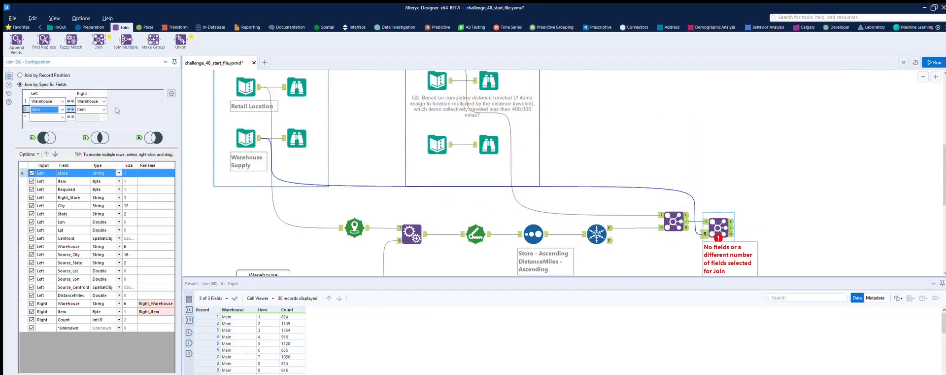
key("ctrl+r")
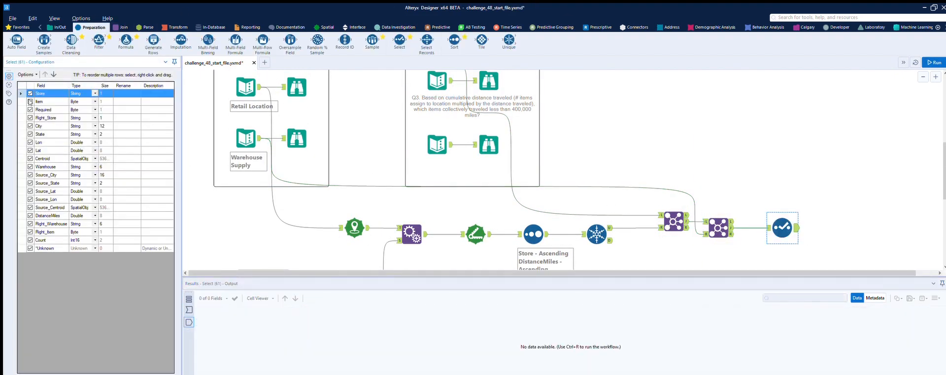
In a Select tool, keep only Store, Item, Required, Warehouse, DistanceMiles and Count, renaming Count to Total in Warehouse, and run the workflow
left_click(28, 117)
left_click(30, 174)
left_click(30, 191)
left_click(30, 199)
left_click(30, 207)
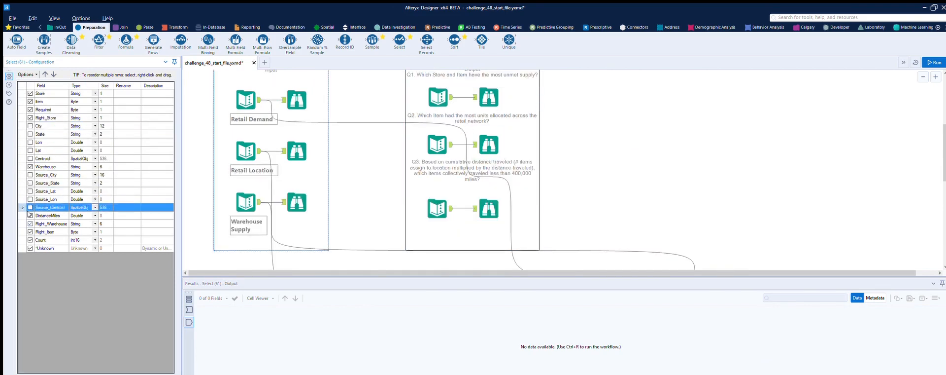
left_click(30, 223)
left_click(30, 232)
left_click(127, 239)
type("Total in Warehouse")
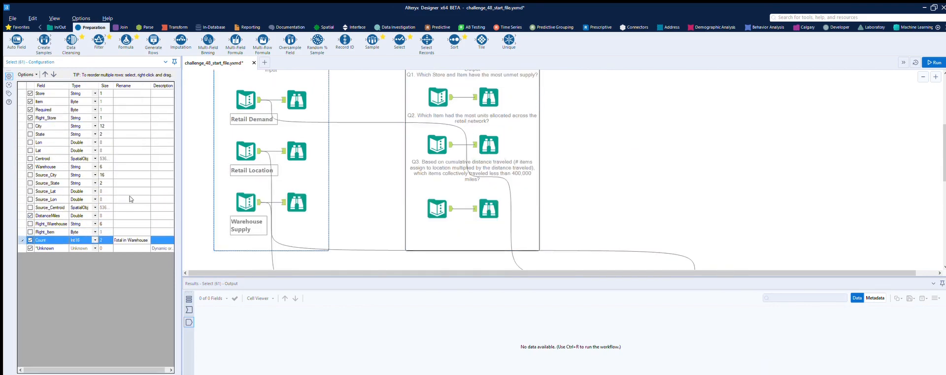
key("ctrl+r")
Add a Sort tool after the Select tool, sorting Warehouse ascending, Item ascending and Required descending, and run the workflow
scroll(672, 180, "down", 3)
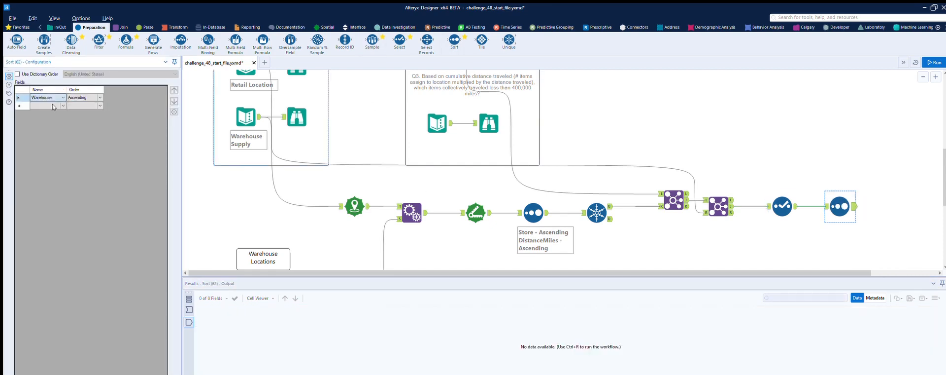
left_click(85, 105)
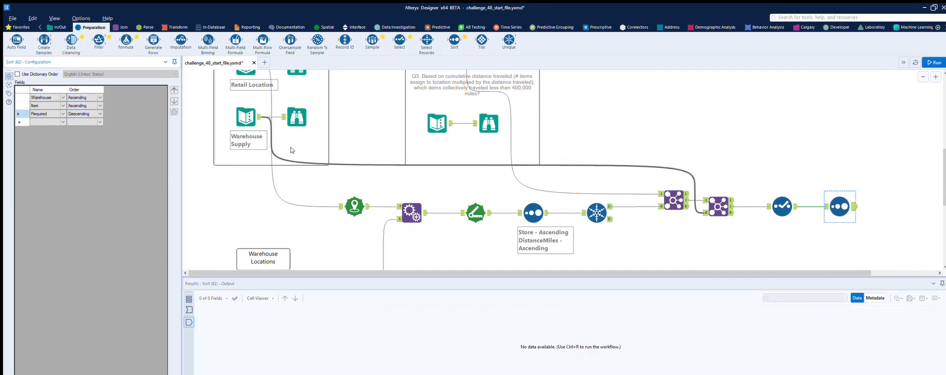
key("ctrl+r")
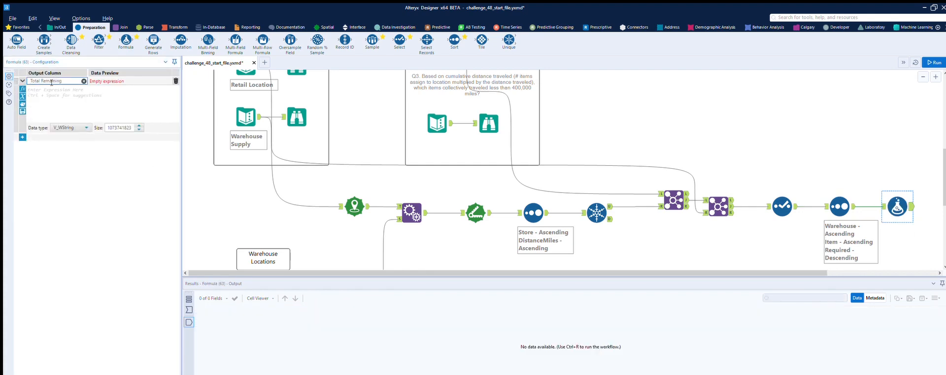
Add a Formula tool that creates a Total Remaining column equal to [Total in Warehouse]
type("[")
key("Return")
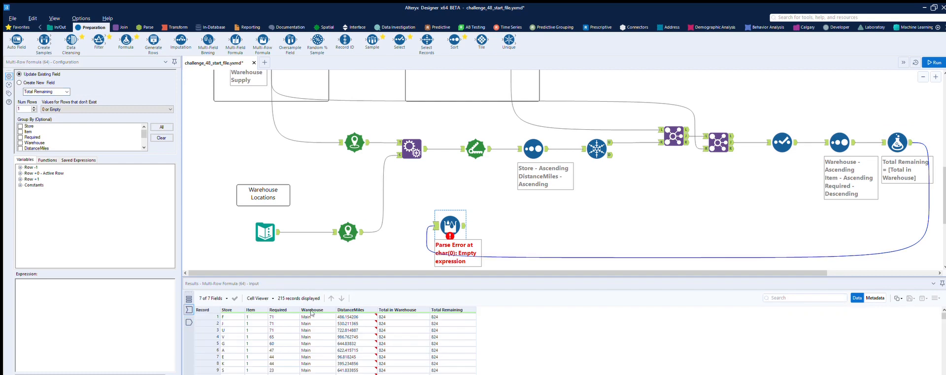
Try a Multi-Row Formula updating Total Remaining to [Row-1:Total Remaining]-[Required], grouped by Item and Warehouse, using closest valid row values, and run it
left_click(20, 142)
left_click(20, 131)
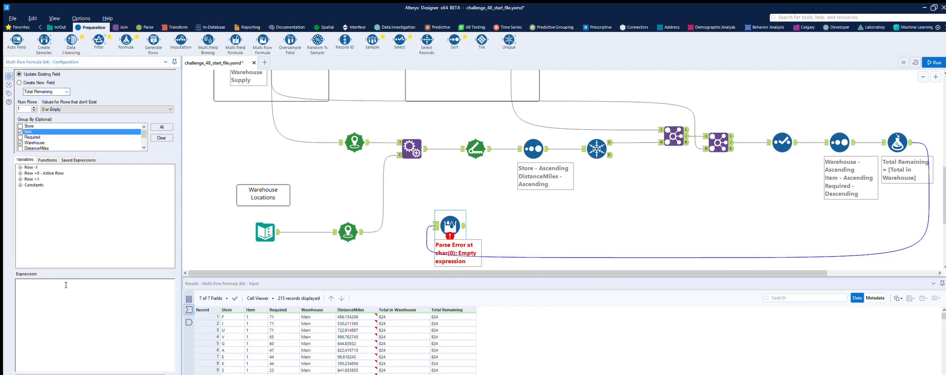
scroll(145, 109, "down", 1)
left_click(21, 167)
double_click(57, 209)
left_click(20, 214)
double_click(39, 233)
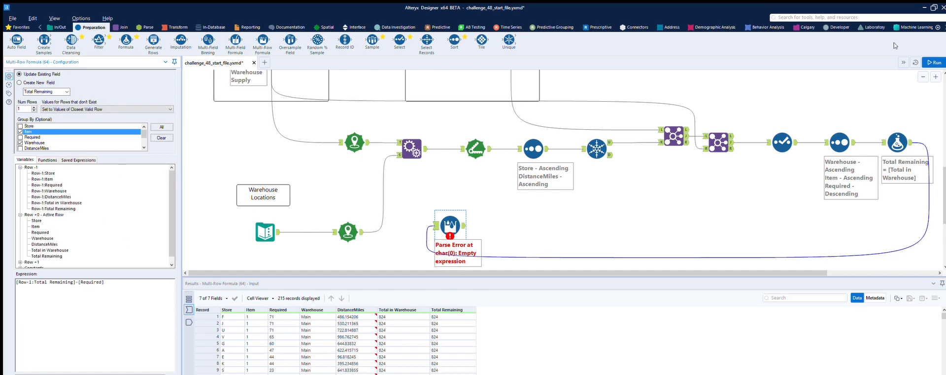
left_click(934, 63)
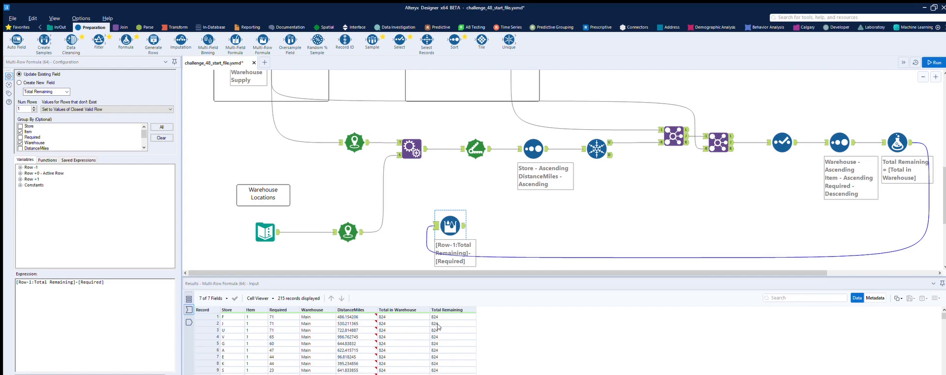
Delete the Multi-Row Formula tool and the Formula tool that calculate Total Remaining
key("Delete")
left_click(898, 143)
key("Delete")
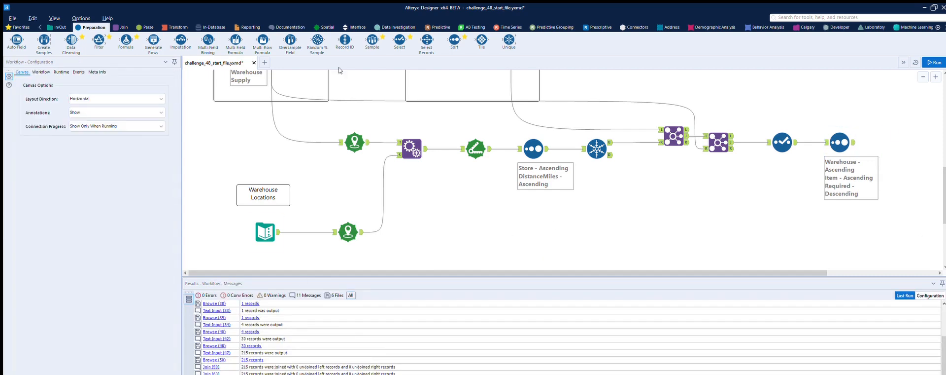
left_click_drag(126, 40, 891, 142)
left_click(60, 81)
left_click(58, 89)
type("Priori")
key("ctrl+z")
key("ctrl+z")
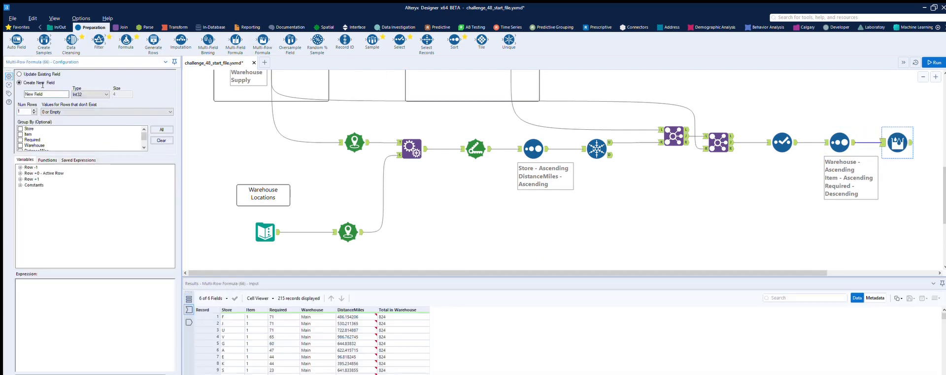
Create a Priority field in a Multi-Row Formula with [Row-1:Priority]+1, grouped by Item and Warehouse, and run the workflow
left_click(20, 167)
double_click(47, 208)
type("+1")
left_click(936, 63)
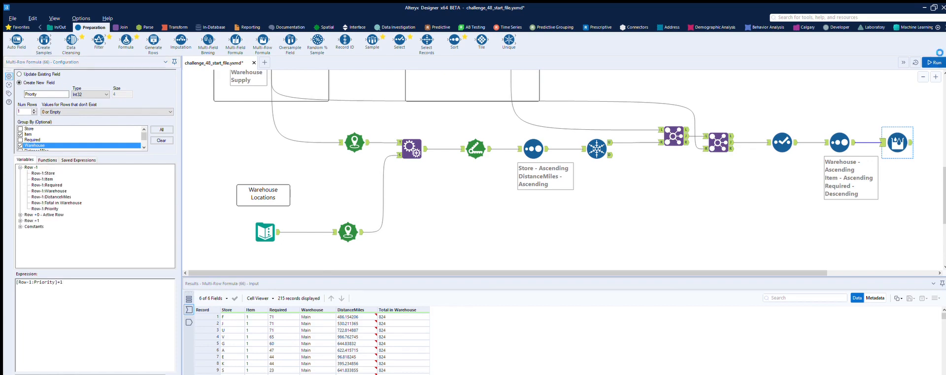
left_click_drag(236, 41, 479, 211)
left_click_drag(912, 142, 457, 211)
key("Delete")
Add a second Multi-Row Formula tool fed by the Priority formula, grouped by Item and Warehouse
left_click_drag(262, 40, 457, 226)
left_click_drag(911, 143, 443, 225)
left_click(20, 134)
left_click(20, 145)
Name the new field Remaining and start its expression with IF [Priority]=1 THEN [Total in Warehouse]-[Required] ELSE
left_click(47, 160)
left_click(21, 167)
double_click(55, 173)
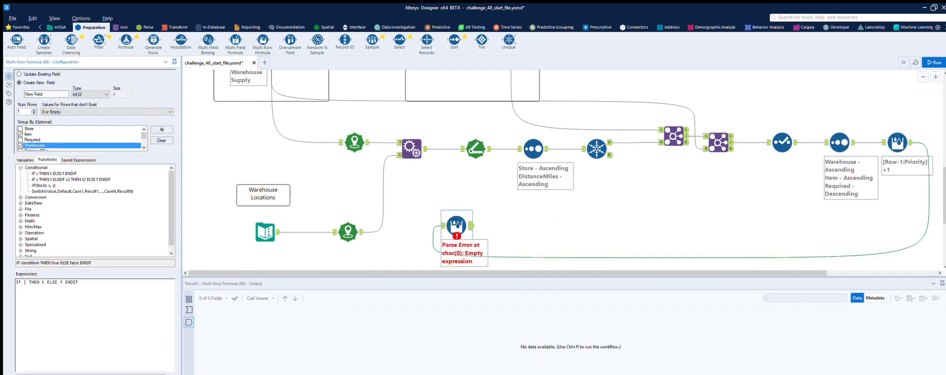
left_click(26, 160)
left_click(20, 173)
double_click(38, 215)
type("=1")
key("Delete")
double_click(50, 209)
type("-")
double_click(40, 191)
left_click(166, 282)
key("Delete")
left_click(20, 221)
left_click(46, 82)
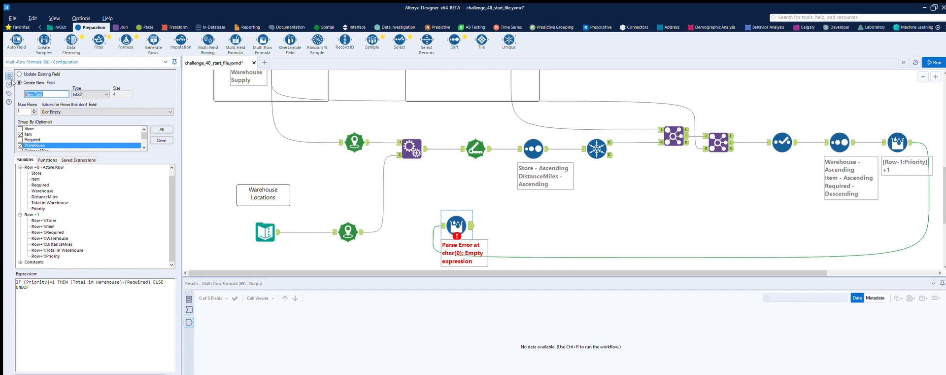
type("Remaining")
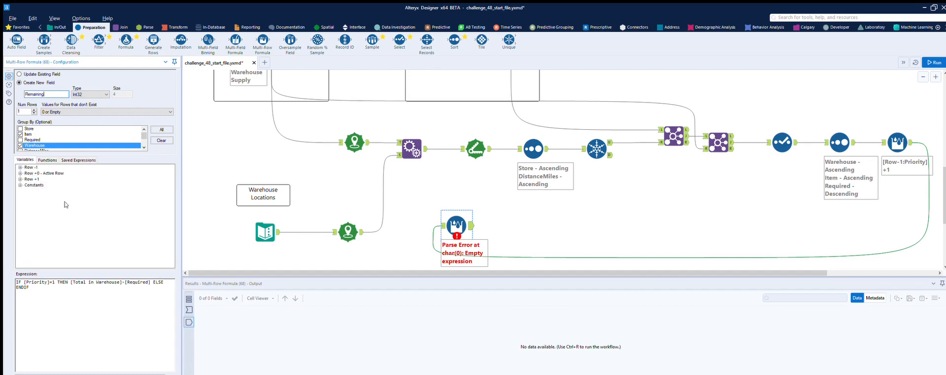
Complete the Remaining expression's ELSE branch with [Row-1:Remaining]-[Required], then run the workflow and check the Remaining values
left_click(21, 167)
double_click(48, 214)
key("ctrl+z")
left_click(166, 281)
double_click(48, 214)
type("-")
left_click(21, 220)
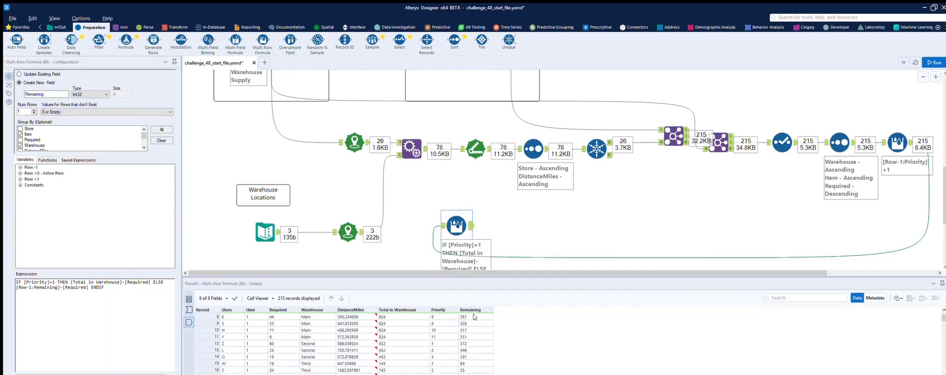
scroll(474, 312, "down", 6)
scroll(474, 312, "down", 18)
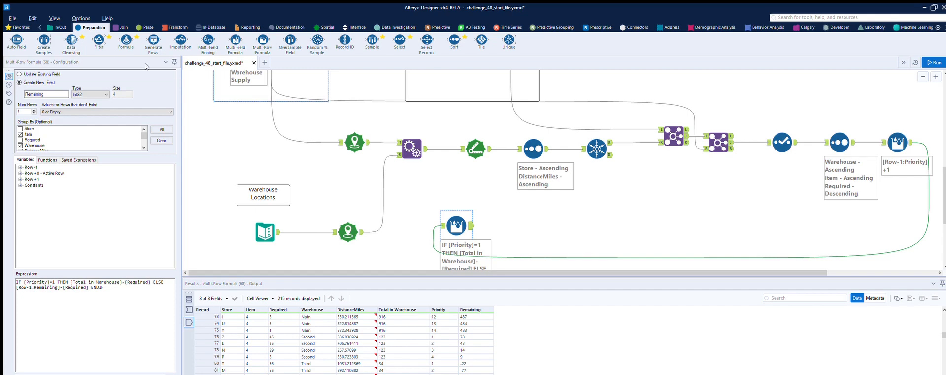
Add a Multi-Row Formula tool after the Remaining formula, creating a Delivered field based on an IF THEN ELSE template
left_click_drag(263, 42, 529, 225)
double_click(37, 93)
type("Deliver")
left_click(48, 160)
left_click(20, 167)
double_click(50, 173)
key("BackSpace")
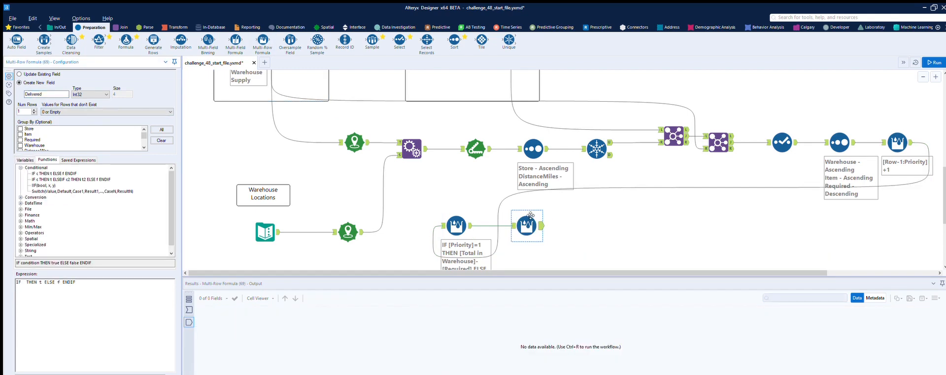
Set the Delivered expression to IF [Required]>[Row-1:Remaining] THEN [Required] ELSE [Row-1:Remaining] ENDIF, grouped by Item and Warehouse
left_click(189, 310)
left_click(24, 160)
left_click(21, 173)
double_click(39, 191)
type(">")
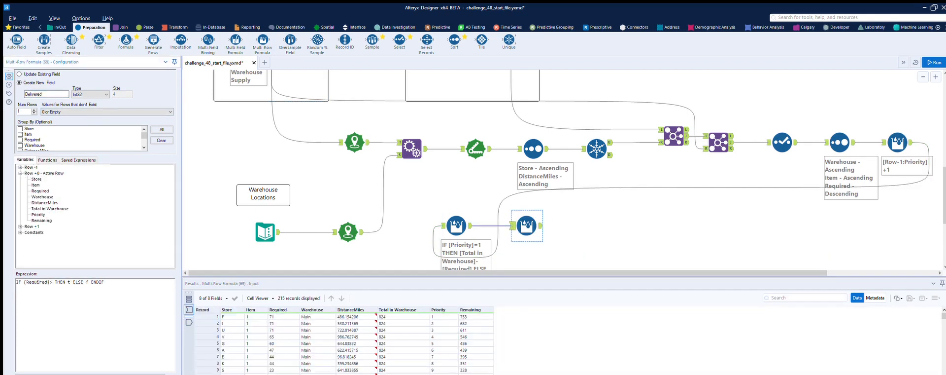
left_click(20, 167)
double_click(48, 214)
left_click(115, 281)
key("BackSpace")
type("[Required]")
key("BackSpace")
double_click(49, 214)
Run the workflow and compare the Delivered values with Required and Remaining in the output
left_click(934, 63)
left_click(541, 225)
scroll(513, 326, "down", 20)
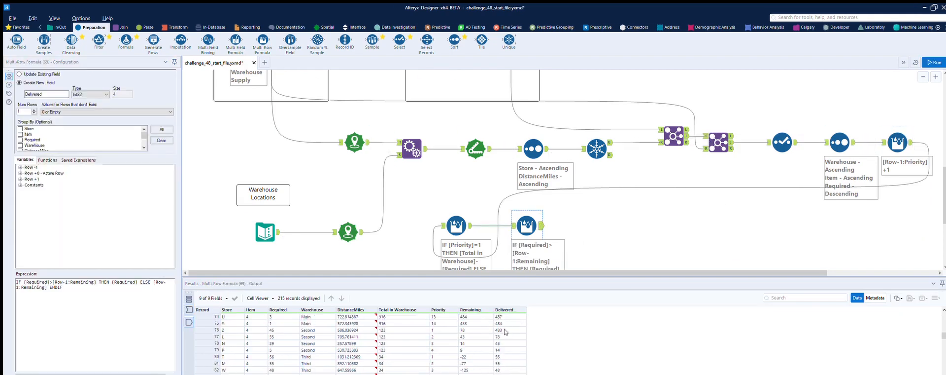
left_click(501, 356)
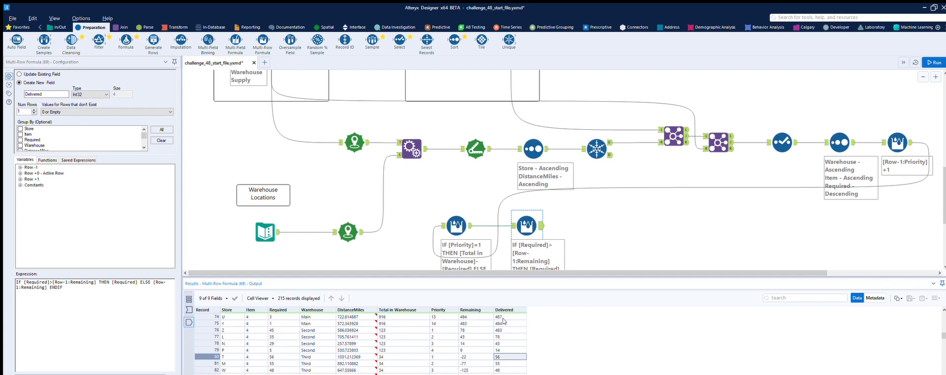
Change the Delivered condition to [Required]<[Row-1:Remaining], set nonexistent rows to the values of the closest valid row, and run the workflow
left_click(57, 281)
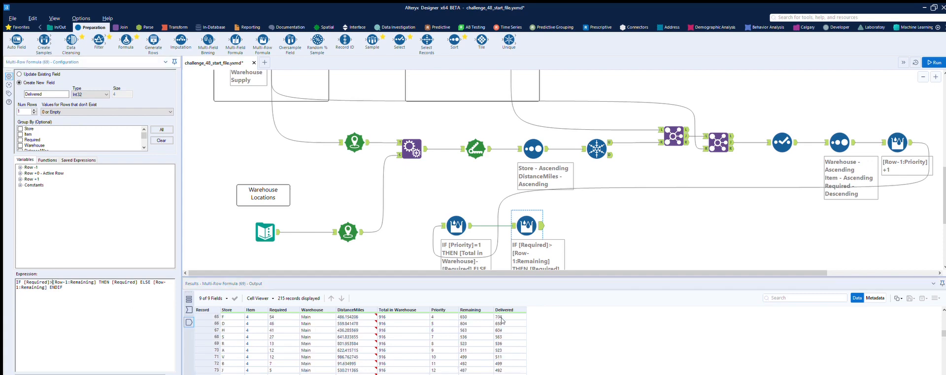
left_click(456, 225)
left_click(527, 226)
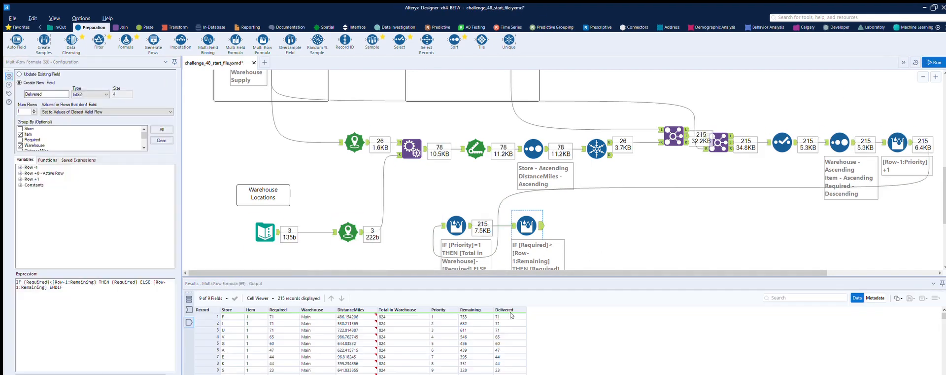
Examine the recalculated Delivered values against Remaining for Items 4 and 5 across the warehouses
scroll(512, 326, "down", 20)
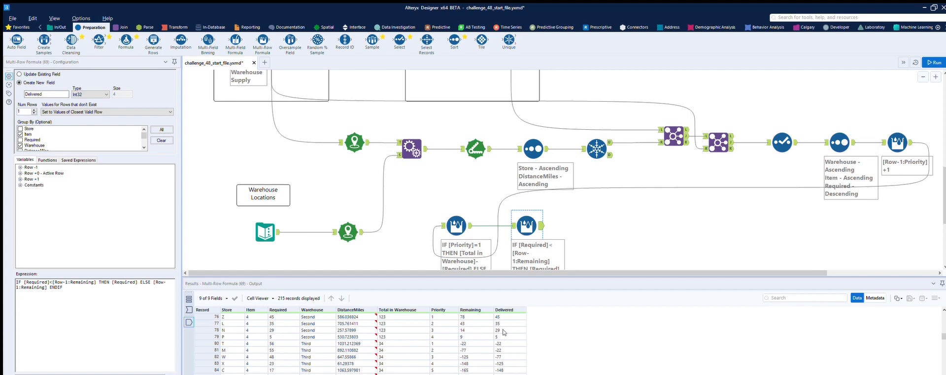
left_click(504, 342)
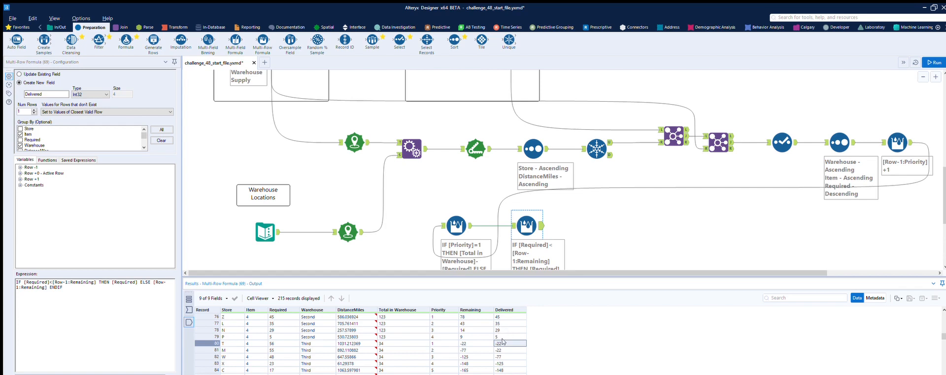
scroll(503, 335, "down", 1)
scroll(502, 345, "down", 7)
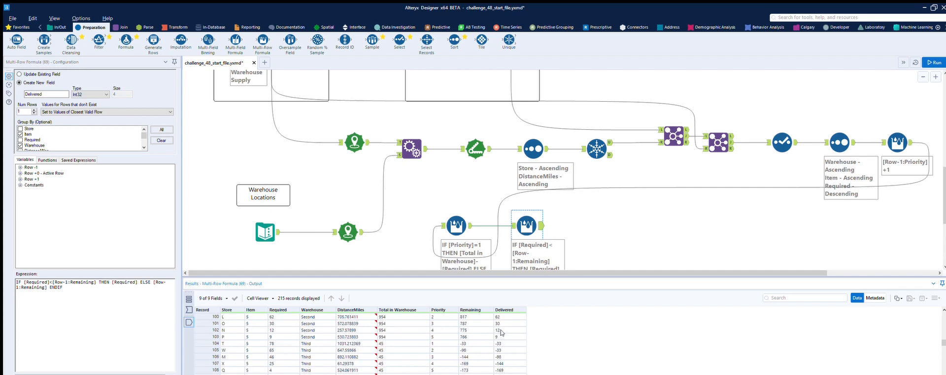
Insert a Formula tool between the two lower Multi-Row Formulas, set Remaining to IF [Remaining]>0 THEN [Remaining] ELSE 0 ENDIF, and run the workflow
left_click(468, 214)
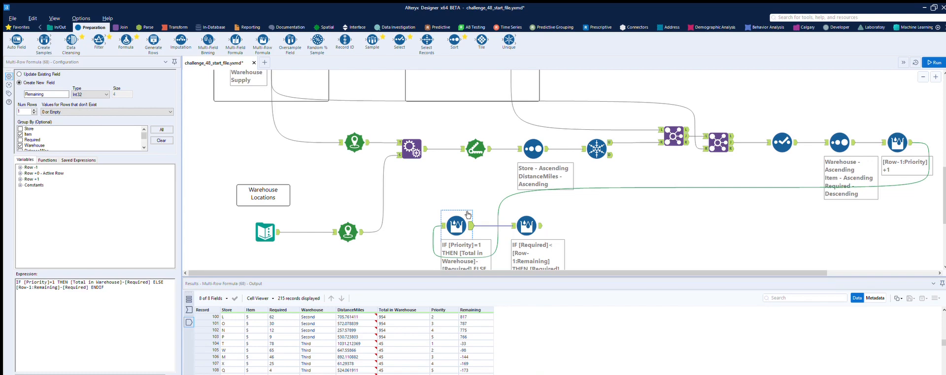
left_click_drag(469, 214, 520, 226)
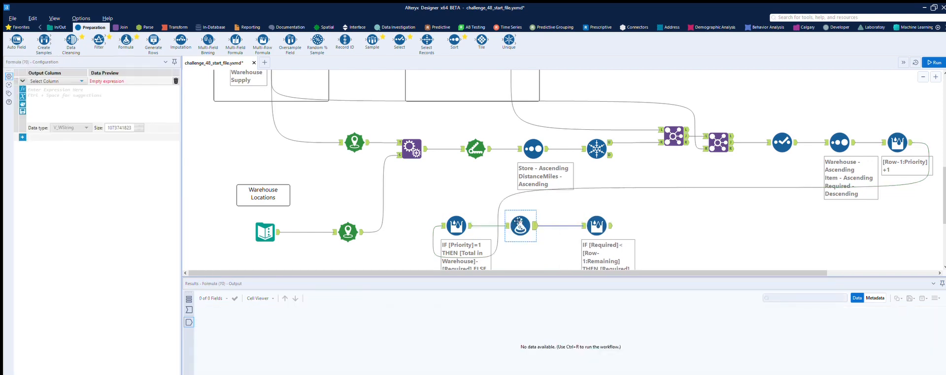
left_click(48, 90)
type("if")
key("Return")
type("[Rem")
key("Return")
type(">0")
double_click(78, 89)
type("[Rem")
key("Return")
left_click(533, 215)
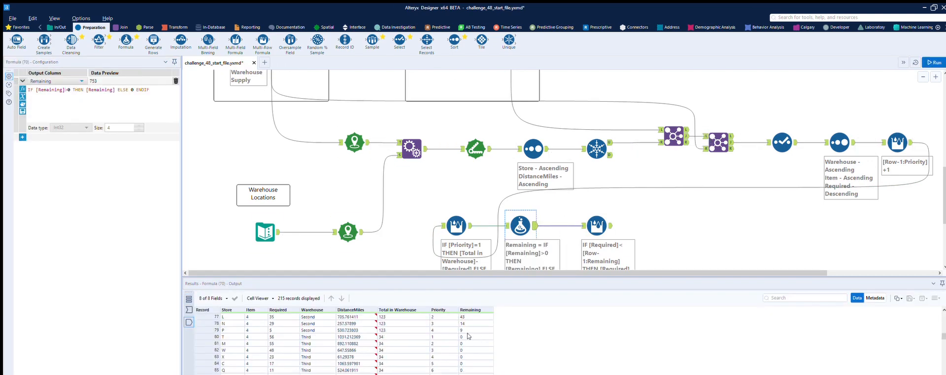
Set nonexistent rows to NULL in the Delivered Multi-Row Formula and run the workflow
scroll(468, 336, "up", 1)
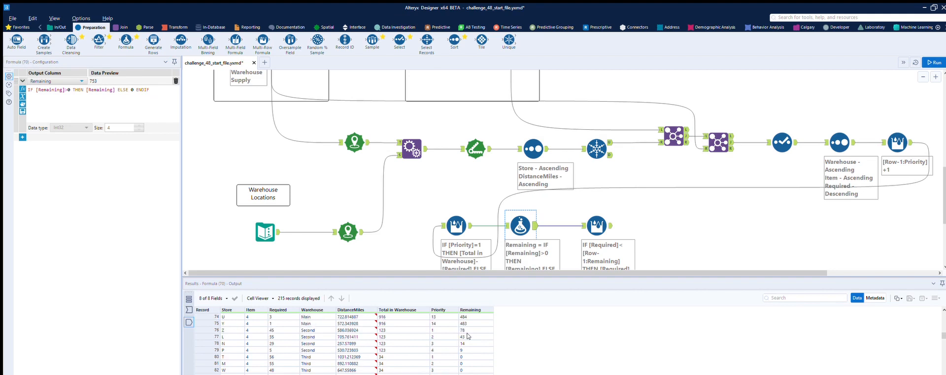
scroll(468, 334, "down", 15)
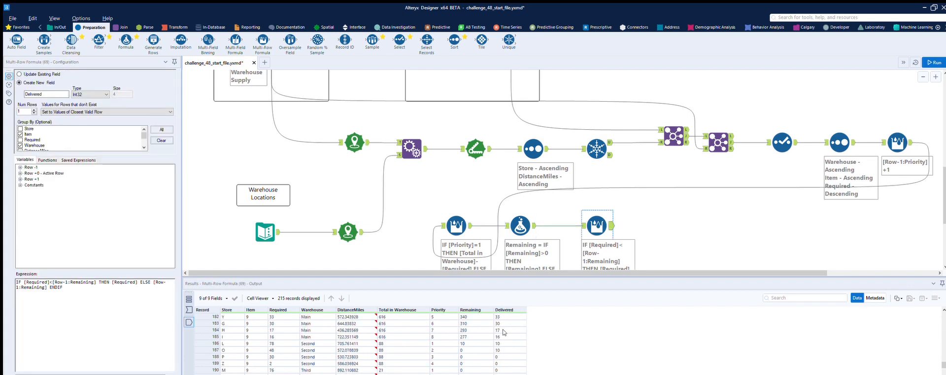
scroll(161, 111, "up", 1)
left_click(933, 62)
scroll(477, 332, "down", 3)
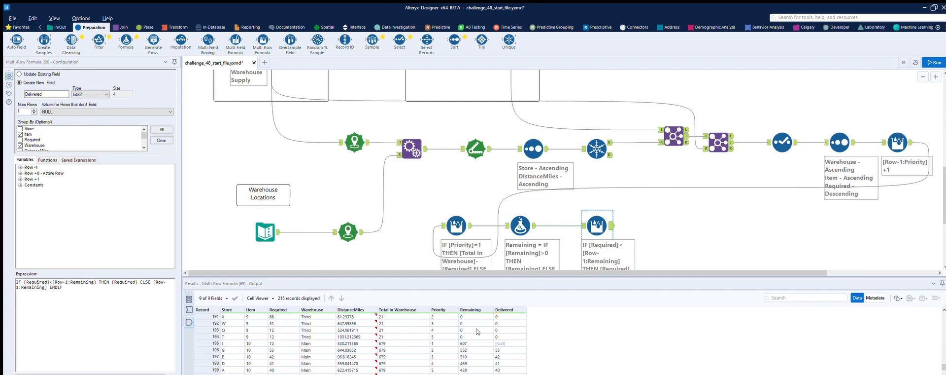
Append a Formula tool after the Delivered Multi-Row Formula to update Delivered, starting with the condition IF IsNull([Delivered])
left_click_drag(126, 41, 656, 225)
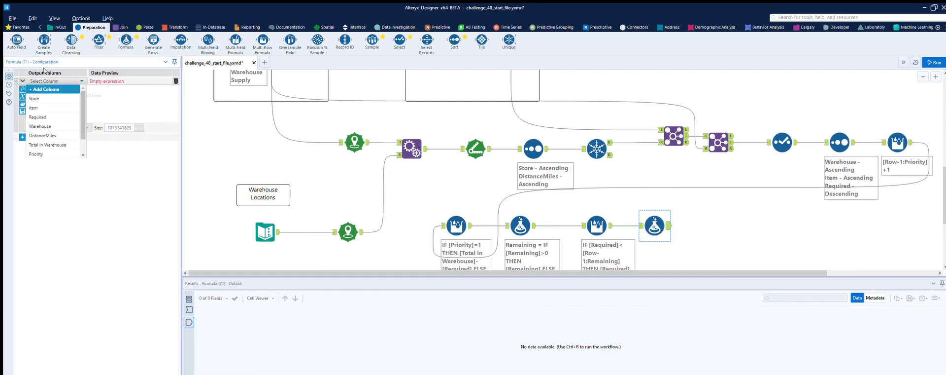
left_click(45, 107)
left_click(31, 100)
double_click(101, 92)
key("Delete")
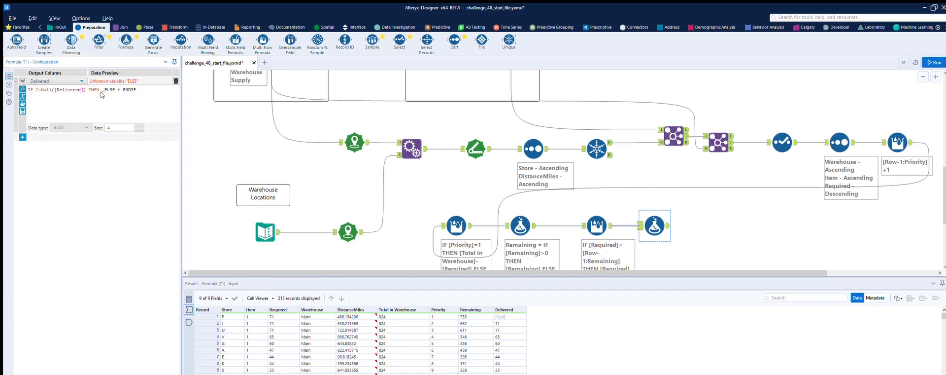
Complete the expression to return [Required] when Delivered is null and [Delivered] otherwise, and run the workflow
type("[Required]")
key("Right")
key("Right")
key("Right")
key("Right")
key("Right")
key("Right")
key("BackSpace")
type("[Delivered]")
key("ctrl+r")
scroll(506, 330, "down", 15)
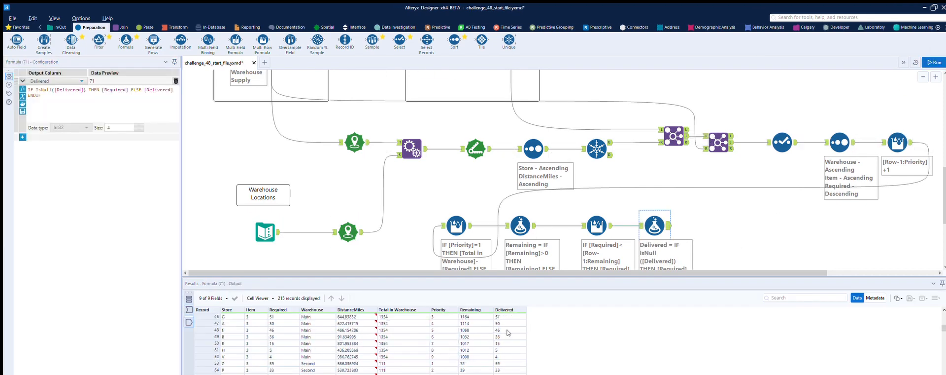
Append another Formula setting Delivered to IF [Delivered]>[Total in Warehouse] THEN [Total in Warehouse] ELSE [Delivered] ENDIF, and run the workflow
left_click_drag(126, 41, 719, 225)
left_click(22, 88)
left_click(65, 107)
type("[Delivered]>[Total in Warehouse] THEN t ELSE f ENDIF")
double_click(134, 90)
key("BackSpace")
type("[Total in Warehouse] ELSE f ENDIF")
double_click(72, 96)
type("[Delivered] ENDIF")
key("ctrl+r")
Review the adjusted Delivered results and the expected Q1 output for the store and item with the most unmet supply
scroll(505, 316, "up", 10)
scroll(364, 159, "up", 1)
scroll(363, 160, "up", 5)
scroll(386, 190, "down", 8)
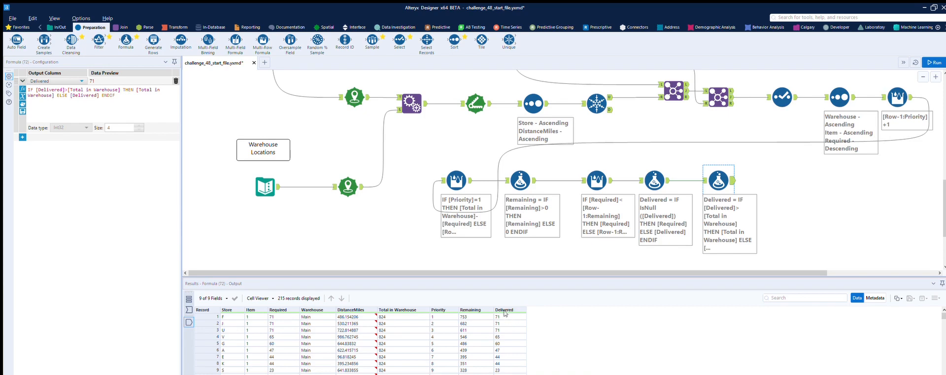
scroll(392, 206, "up", 10)
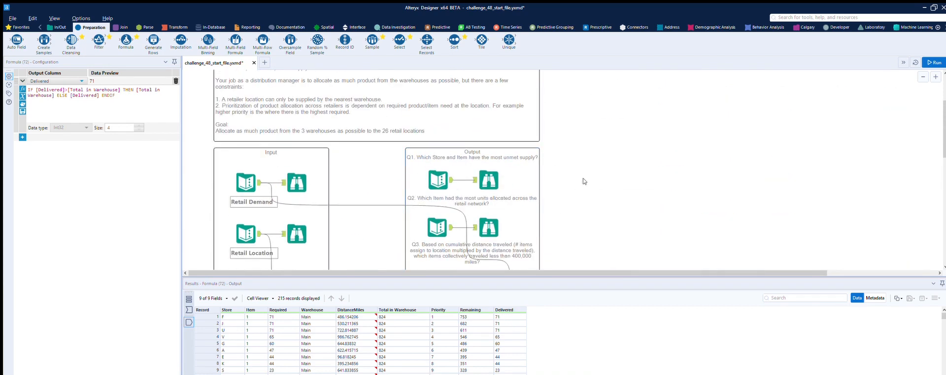
left_click(449, 168)
left_click(452, 169)
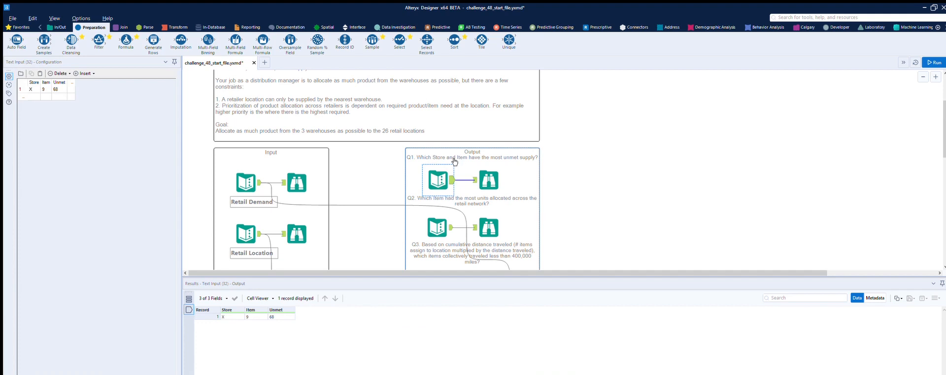
scroll(457, 161, "down", 1)
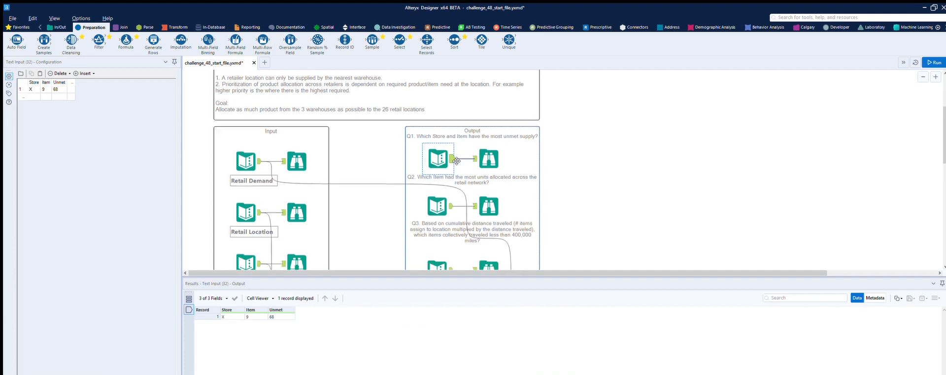
scroll(457, 161, "up", 1)
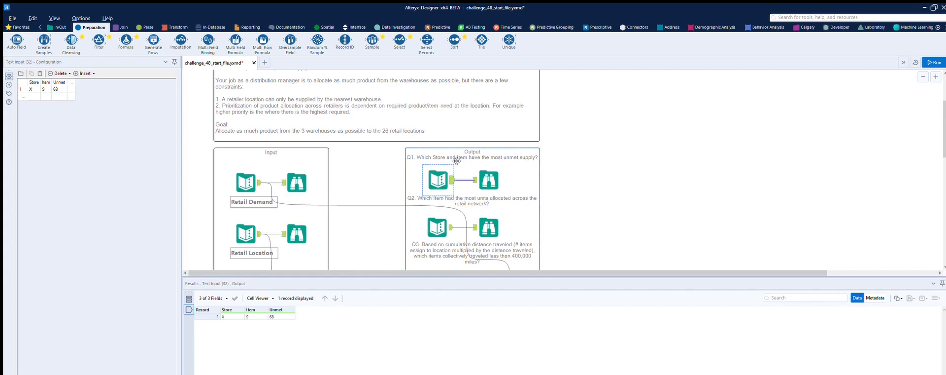
scroll(582, 178, "down", 8)
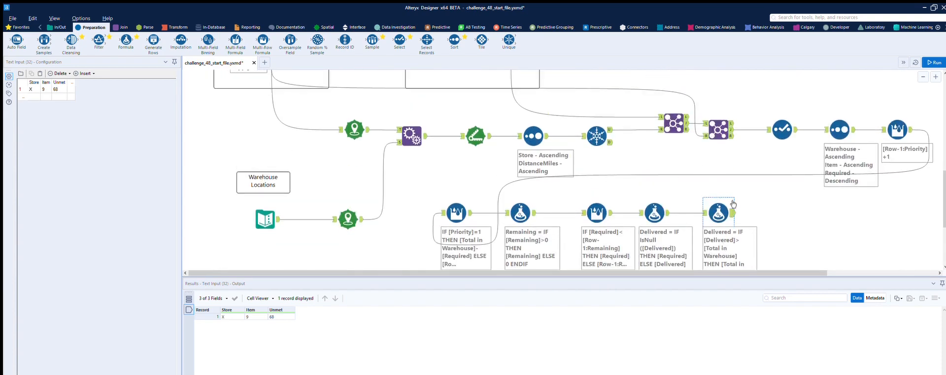
left_click(719, 212)
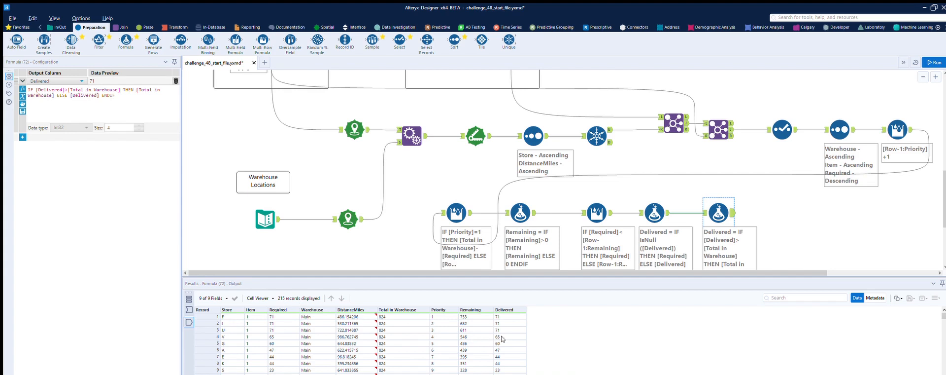
Append a Formula tool to the end of the workflow and add a new output column named Unmet
left_click_drag(126, 38, 804, 215)
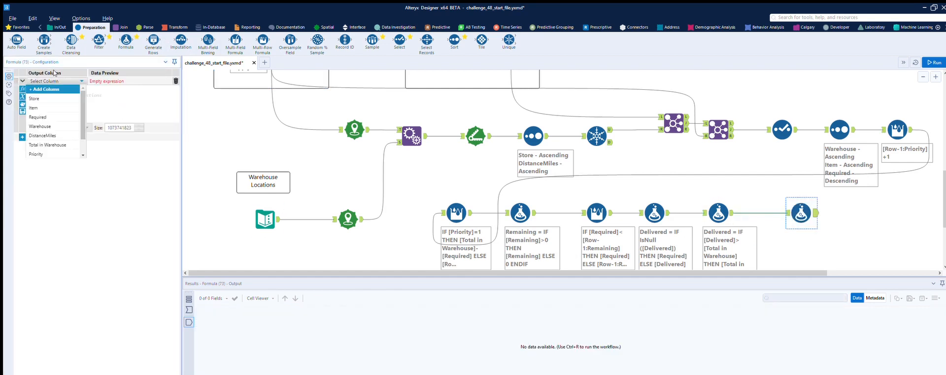
scroll(65, 119, "down", 1)
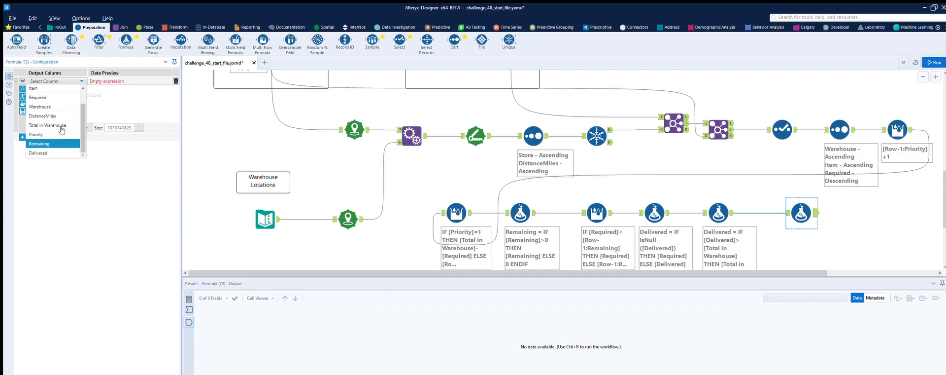
scroll(538, 143, "up", 5)
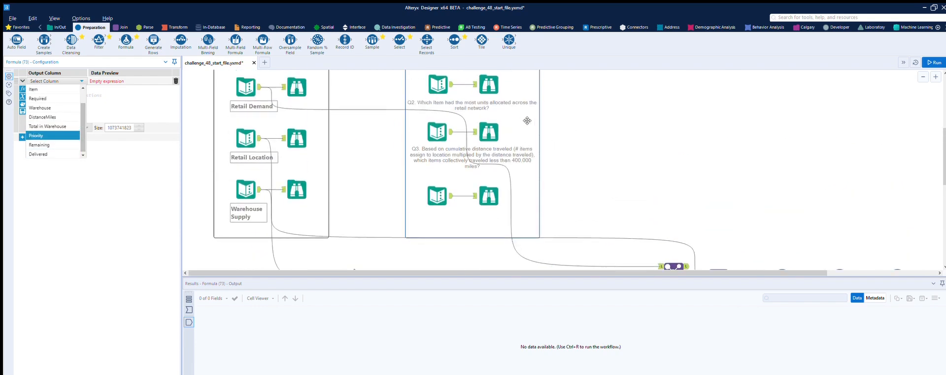
left_click(451, 75)
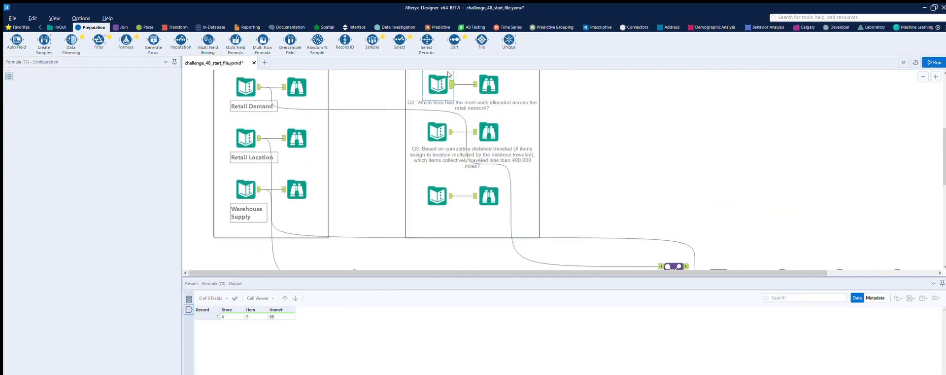
scroll(811, 190, "down", 5)
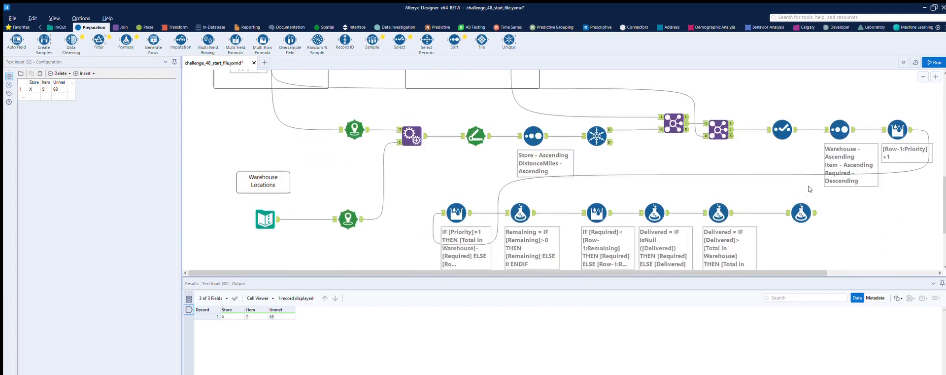
left_click(813, 152)
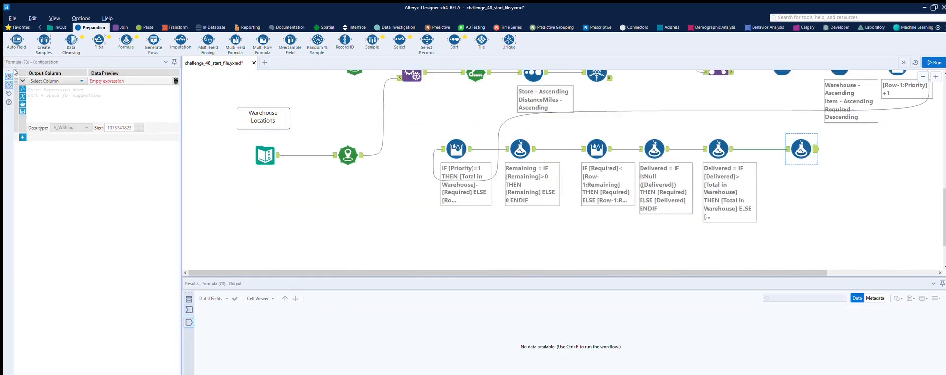
left_click(49, 80)
left_click(50, 79)
type("U")
key("Tab")
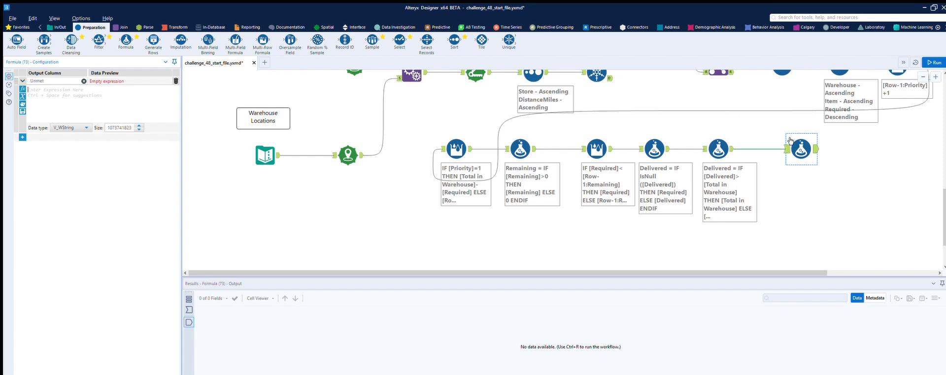
Set the Unmet expression to [Delivered]-[Delivered] and run the workflow
left_click(788, 148)
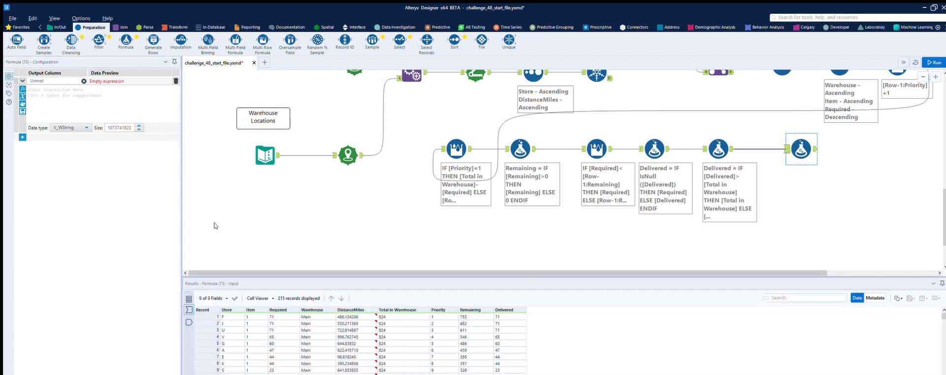
left_click(69, 85)
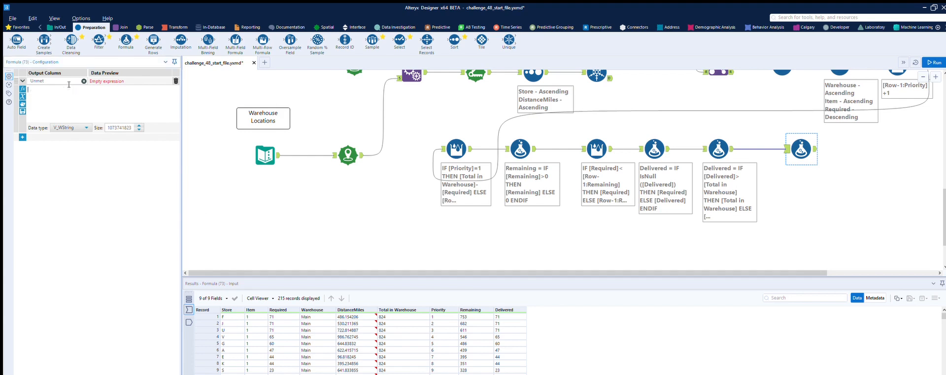
type("[")
left_click(54, 131)
type("-")
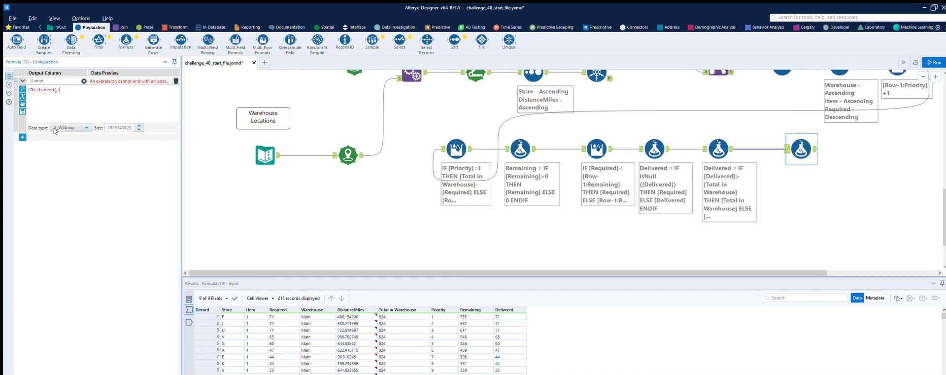
type("d")
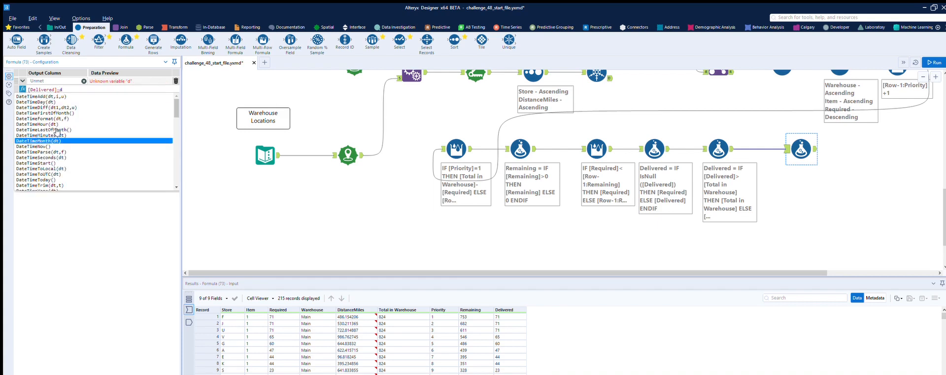
key("BackSpace")
type("[d")
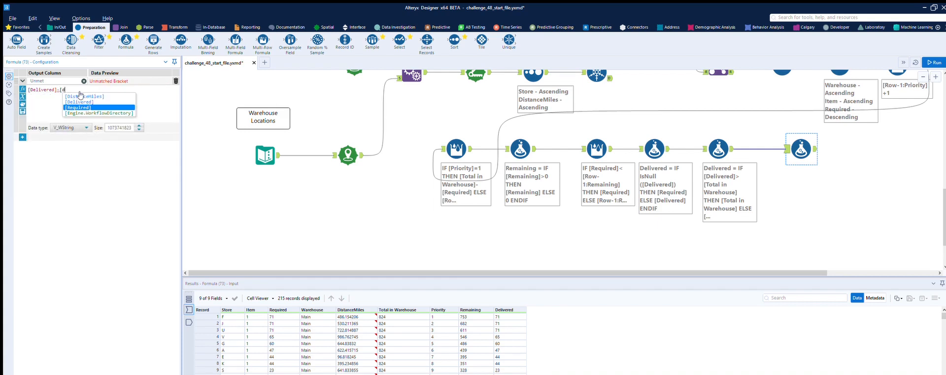
left_click(79, 102)
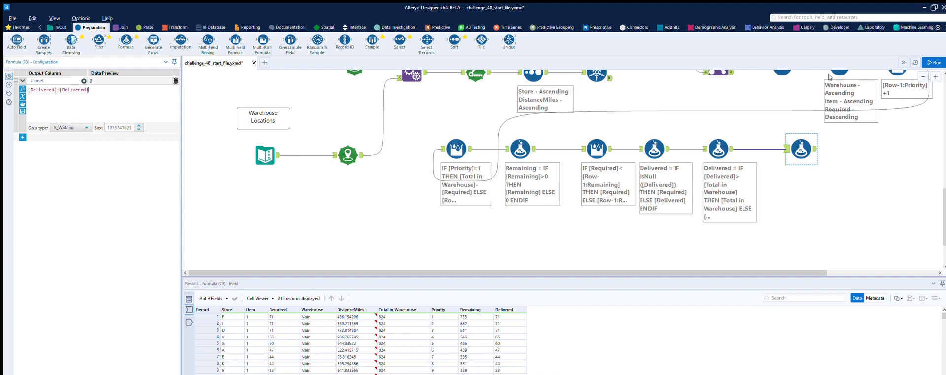
left_click(934, 62)
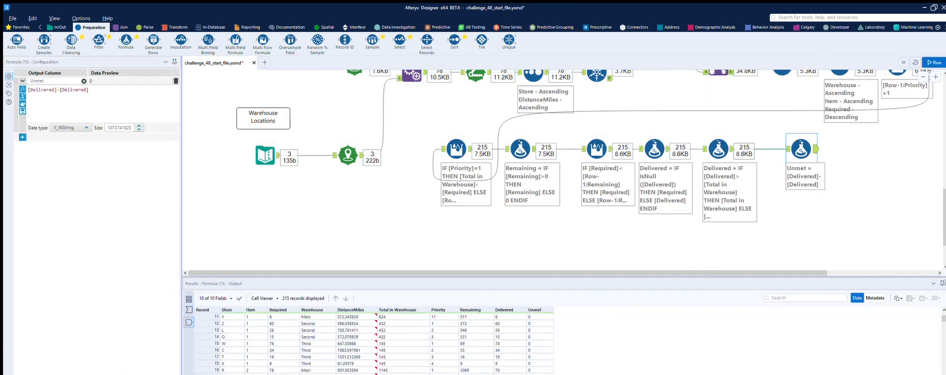
Correct the Unmet expression to [Required]-[Delivered], set its data type to Double, and run the workflow
left_click_drag(943, 317, 943, 371)
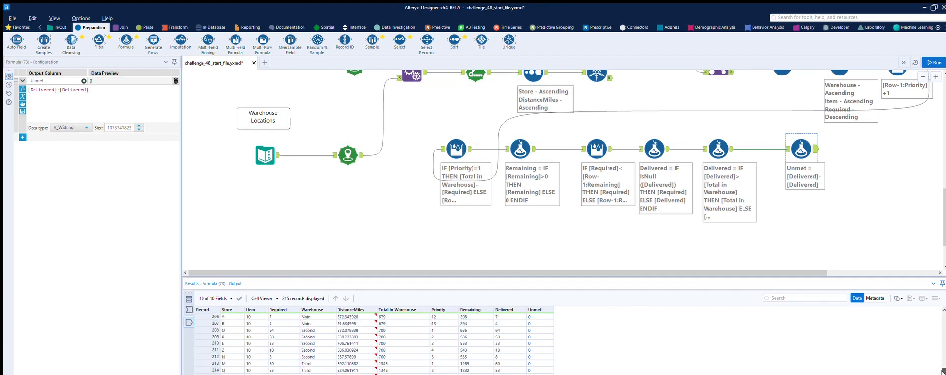
scroll(491, 335, "up", 6)
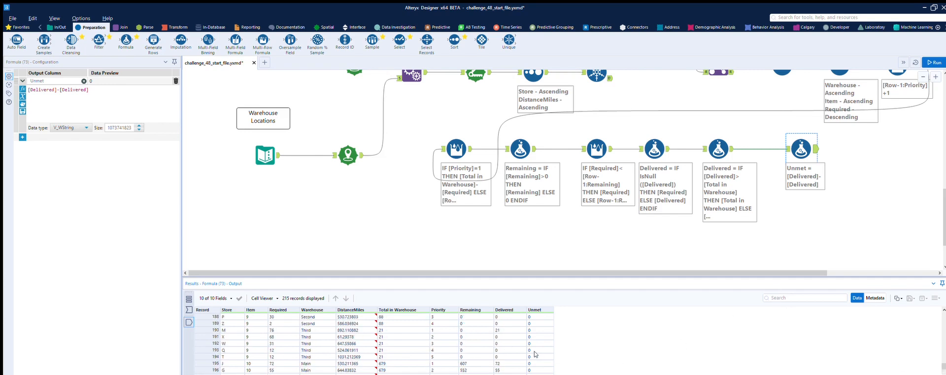
scroll(532, 352, "up", 1)
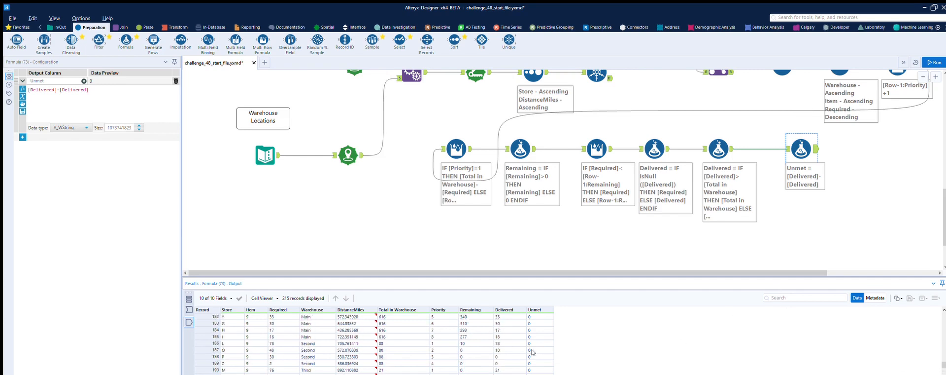
left_click(535, 350)
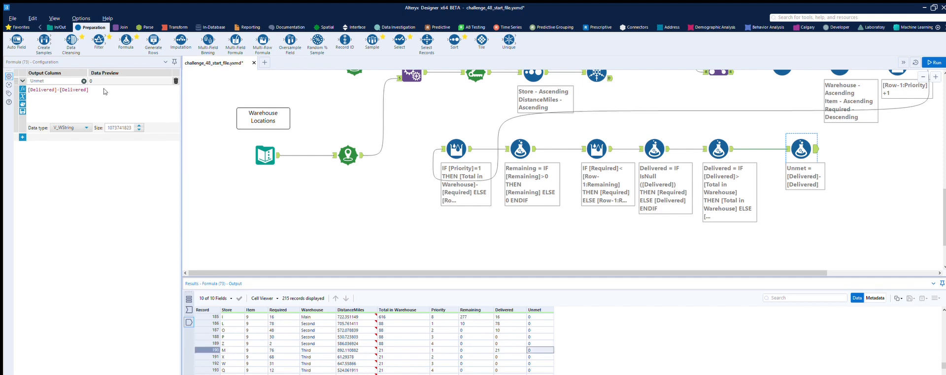
left_click_drag(57, 90, 10, 77)
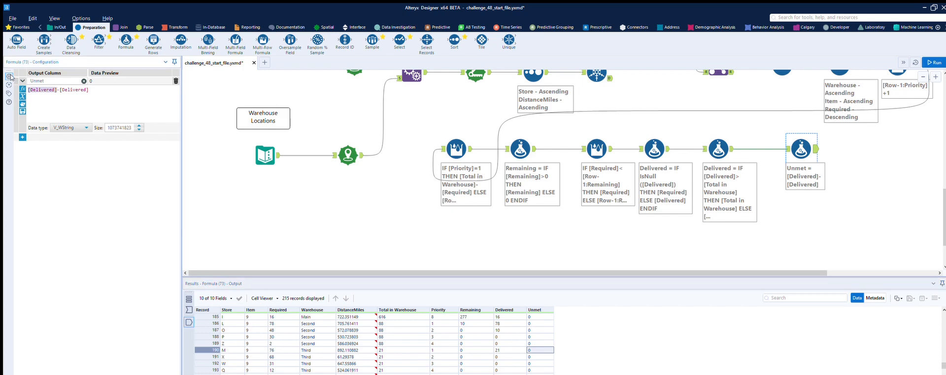
type("[r")
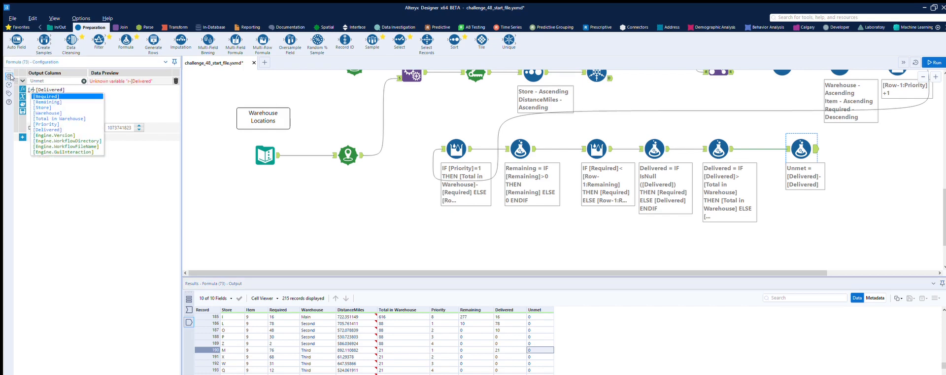
key("Return")
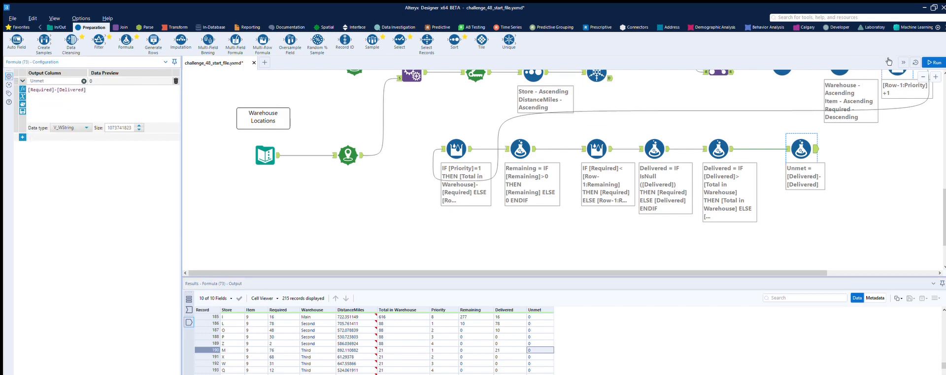
left_click(81, 127)
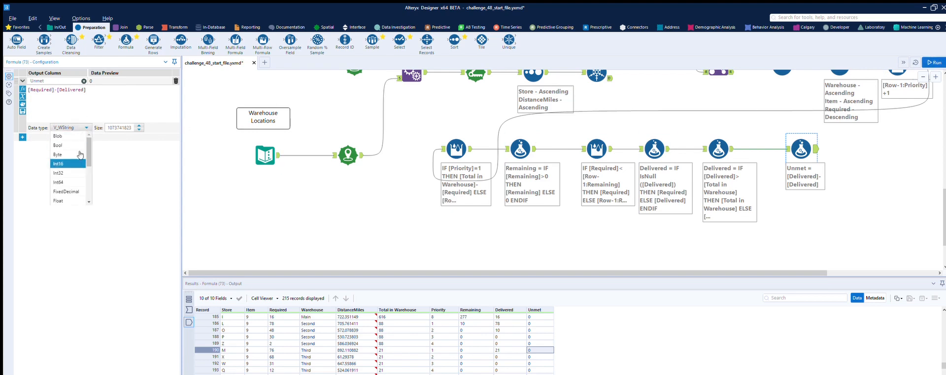
left_click(597, 74)
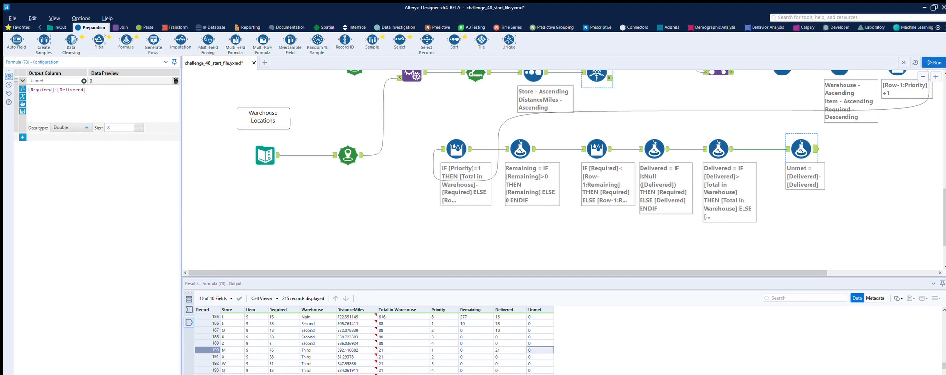
key("ctrl+r")
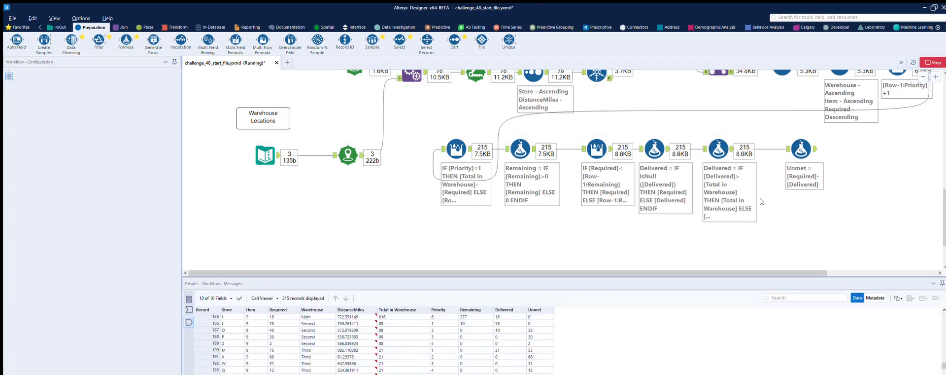
Review the recalculated Unmet values across the output records of the last Formula tool
left_click(801, 148)
scroll(537, 336, "up", 1)
scroll(535, 336, "down", 8)
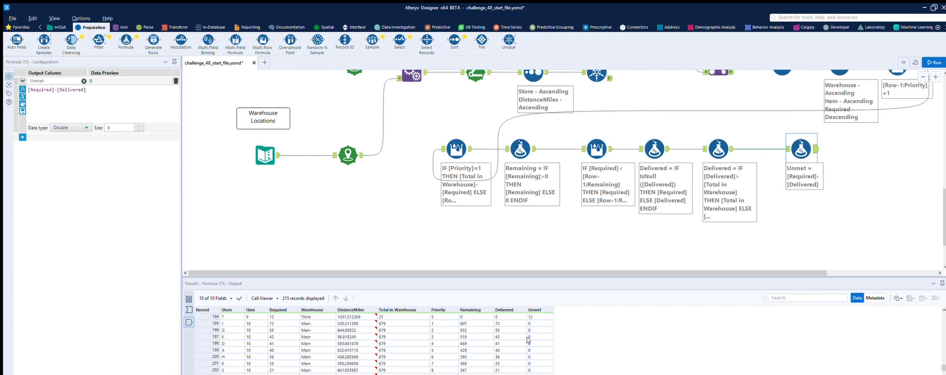
scroll(528, 340, "up", 7)
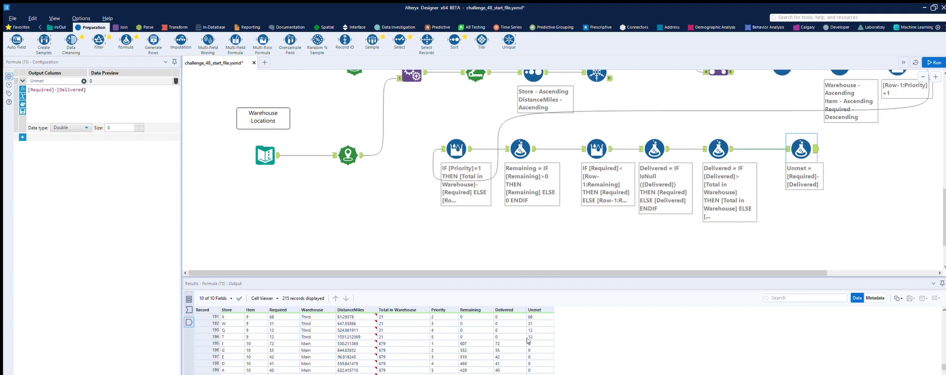
scroll(538, 340, "up", 17)
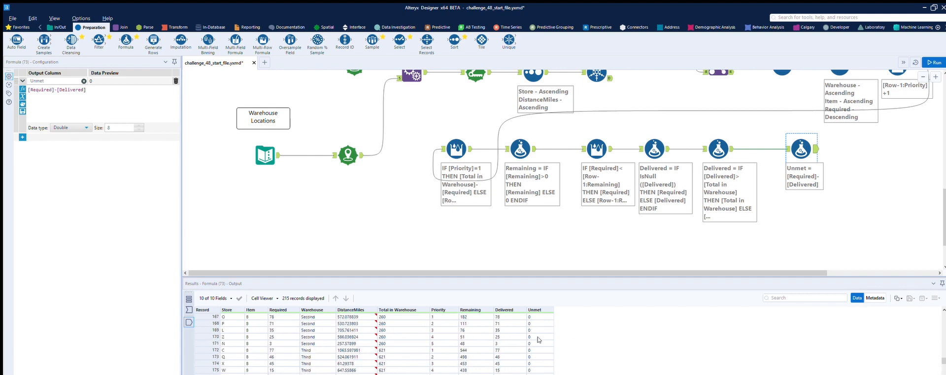
left_click_drag(944, 351, 945, 302)
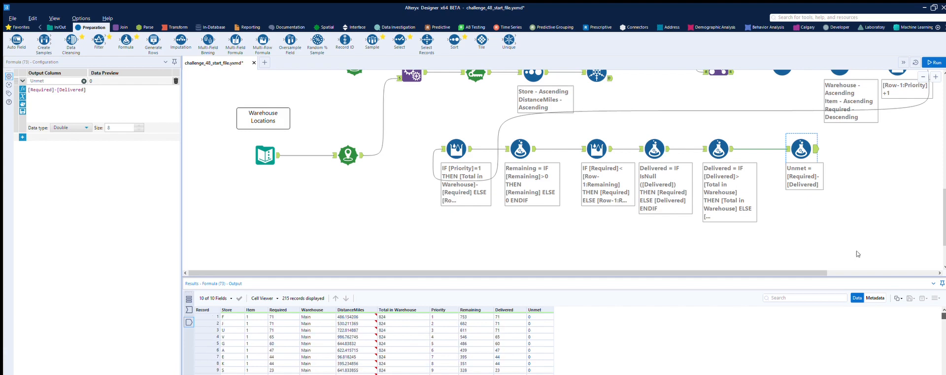
Append a Sort tool after the Unmet Formula, sort by Unmet in Descending order, and run the workflow
left_click_drag(344, 37, 885, 148)
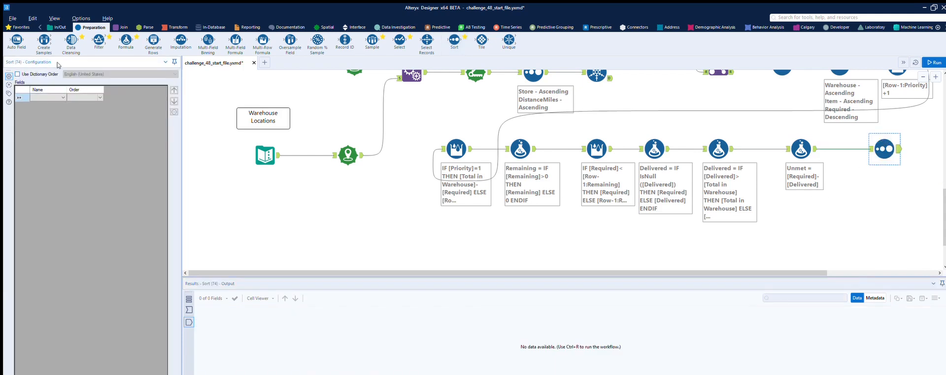
left_click(63, 97)
left_click(55, 136)
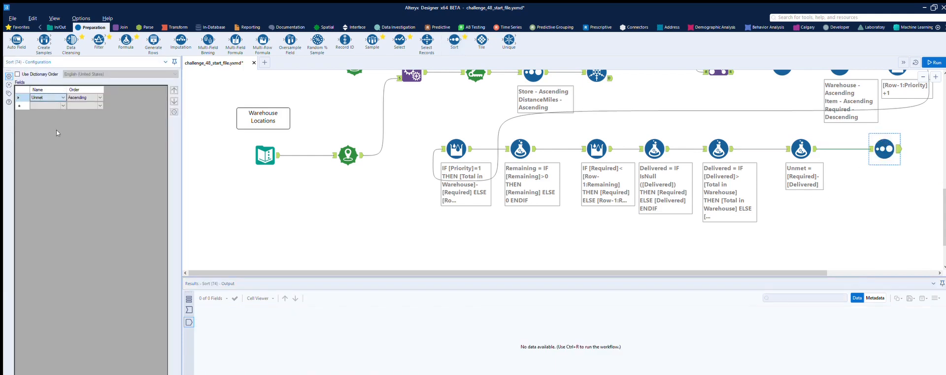
left_click(100, 98)
left_click(82, 109)
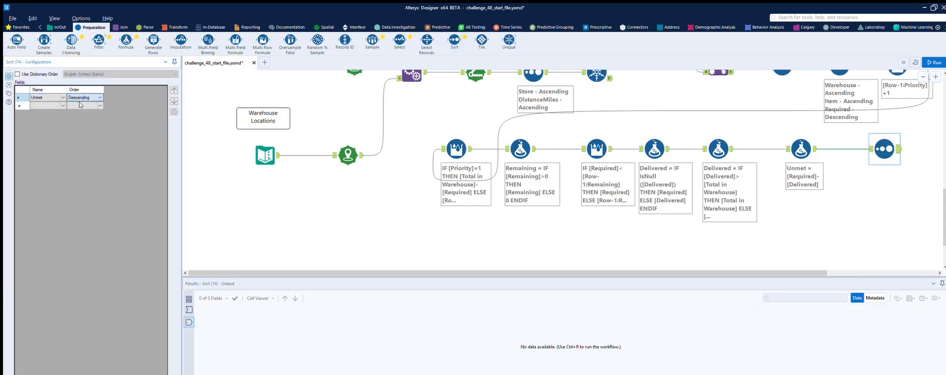
left_click(933, 63)
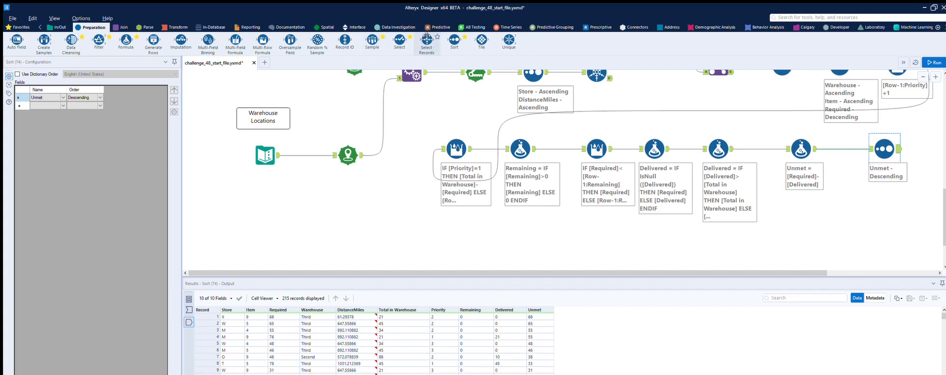
Append a Sample tool after the Sort that keeps the first 1 row
left_click_drag(916, 168, 934, 150)
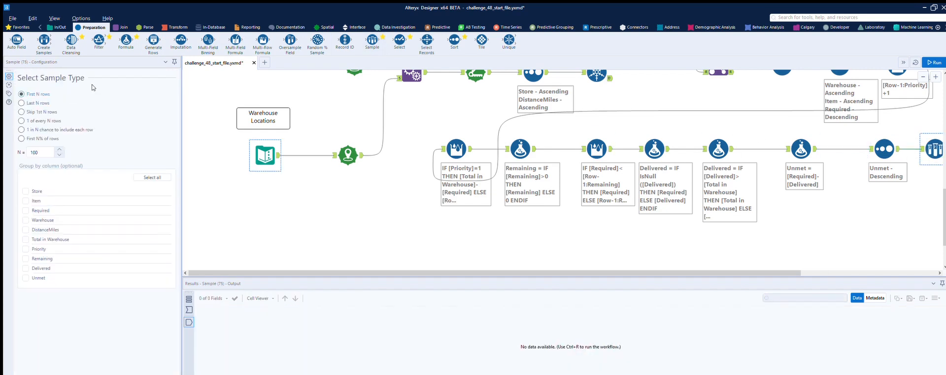
double_click(35, 152)
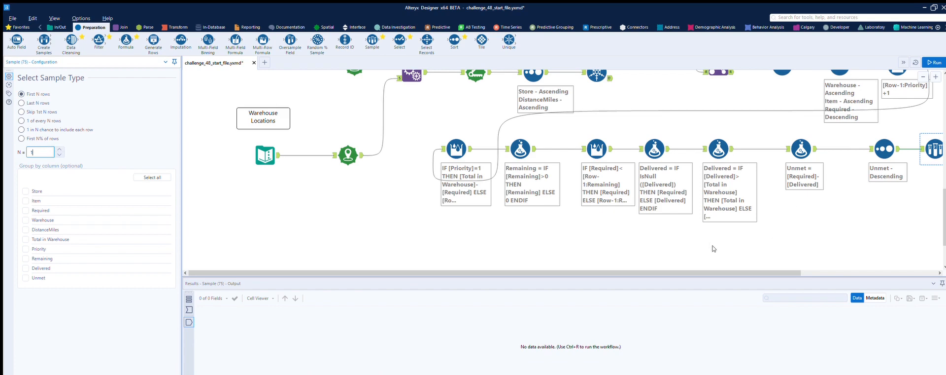
scroll(712, 248, "right", 5)
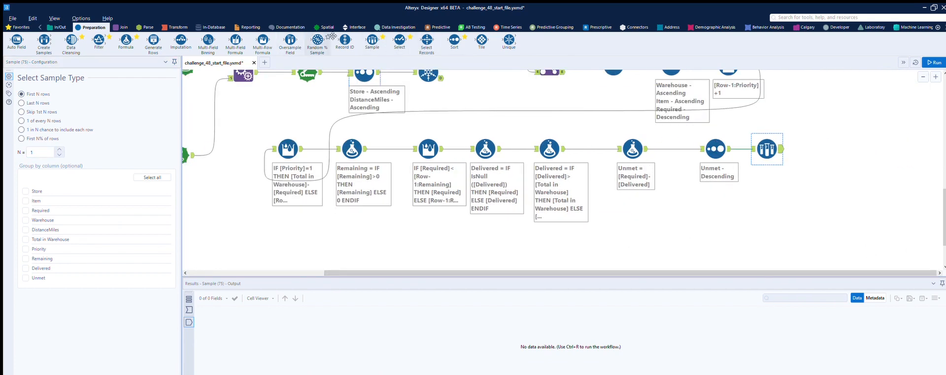
Append a Select tool after the Sample, check the expected Q1 fields, keep only Store and Unmet, and run the workflow
left_click_drag(399, 43, 831, 148)
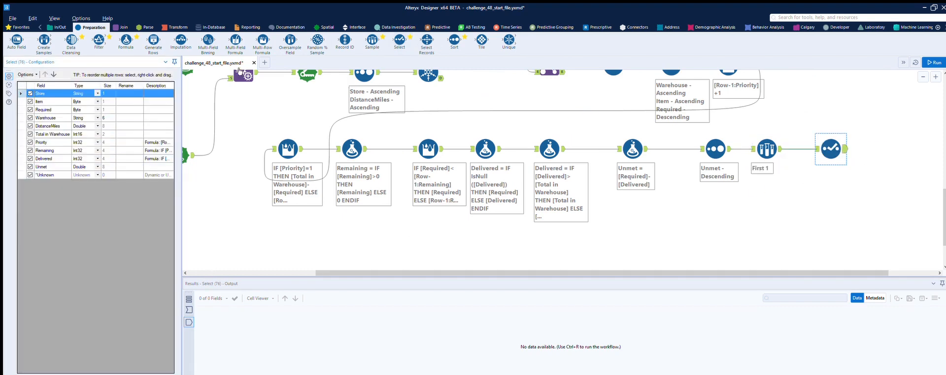
scroll(421, 103, "up", 5)
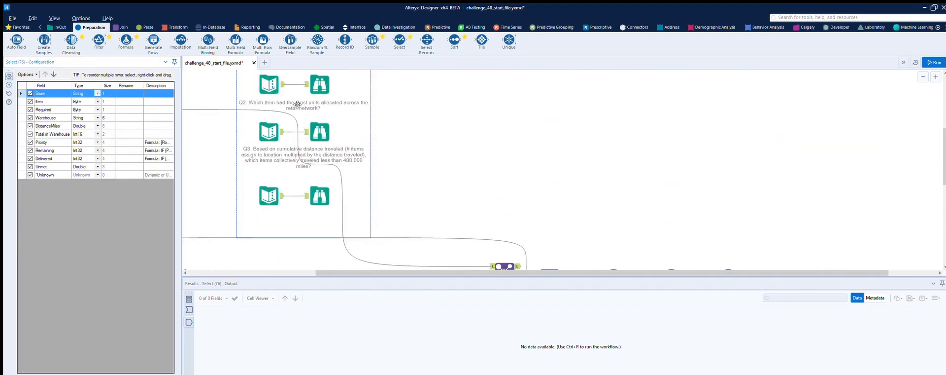
scroll(282, 75, "up", 1)
left_click(284, 117)
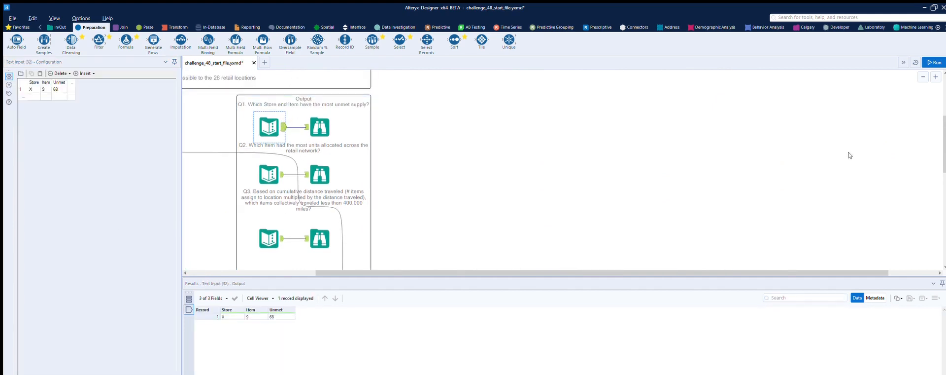
scroll(847, 154, "down", 6)
left_click(831, 170)
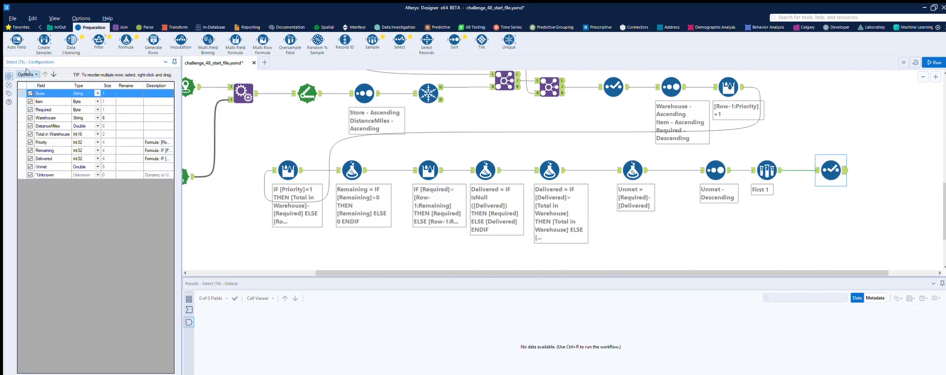
left_click(28, 84)
left_click(30, 167)
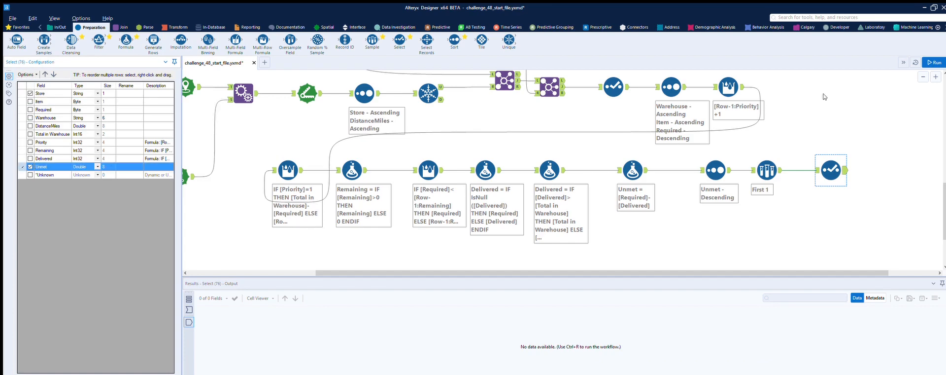
left_click(930, 62)
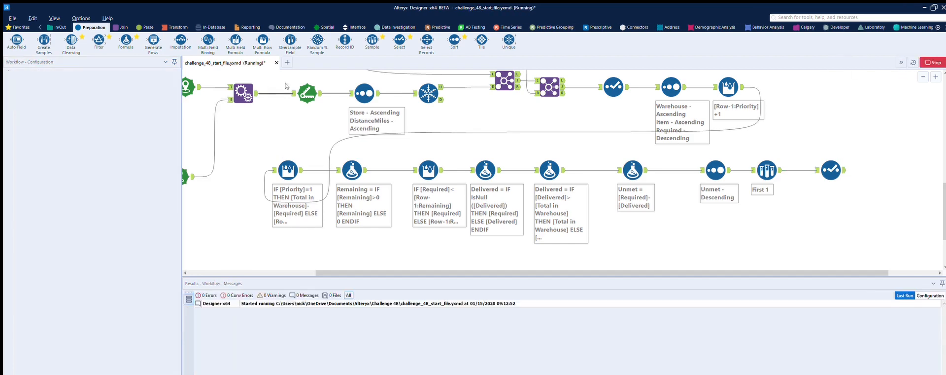
Append a Browse tool after the final Select tool and run the workflow
left_click(20, 27)
left_click_drag(17, 39, 896, 170)
key("ctrl+r")
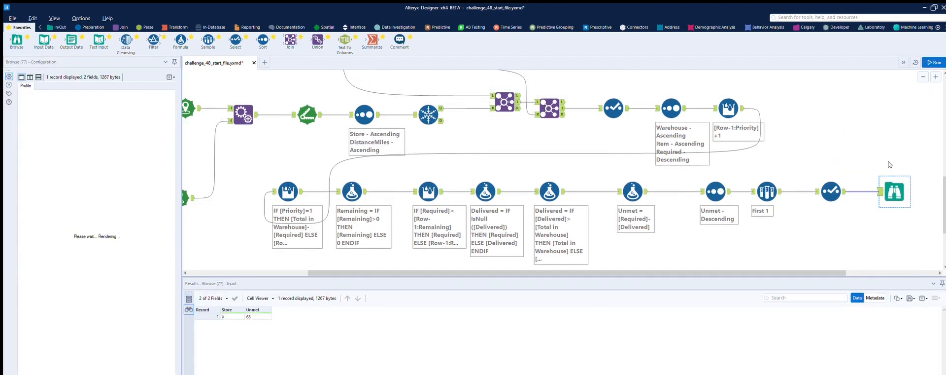
Include the Item field in the final Select tool, rerun the workflow, and open the Browse output
scroll(889, 163, "up", 3)
left_click(831, 234)
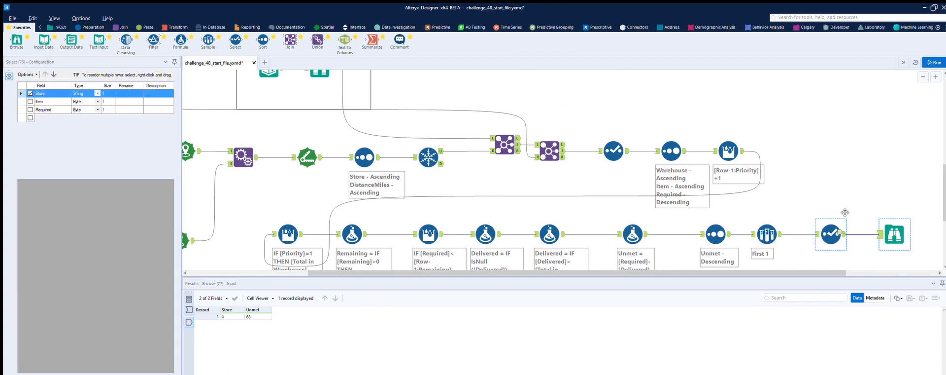
left_click(30, 93)
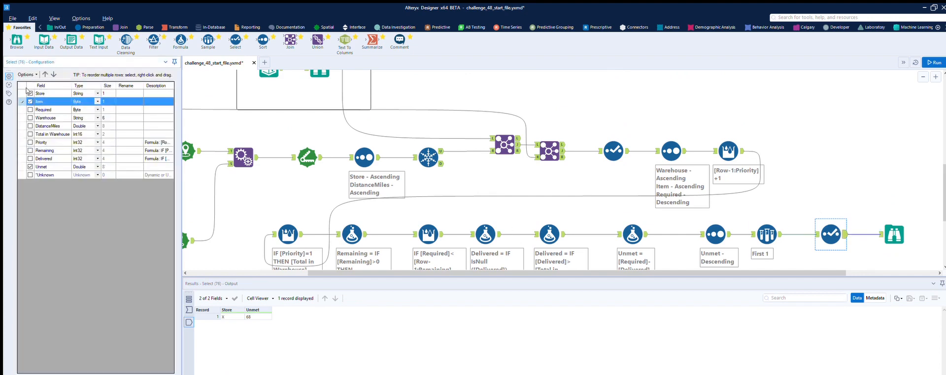
left_click(934, 62)
left_click(895, 227)
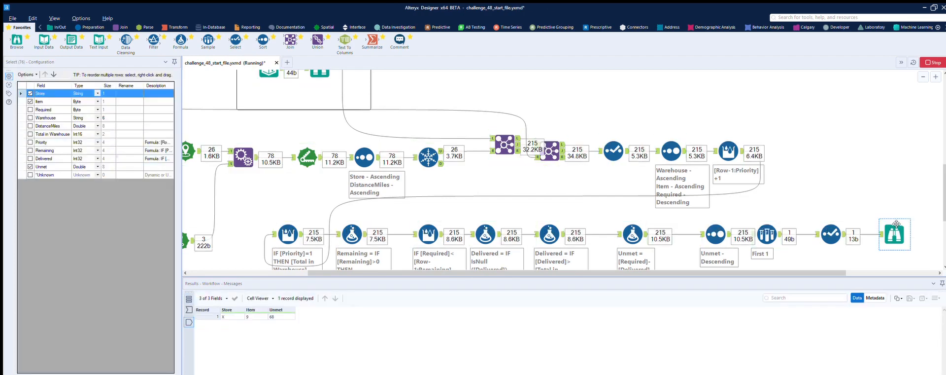
Compare the result with the expected Q1 output and read the Q2 question about the most allocated item
scroll(375, 76, "up", 8)
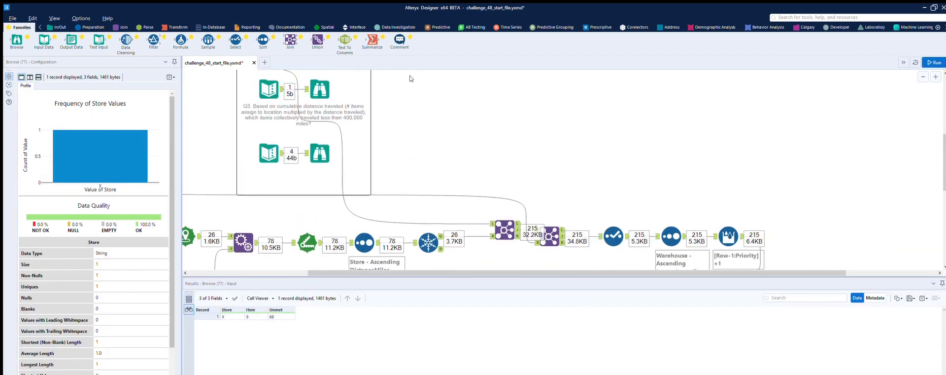
left_click(319, 127)
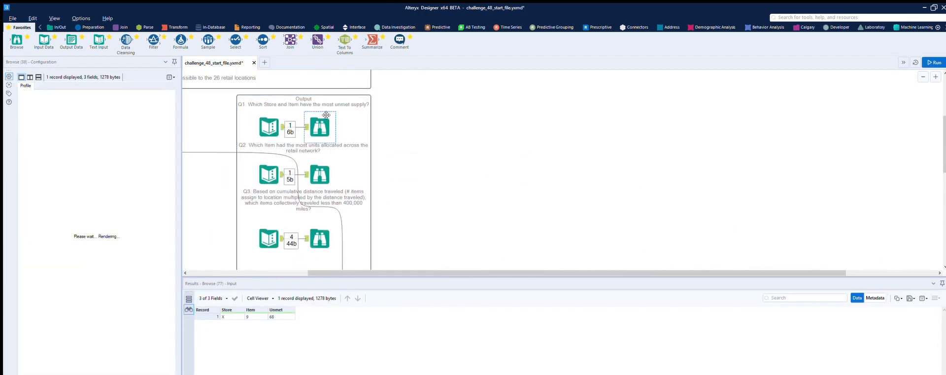
scroll(544, 124, "down", 4)
scroll(545, 123, "up", 4)
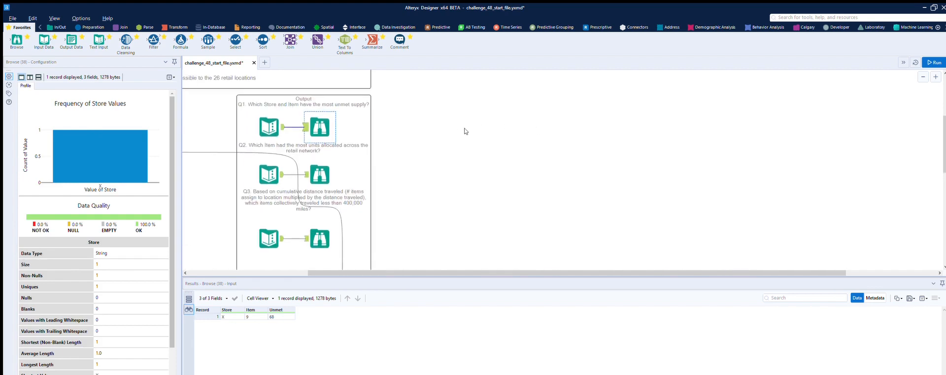
scroll(463, 131, "up", 1)
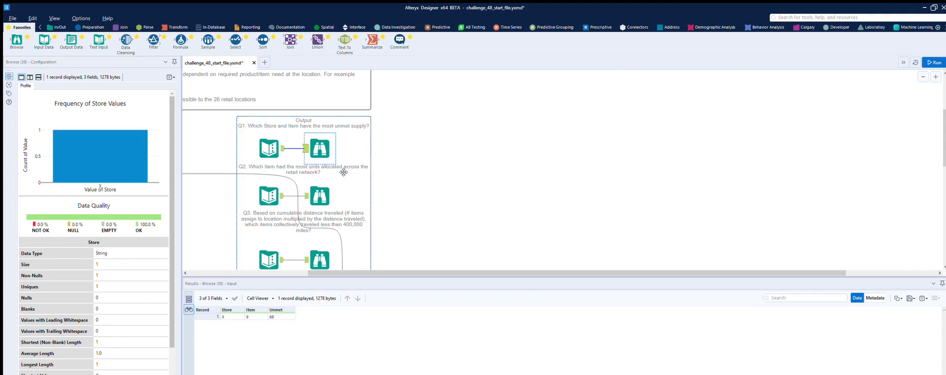
Check the expected Q2 output fields and branch a Summarize tool off the Unmet formula
left_click(274, 187)
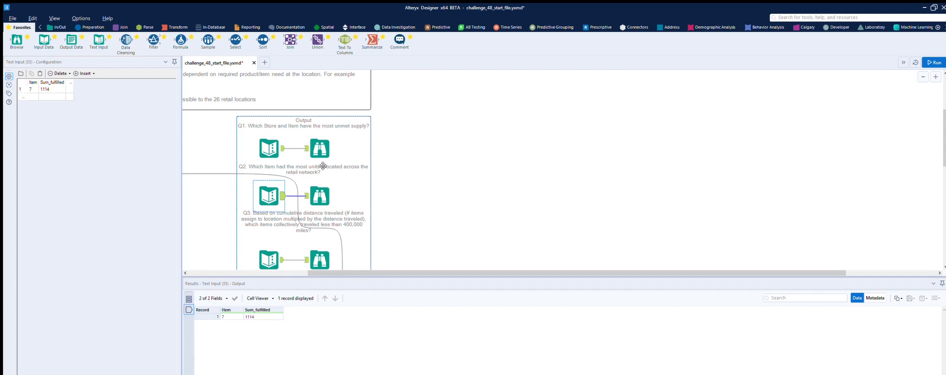
scroll(591, 180, "down", 5)
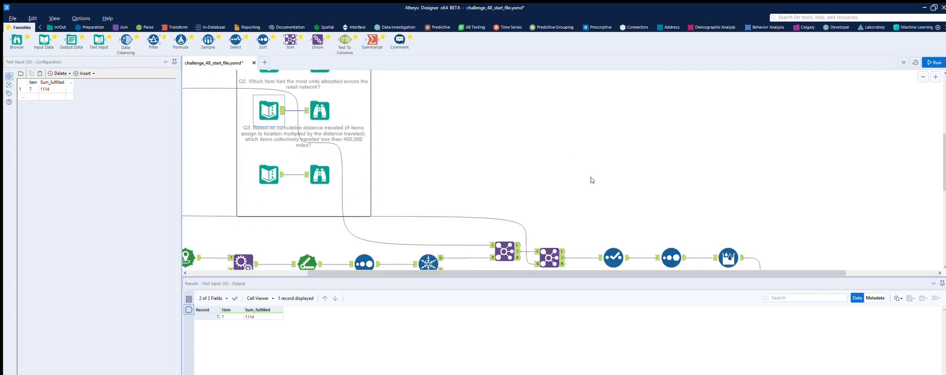
scroll(592, 178, "down", 4)
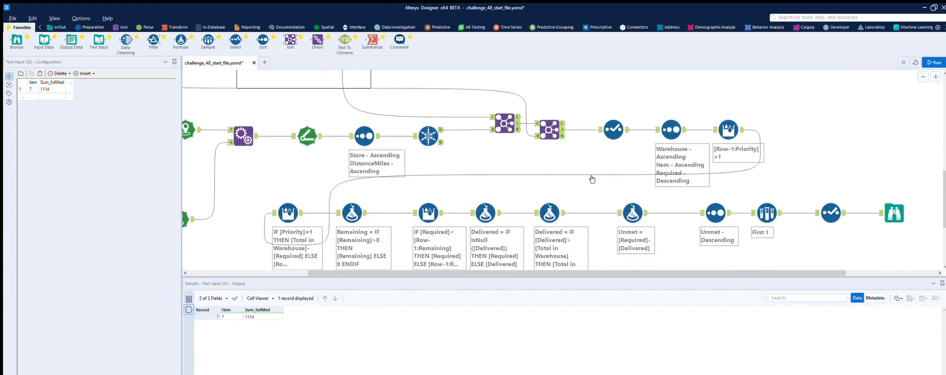
left_click_drag(373, 39, 723, 227)
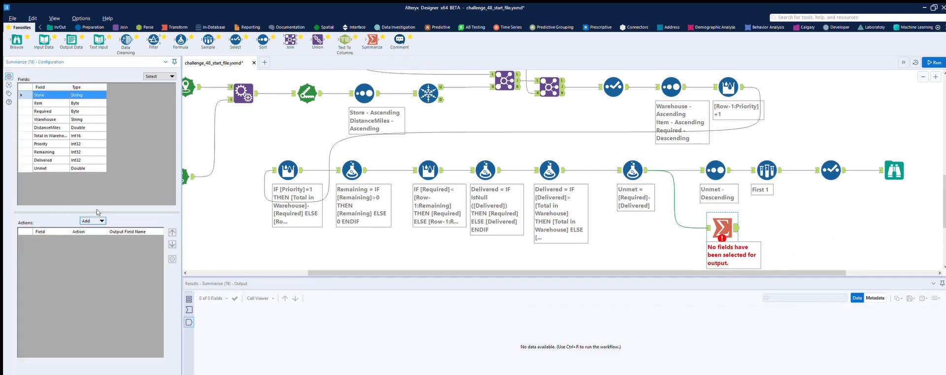
Group the new Summarize tool by Item instead of Store
left_click(93, 220)
left_click(96, 229)
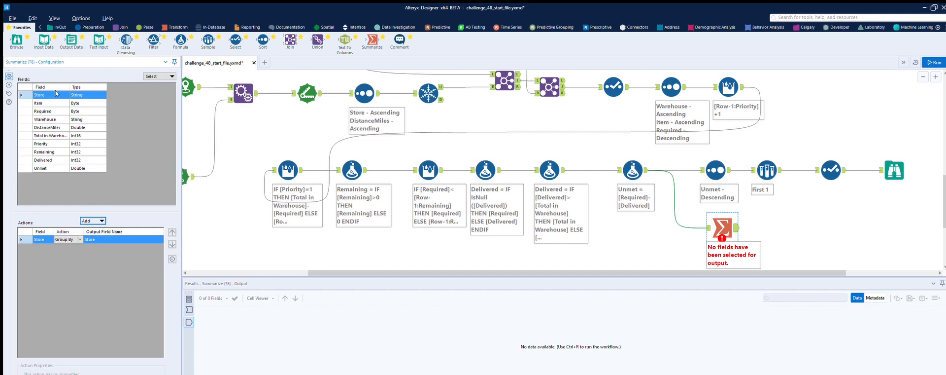
left_click(58, 103)
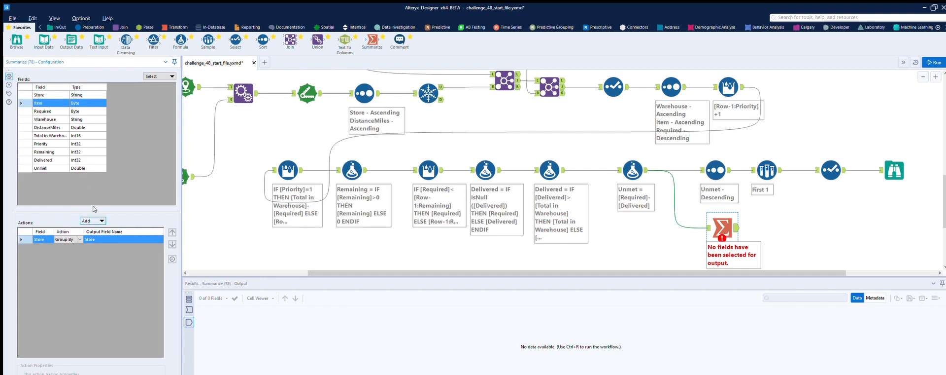
left_click(172, 258)
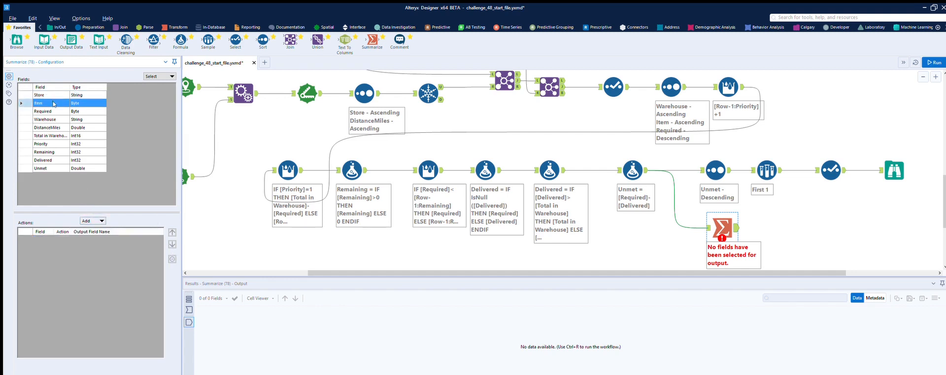
left_click(98, 221)
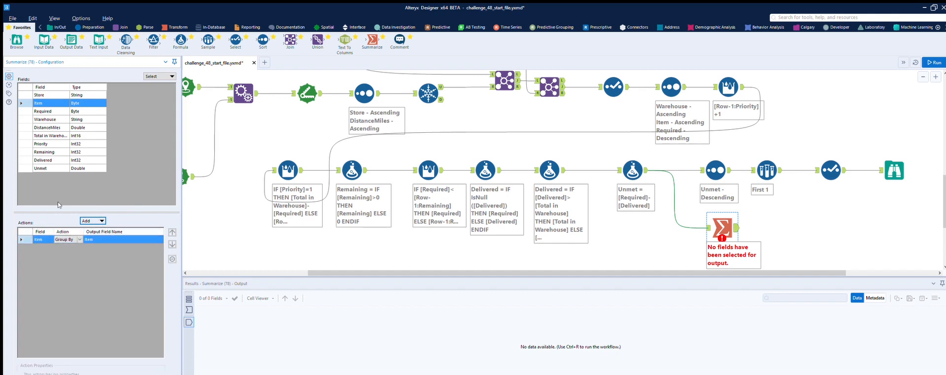
Add a sum of Unmet to the Summarize tool, name it Sum_fullfilled, and run the workflow
key("End")
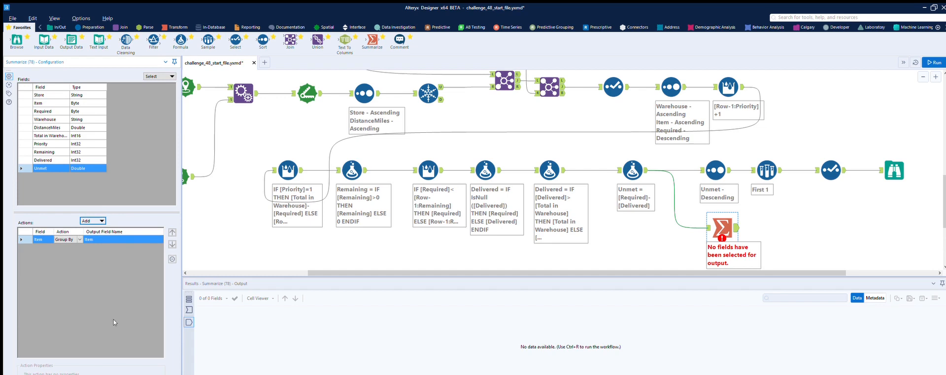
left_click(103, 223)
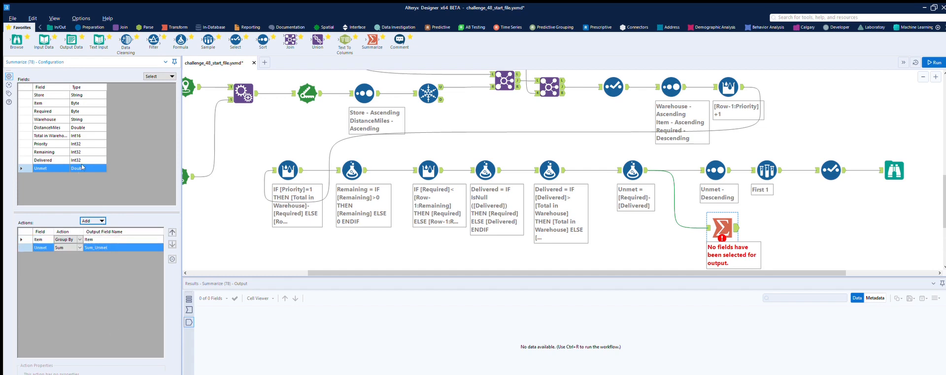
left_click(106, 247)
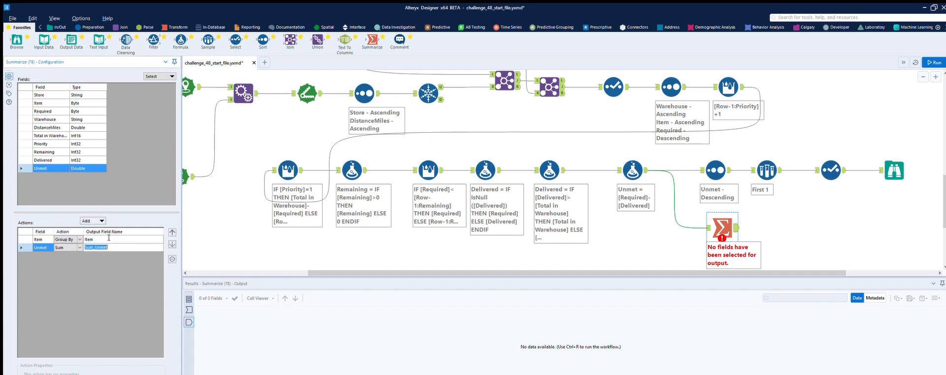
left_click_drag(108, 247, 105, 238)
left_click(934, 62)
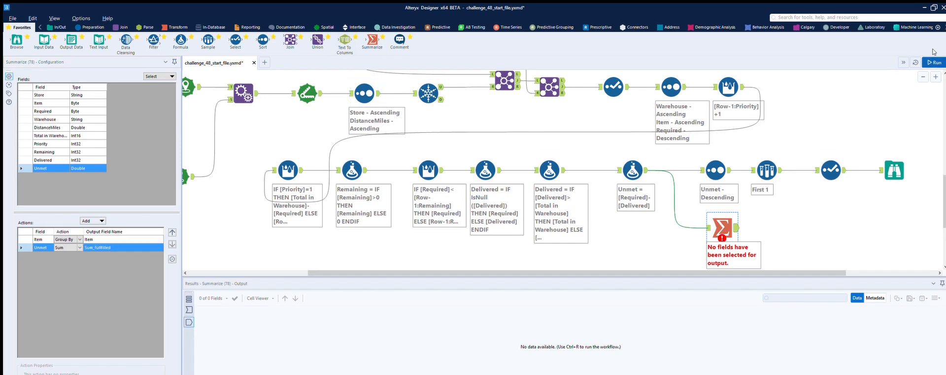
left_click(735, 218)
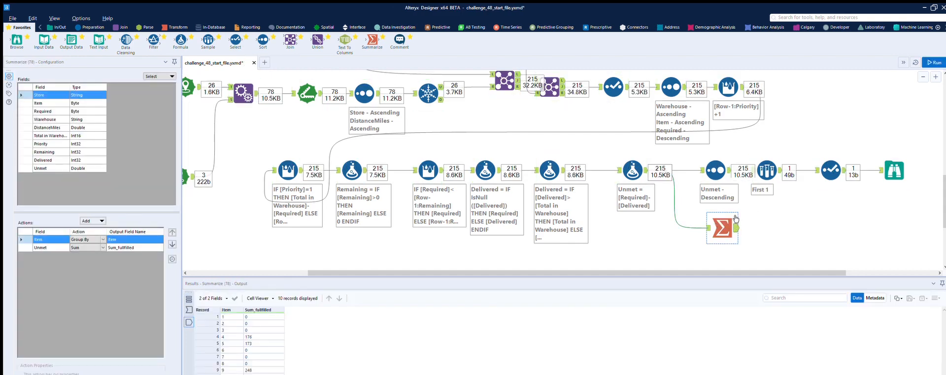
Compare the per-item sums from the Summarize tool with the expected Q2 output
scroll(363, 128, "up", 2)
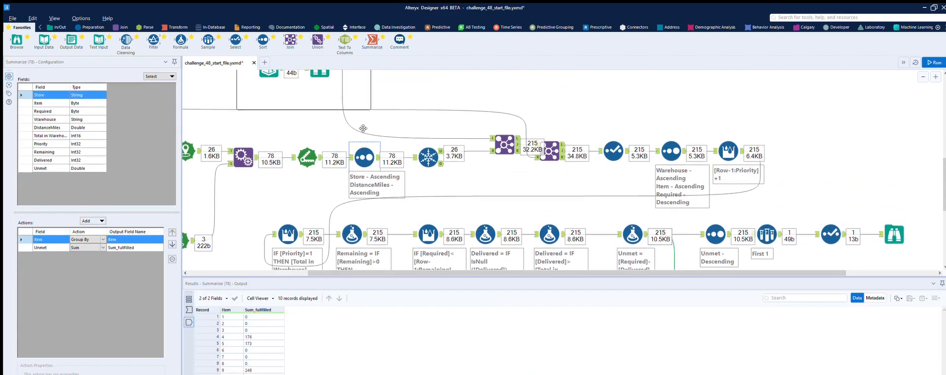
scroll(358, 127, "up", 3)
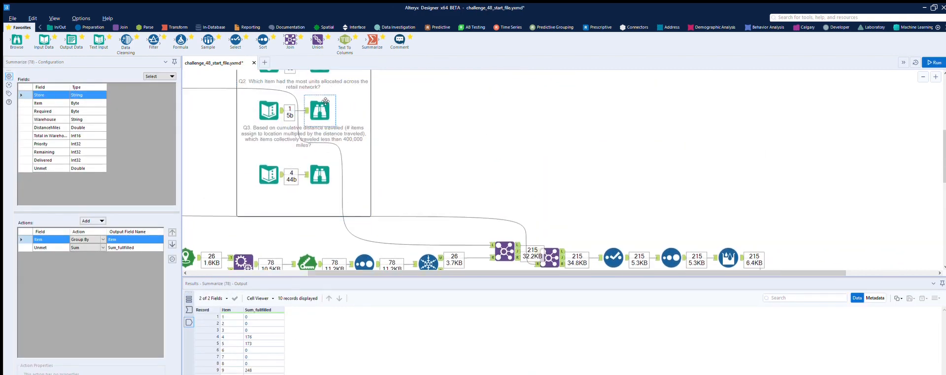
left_click(326, 99)
left_click(727, 230)
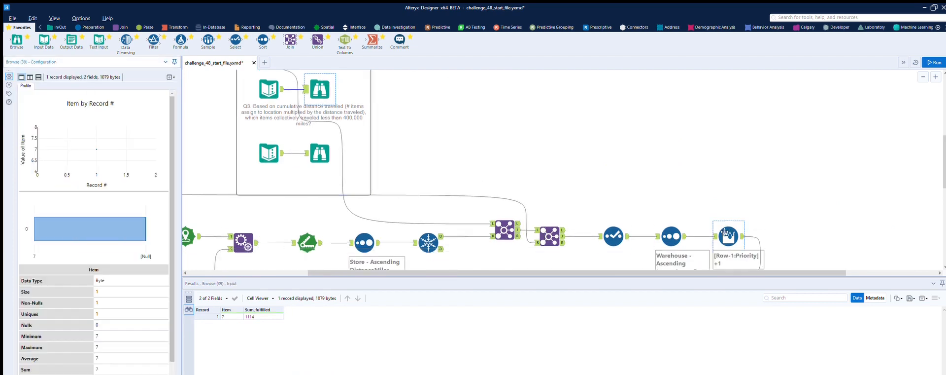
scroll(777, 223, "down", 3)
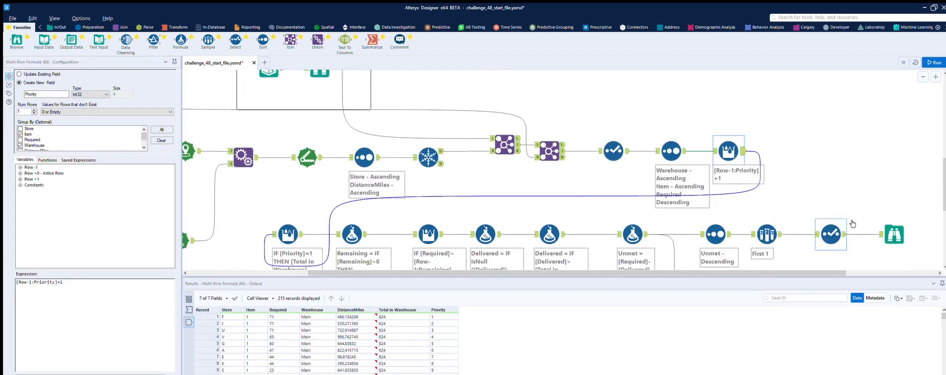
scroll(814, 248, "down", 3)
left_click(735, 195)
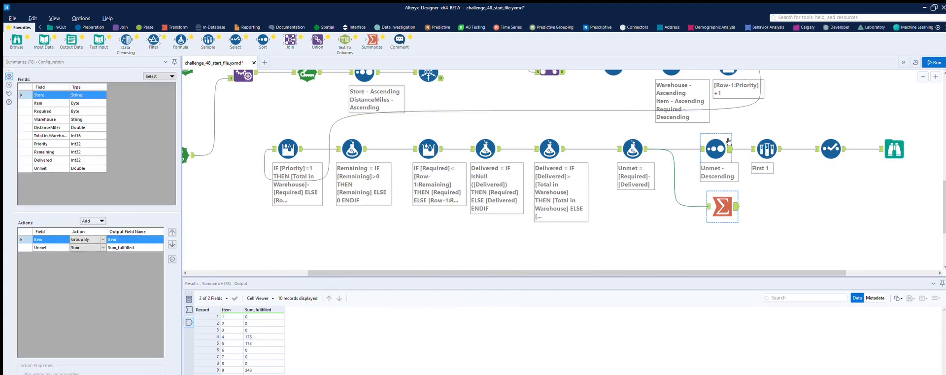
Append a Sort tool after the Summarize and sort Sum_fullfilled in descending order
left_click_drag(263, 39, 779, 212)
left_click(62, 97)
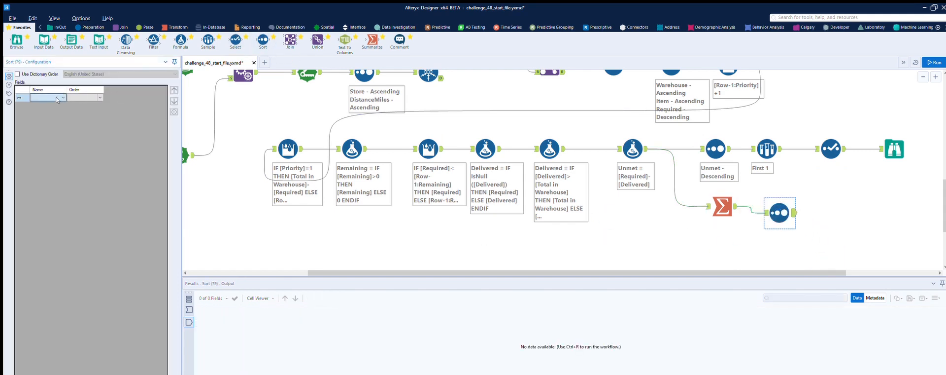
left_click(47, 105)
left_click(83, 97)
key("d")
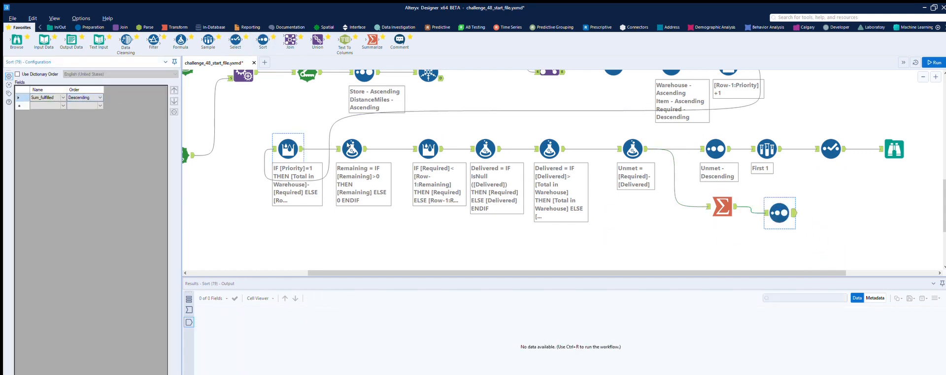
left_click(856, 200)
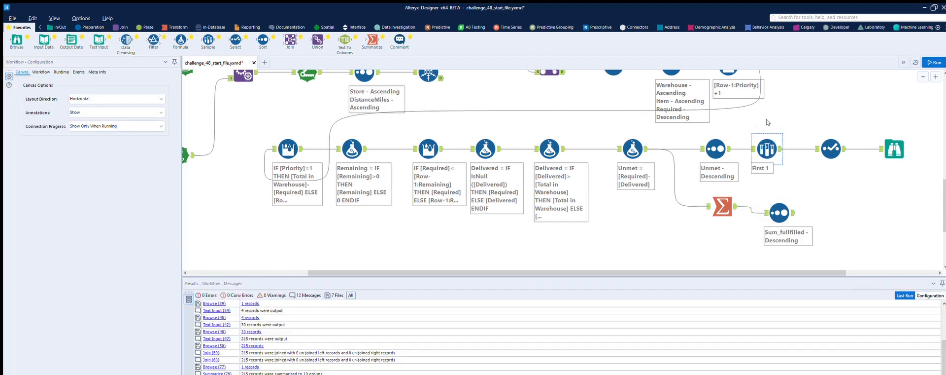
Append a Sample tool after the new Sort, keep the first 1 row, and run the workflow
left_click(767, 148)
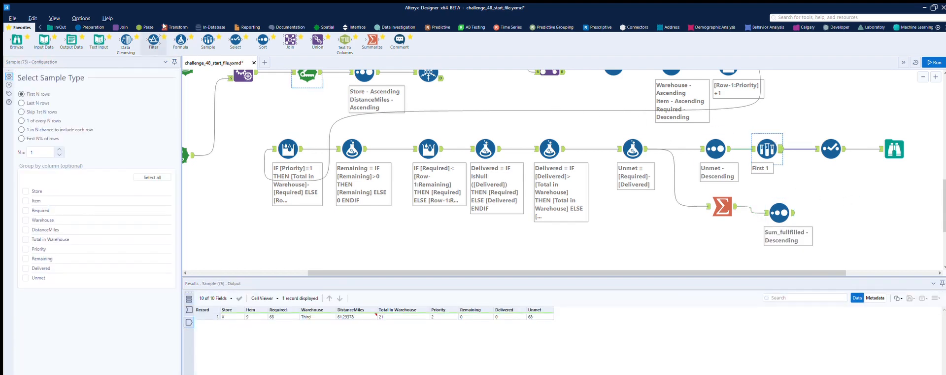
left_click_drag(209, 40, 856, 213)
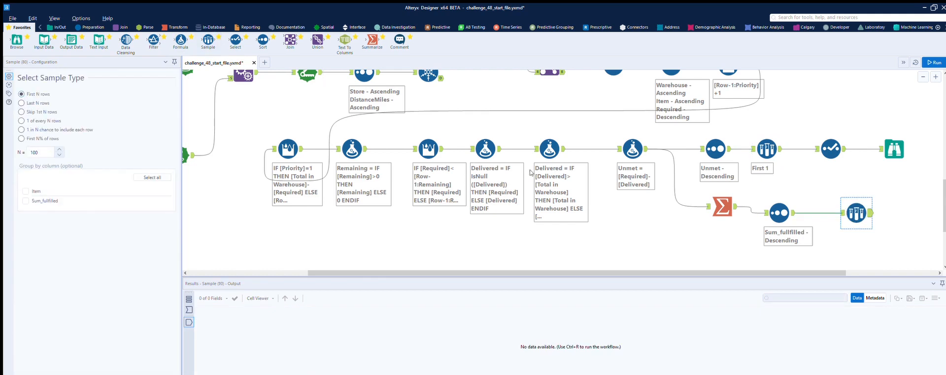
left_click(47, 153)
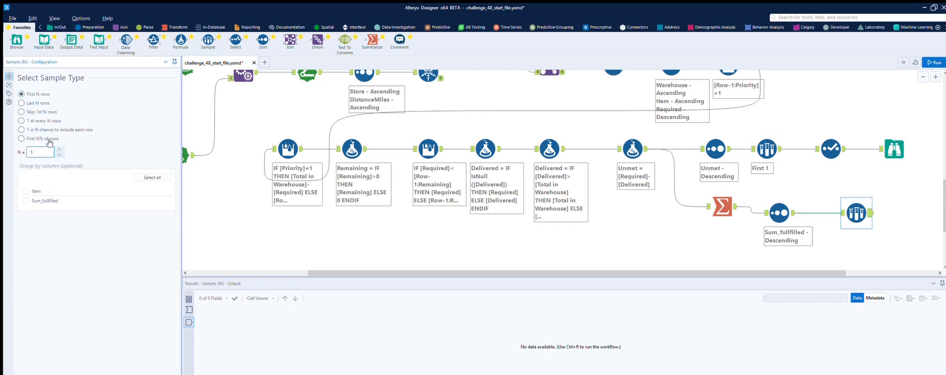
left_click(935, 63)
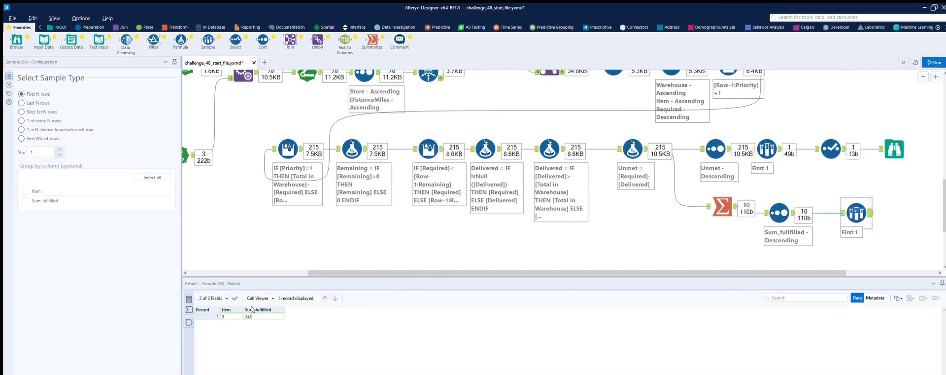
Compare the sampled record with the expected Q2 output and reread the Q2 question
scroll(315, 178, "up", 5)
left_click(326, 124)
scroll(444, 152, "down", 8)
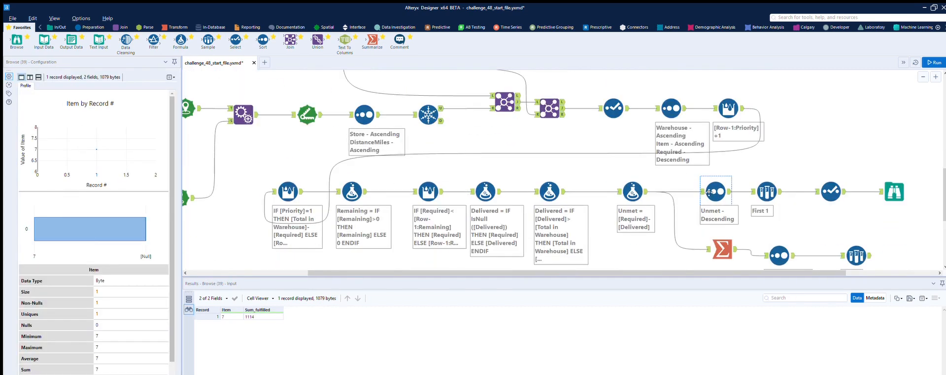
scroll(548, 189, "up", 4)
scroll(548, 189, "up", 2)
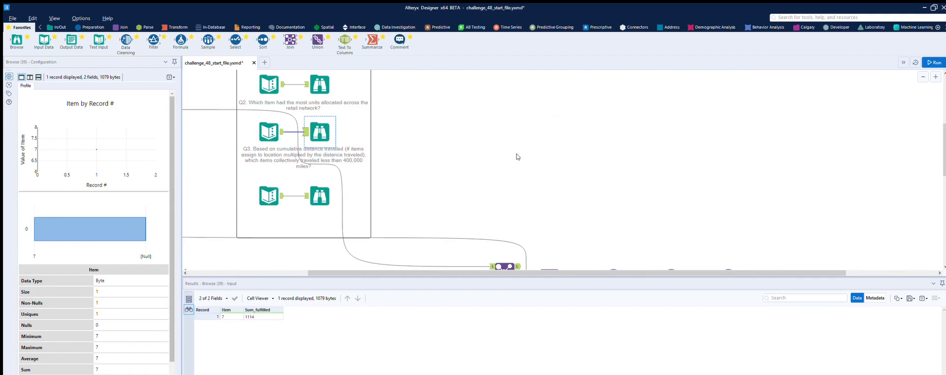
scroll(517, 157, "up", 1)
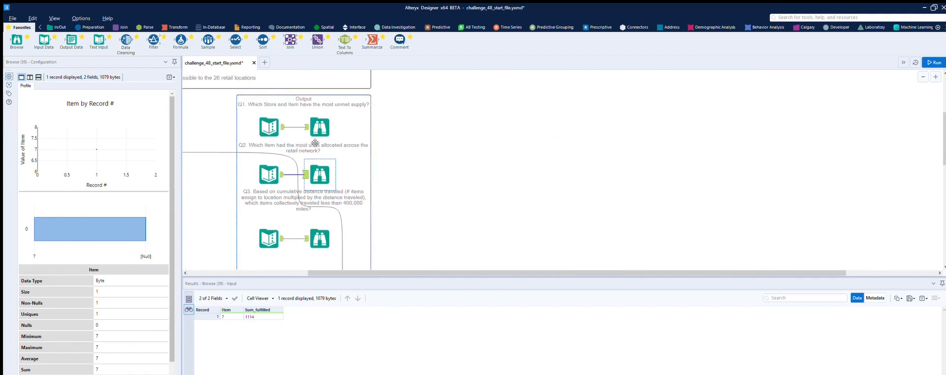
left_click(269, 174)
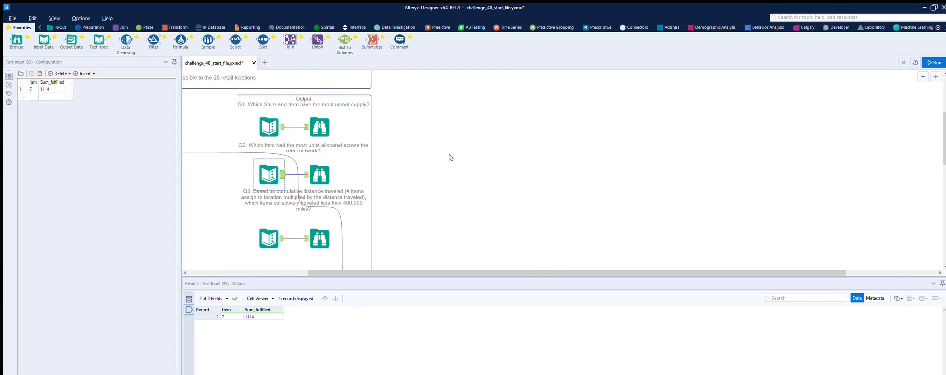
scroll(482, 156, "down", 2)
scroll(482, 156, "down", 5)
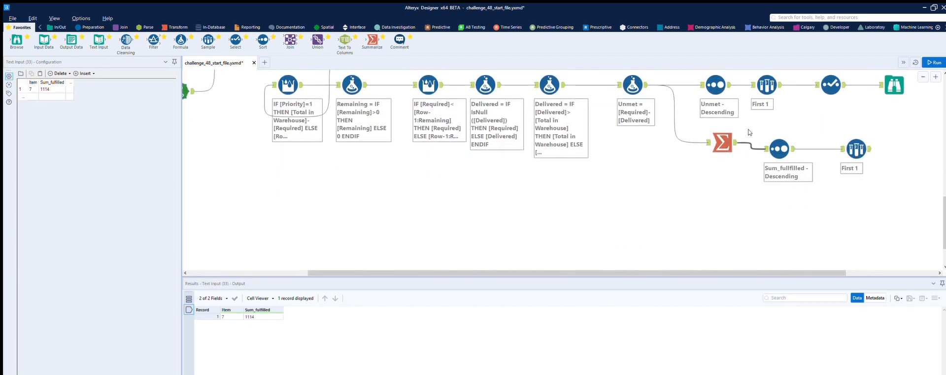
Replace the Unmet sum in the Summarize tool with a sum of Delivered named Sum_Fullfilled, run the workflow, and view the sampled record
left_click(733, 132)
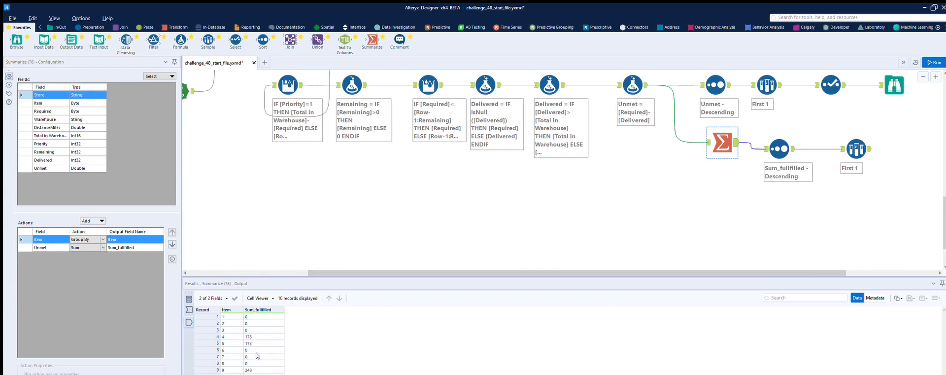
left_click(51, 247)
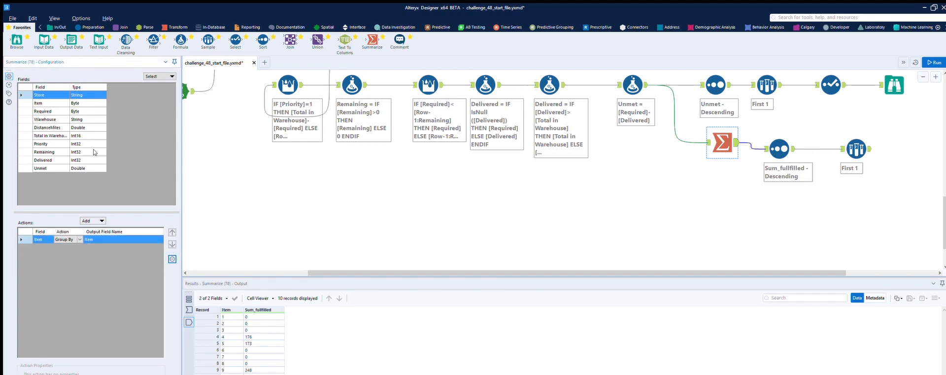
left_click(50, 160)
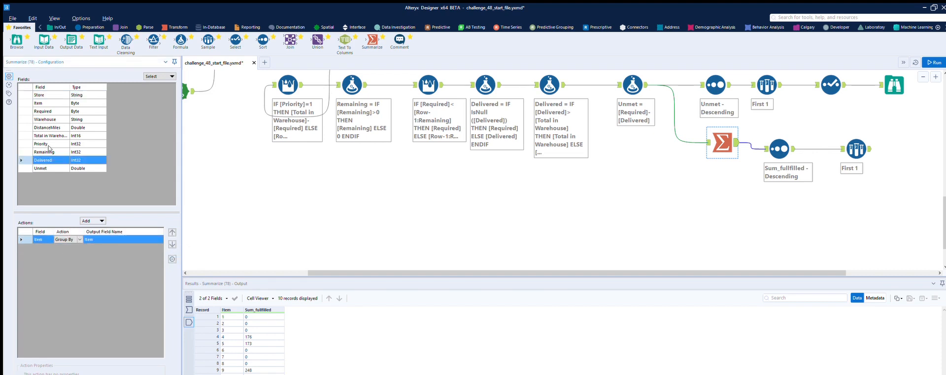
left_click(103, 226)
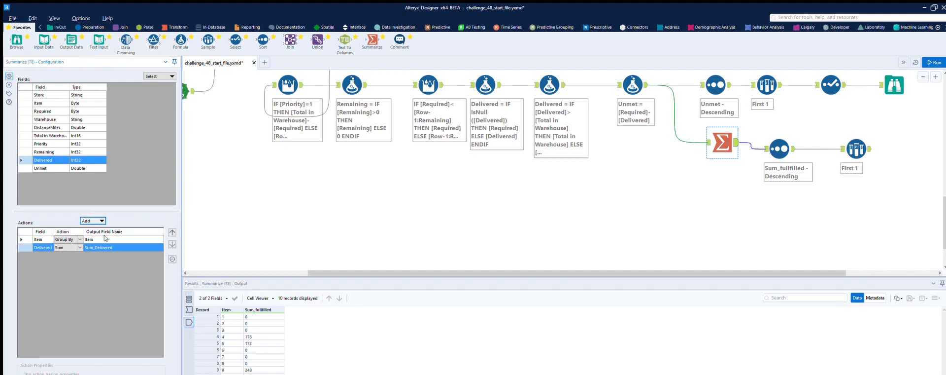
left_click(113, 247)
left_click_drag(114, 247, 104, 237)
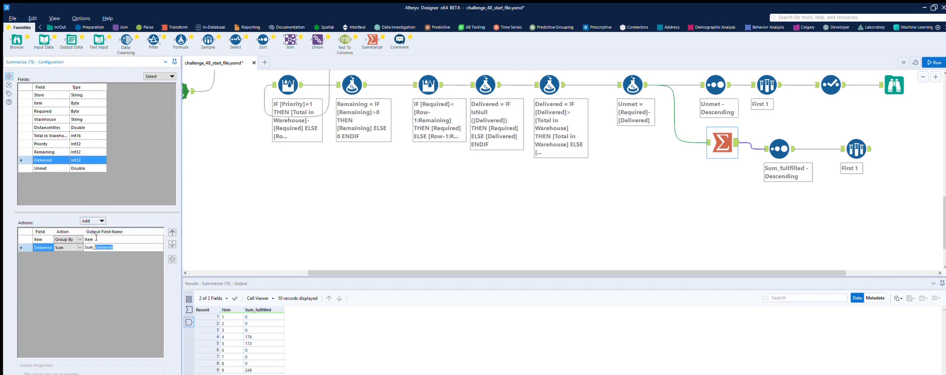
type("Fullfill")
left_click(934, 62)
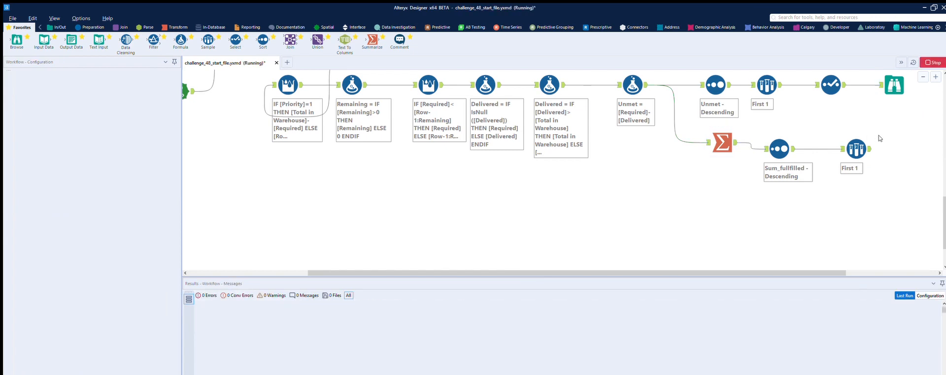
left_click(870, 140)
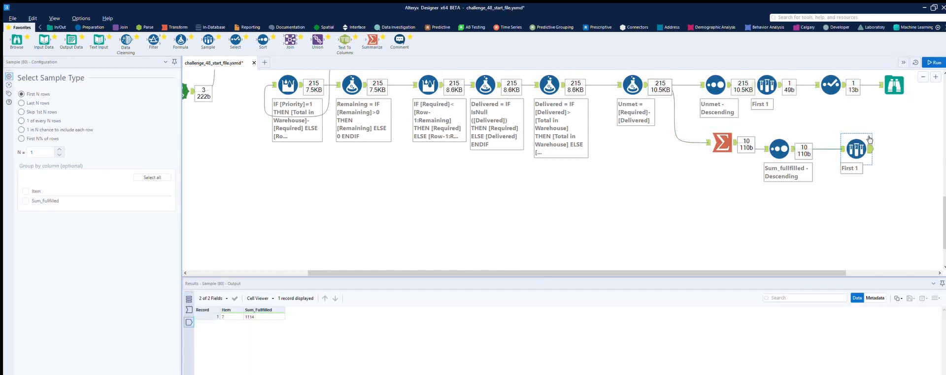
Append a Browse tool after the Q2 Sample tool, check the expected Q2 output, and read the Q3 question
scroll(871, 140, "up", 2)
left_click_drag(17, 42, 921, 195)
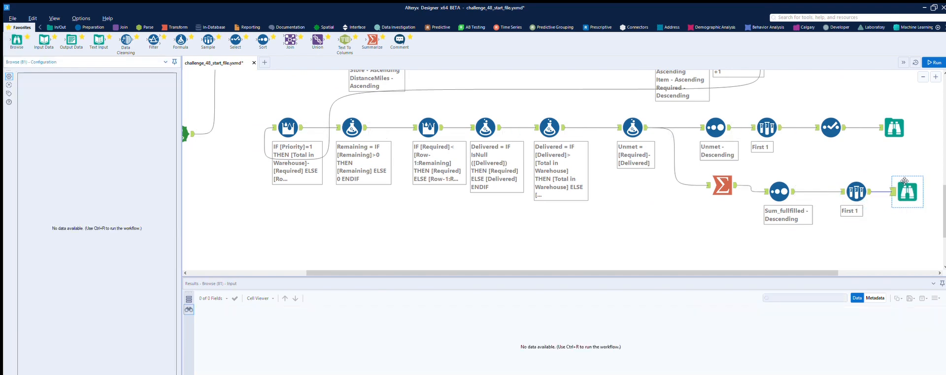
scroll(594, 150, "up", 10)
left_click(319, 110)
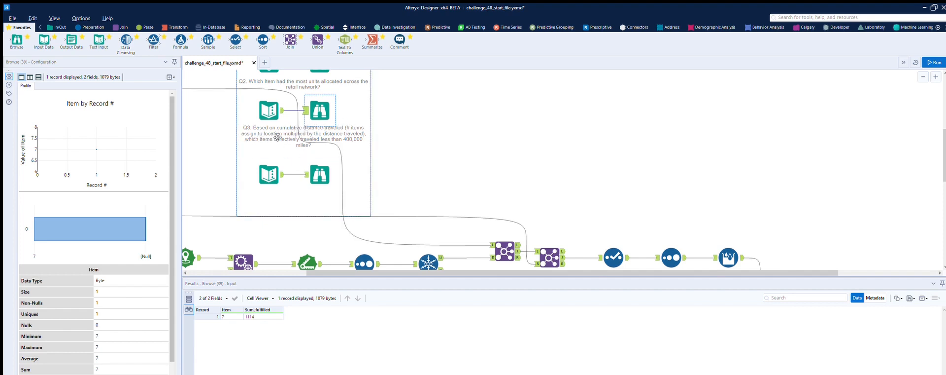
left_click(300, 132)
left_click(319, 130)
Branch a new Summarize tool off the Unmet formula for Q3 and insert a Formula tool ahead of it
scroll(356, 133, "down", 5)
scroll(653, 143, "down", 1)
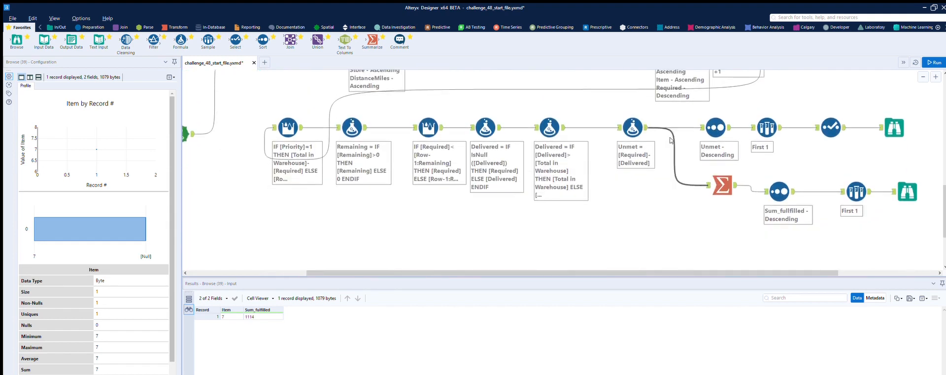
left_click_drag(372, 41, 728, 242)
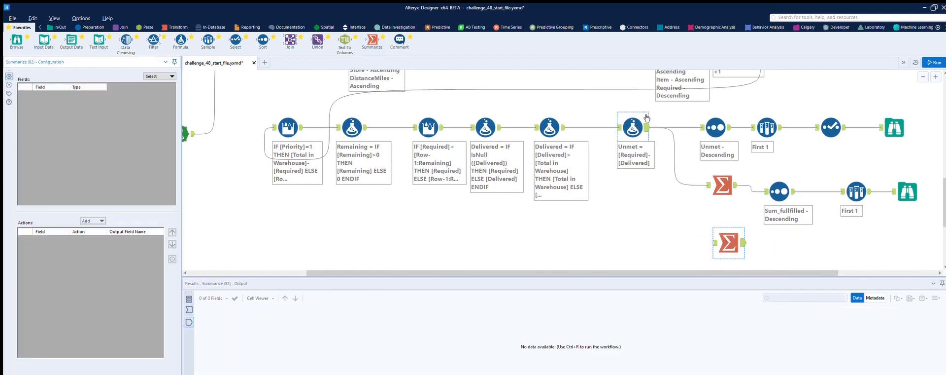
left_click_drag(646, 127, 713, 242)
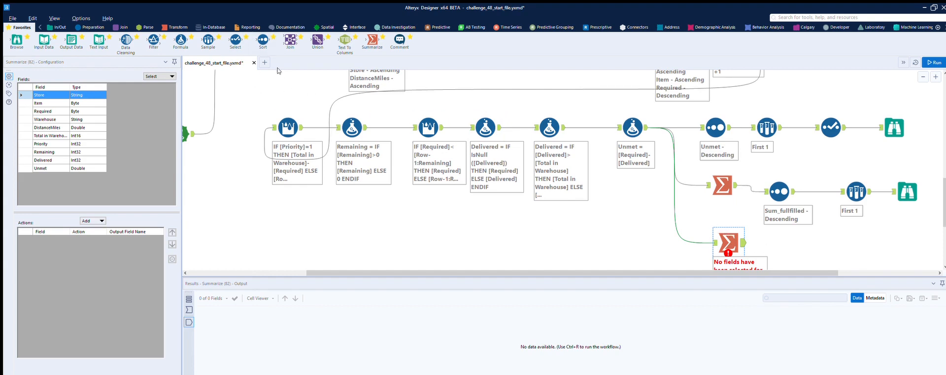
left_click(682, 228)
key("ctrl+v")
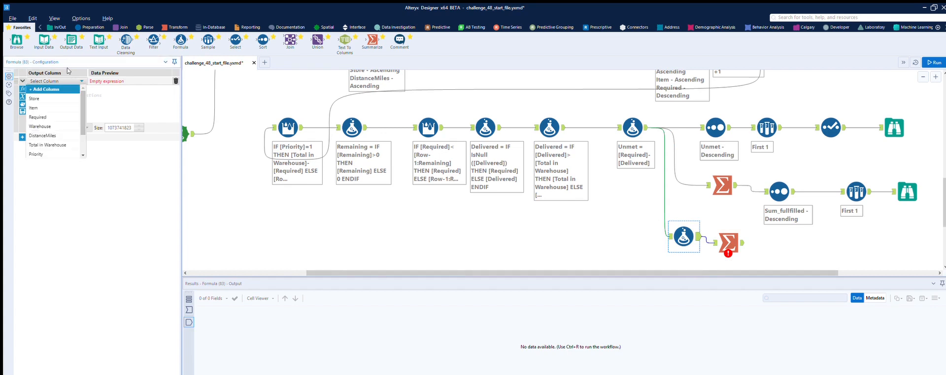
Check the expected Q3 output and name the new Formula tool's output column Total Miles
left_click(59, 79)
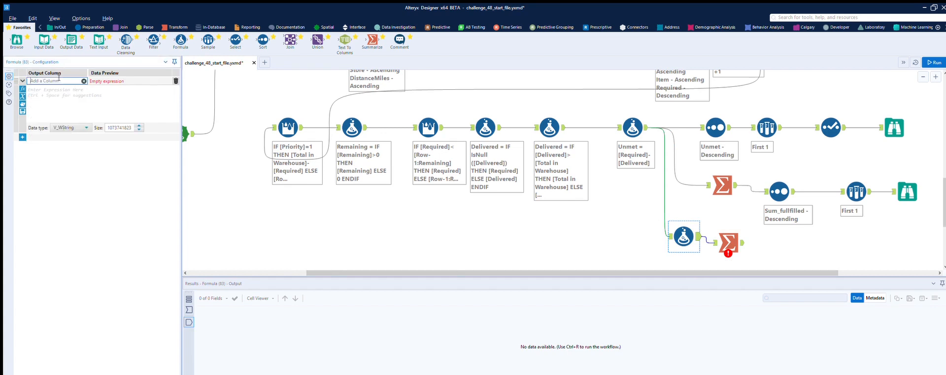
scroll(306, 148, "up", 5)
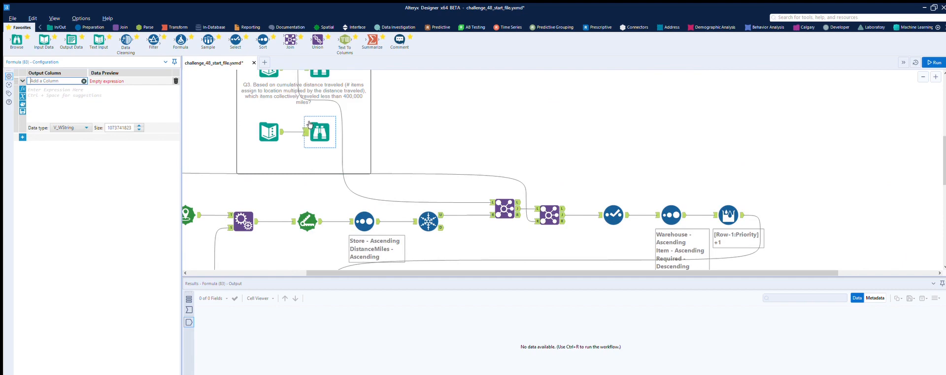
left_click(310, 126)
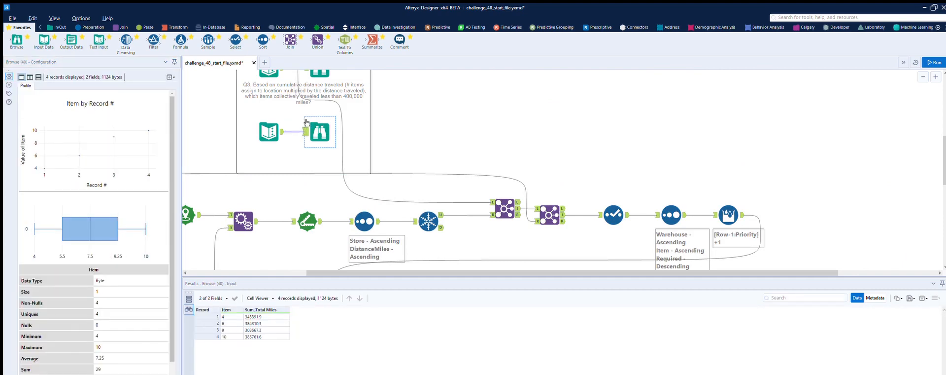
scroll(305, 148, "down", 8)
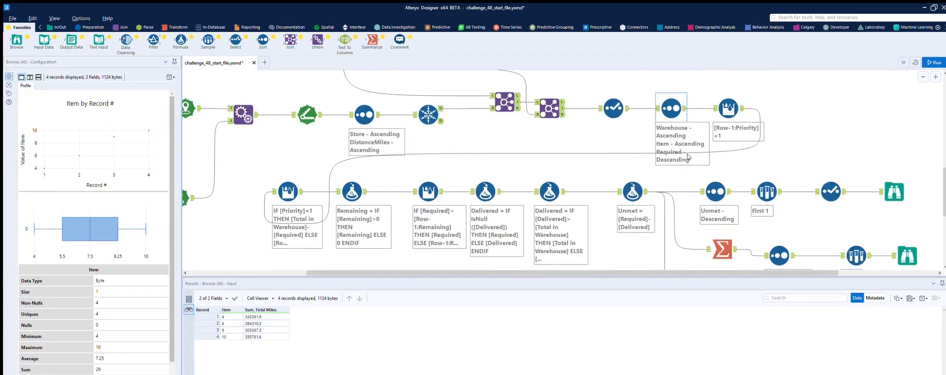
left_click(684, 172)
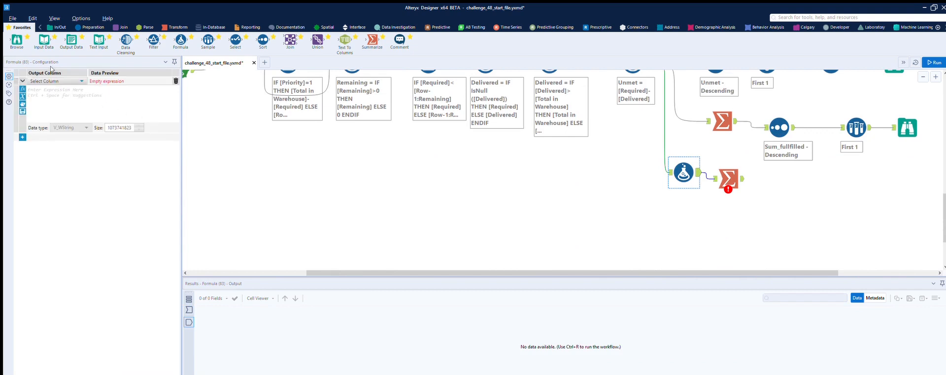
left_click(43, 81)
left_click(44, 82)
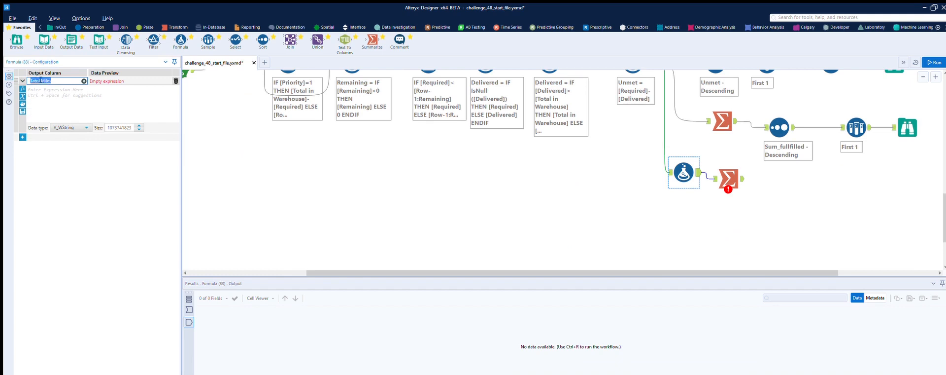
left_click(38, 78)
left_click(63, 85)
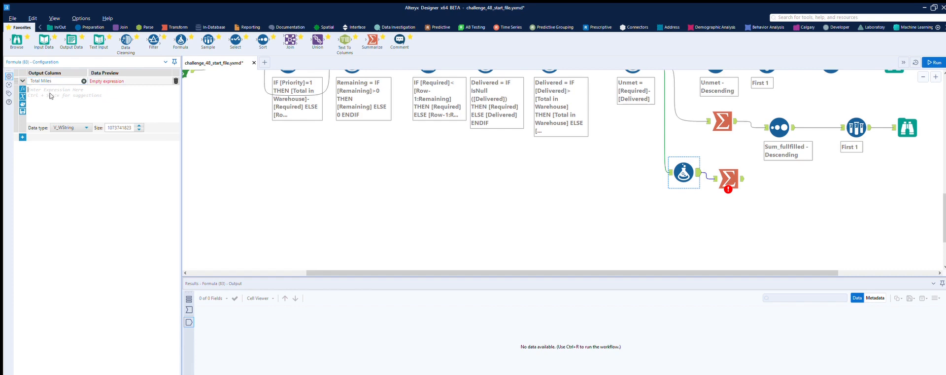
Set the Total Miles expression to [Delivered]*[DistanceMiles] with the Double data type
type("[")
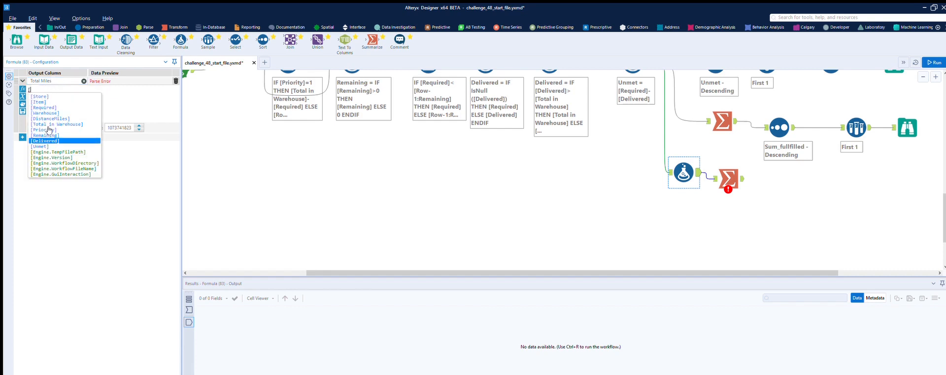
key("Return")
type("*[")
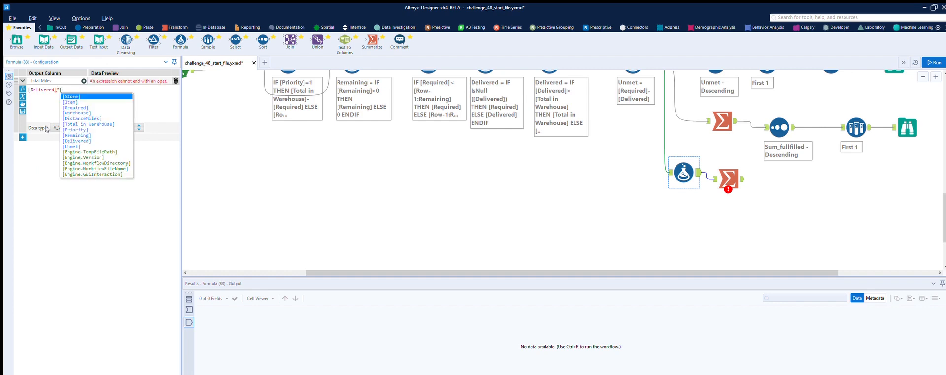
left_click(79, 119)
key("Return")
left_click(84, 127)
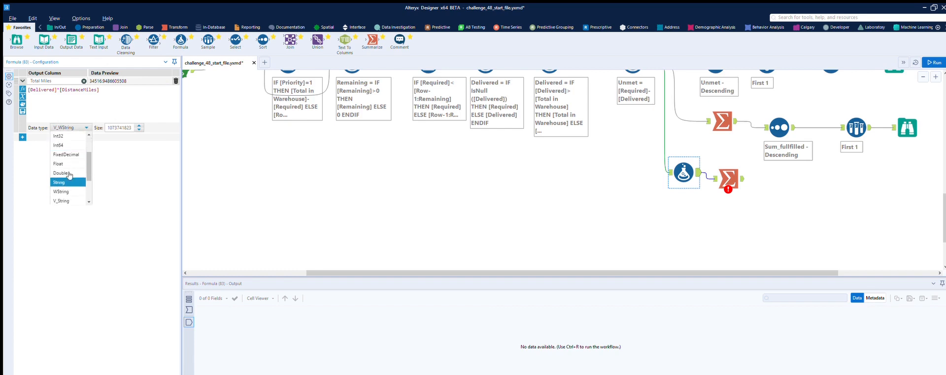
left_click(69, 173)
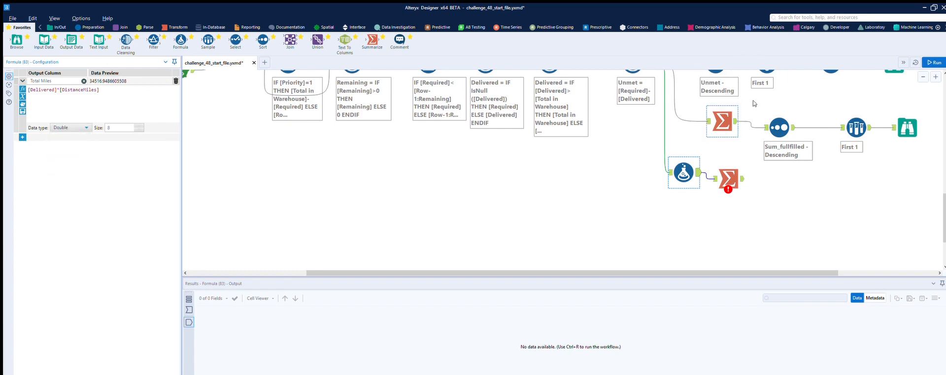
Move the new Summarize tool farther from the Formula tool and add a Sum action on Total Miles
left_click_drag(728, 179, 754, 179)
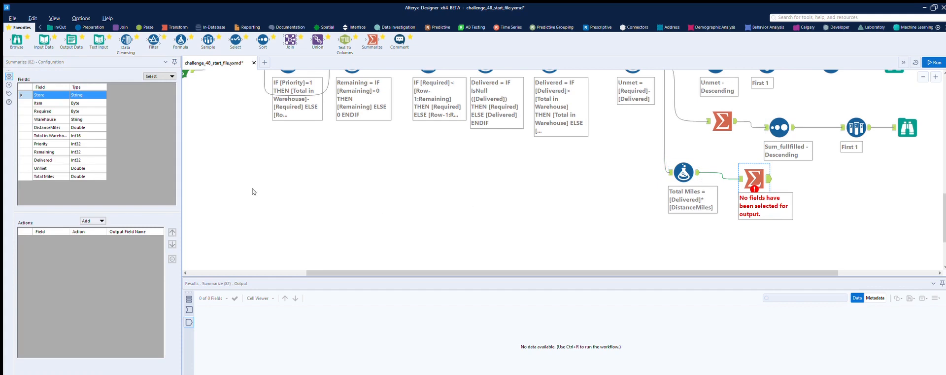
left_click(101, 211)
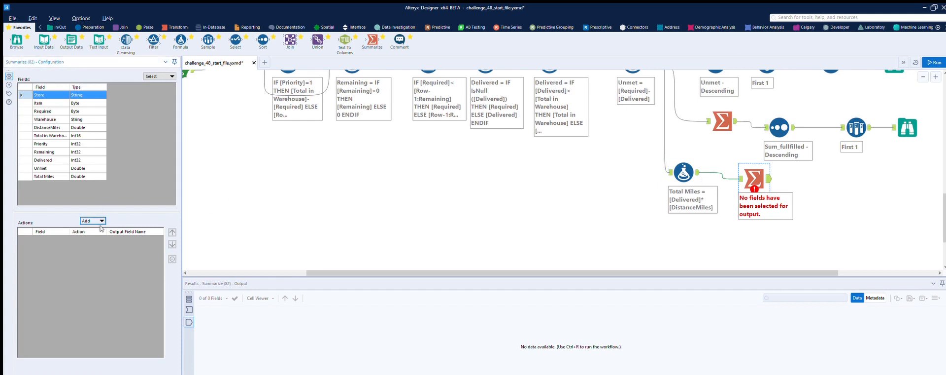
left_click(50, 176)
left_click(101, 220)
left_click(106, 228)
Check the expected Q3 output, group the Summarize by Item ahead of the Total Miles sum, and run the workflow
scroll(294, 221, "up", 10)
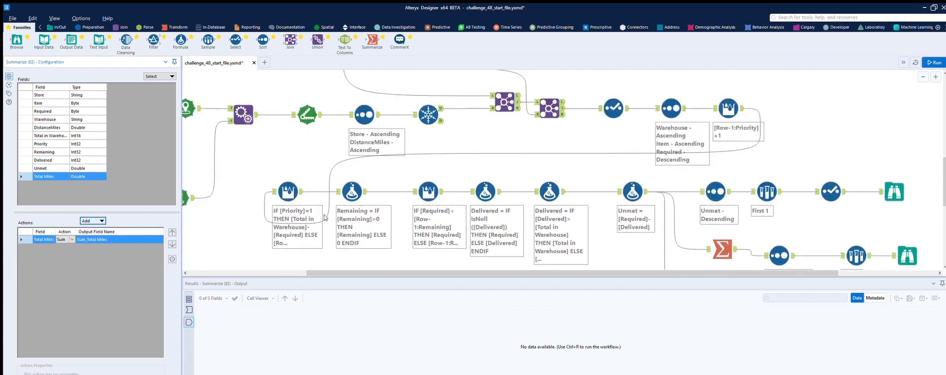
left_click(324, 139)
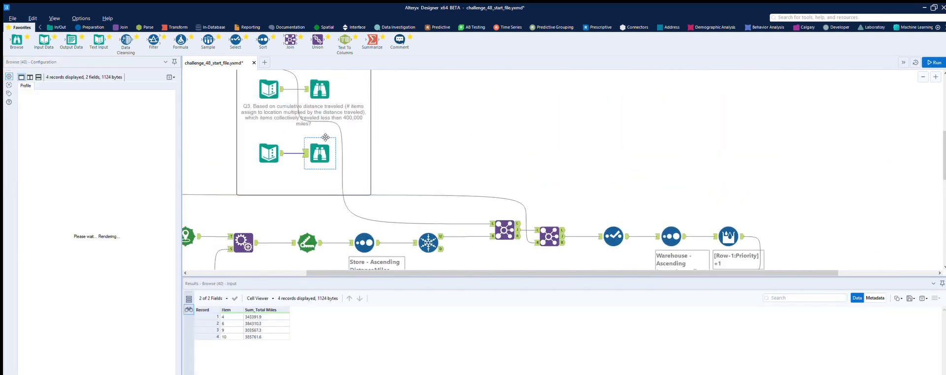
scroll(436, 171, "down", 3)
scroll(436, 171, "down", 10)
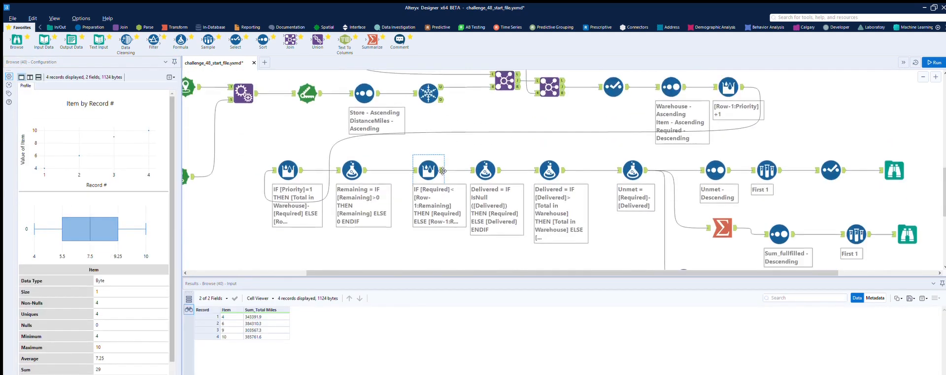
left_click(743, 242)
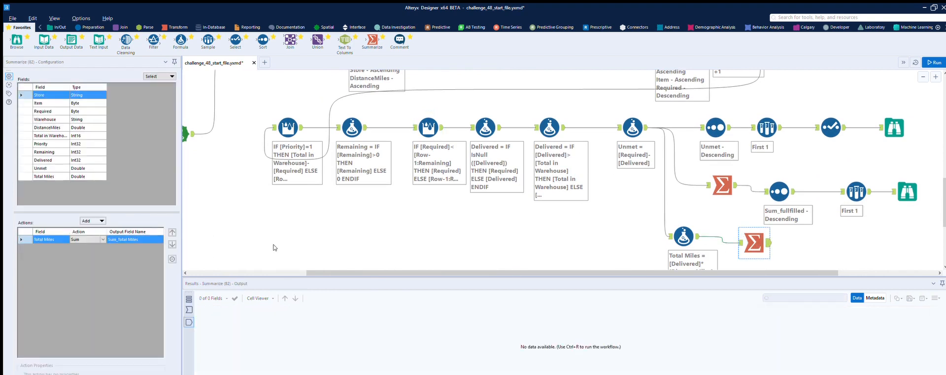
left_click(51, 102)
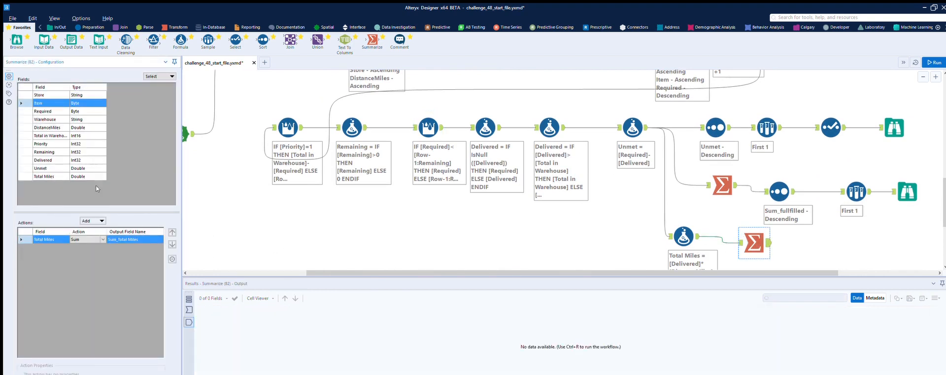
left_click(106, 215)
left_click(101, 228)
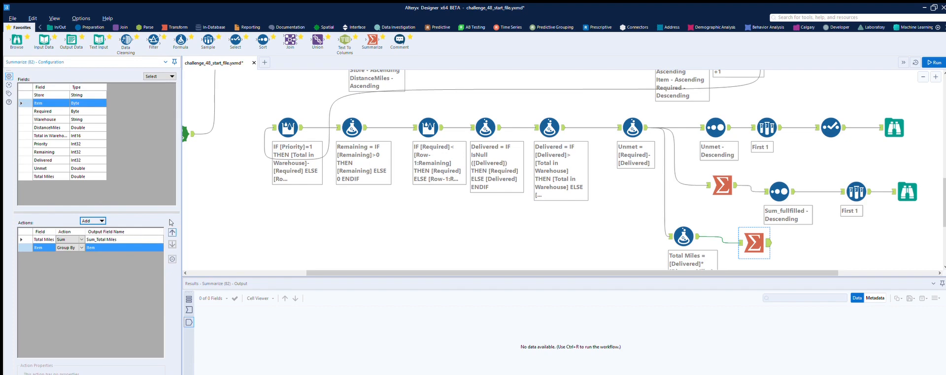
left_click(934, 62)
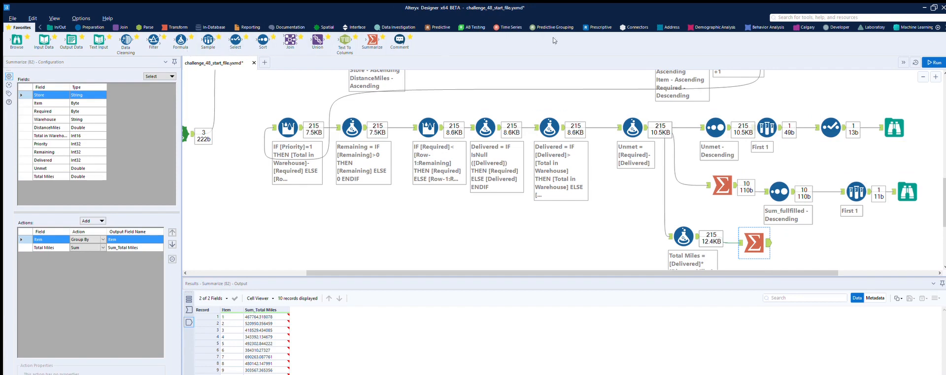
Append a Sort tool after the Q3 Summarize, sort Sum_Total Miles in ascending order, and run the workflow
left_click_drag(262, 41, 834, 248)
left_click(62, 97)
left_click(53, 102)
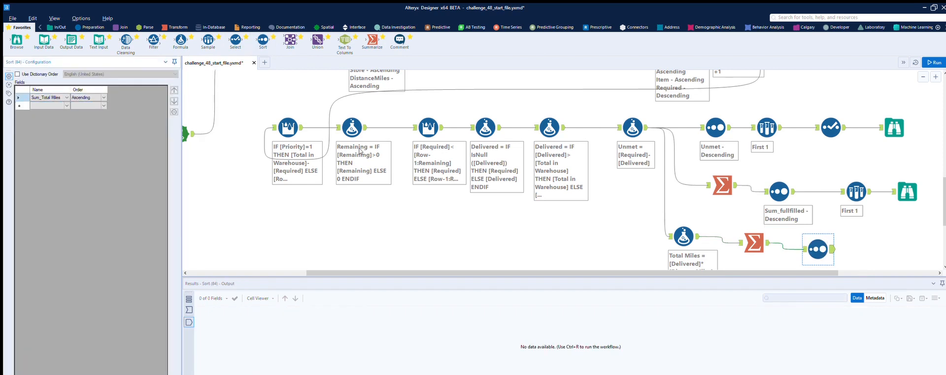
left_click(934, 62)
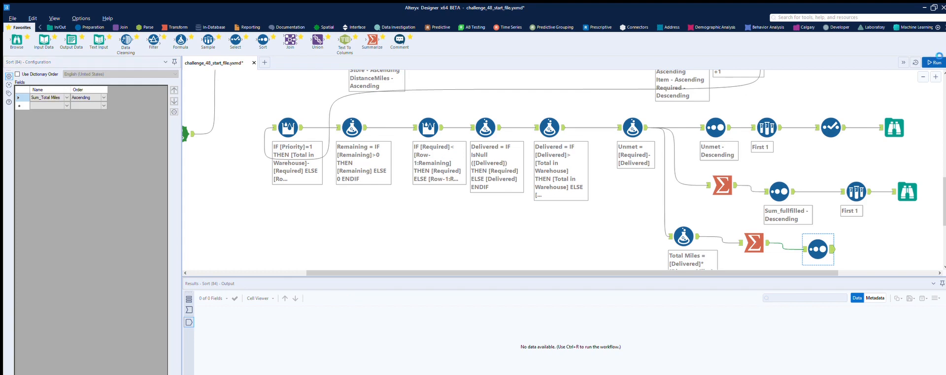
Append a Sample tool keeping the first 4 rows and a Browse tool after the Q3 Sort, and run the workflow
left_click_drag(208, 40, 877, 243)
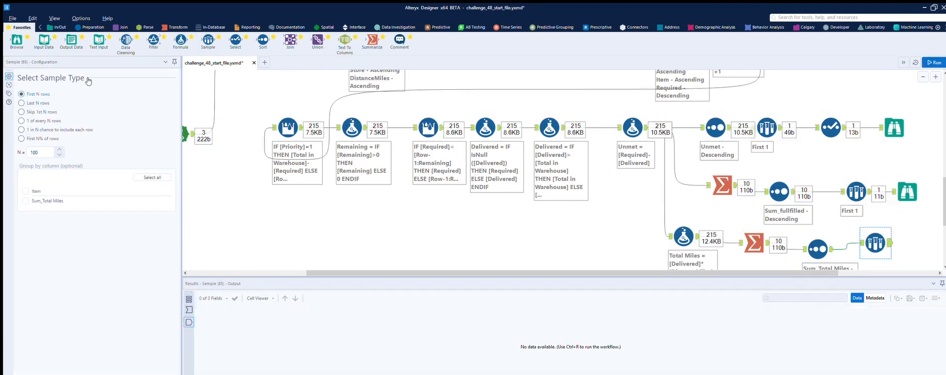
left_click_drag(42, 152, 15, 141)
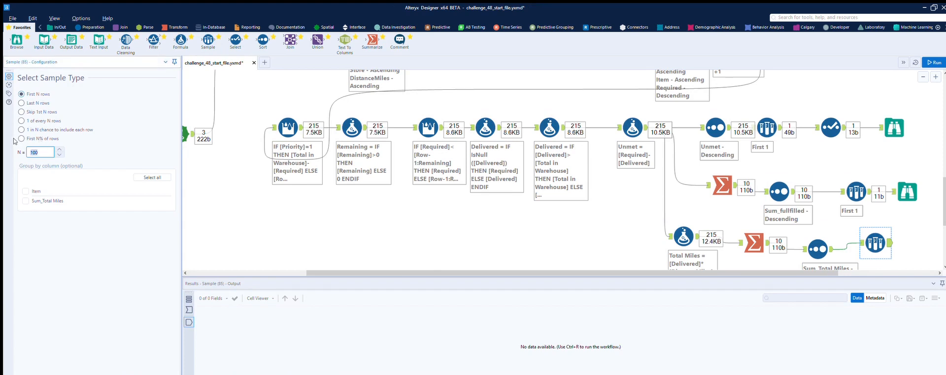
left_click_drag(20, 34, 926, 236)
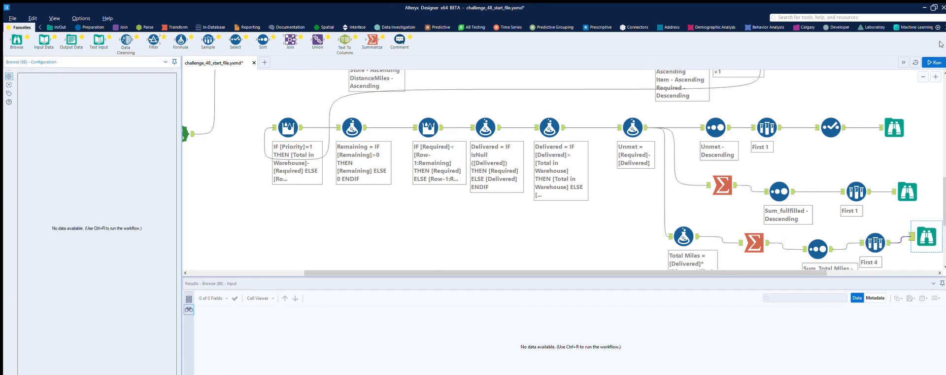
left_click(935, 63)
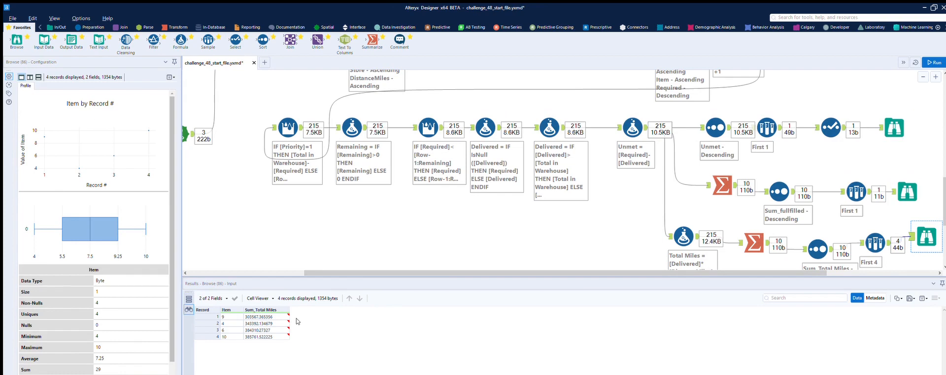
Replace the Sample tool in the Q3 branch with a Filter tool whose True output feeds the Browse
scroll(421, 213, "up", 1)
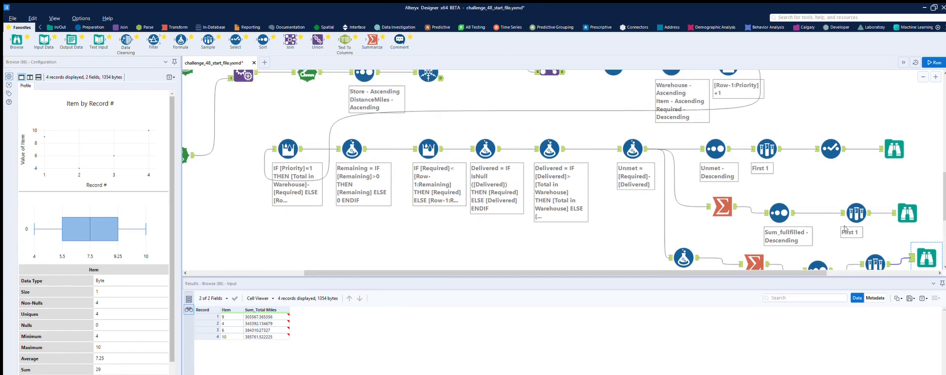
scroll(845, 227, "down", 1)
left_click(875, 232)
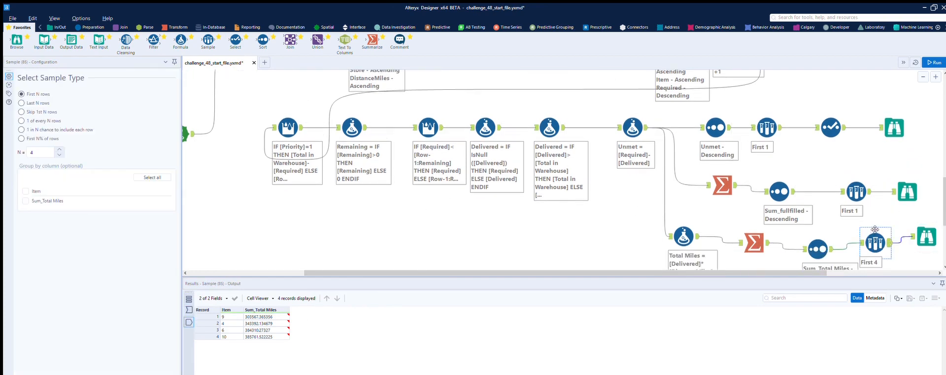
key("Delete")
left_click_drag(154, 39, 862, 237)
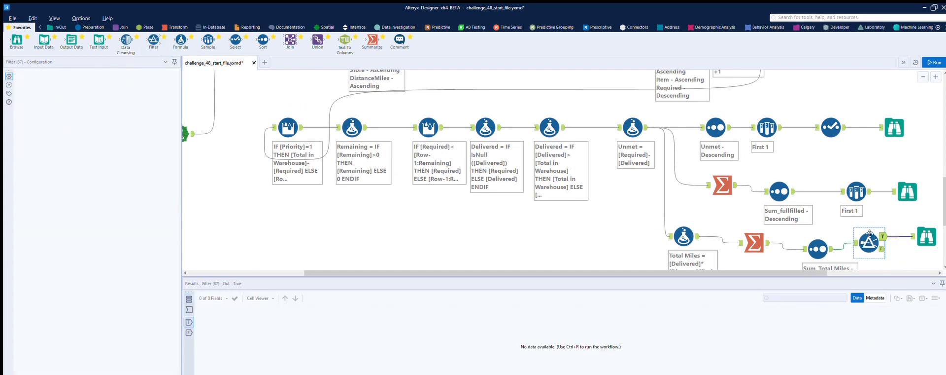
Set the basic filter to Sum_Total Miles < 400000 and run the workflow
left_click(52, 104)
left_click(69, 113)
left_click(121, 103)
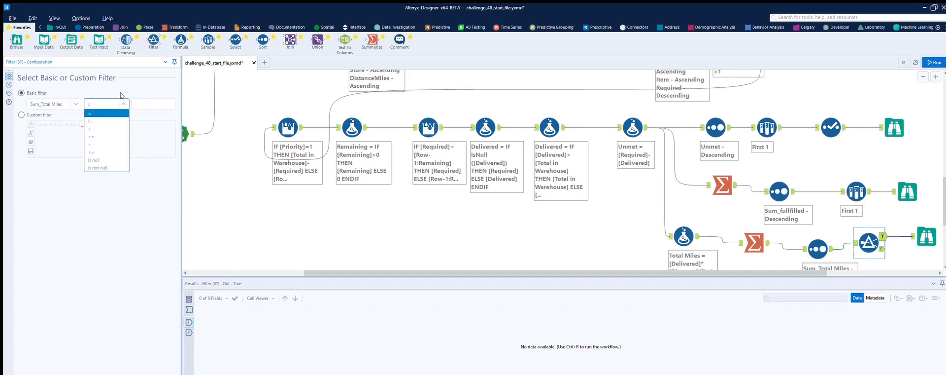
left_click(103, 129)
left_click(147, 103)
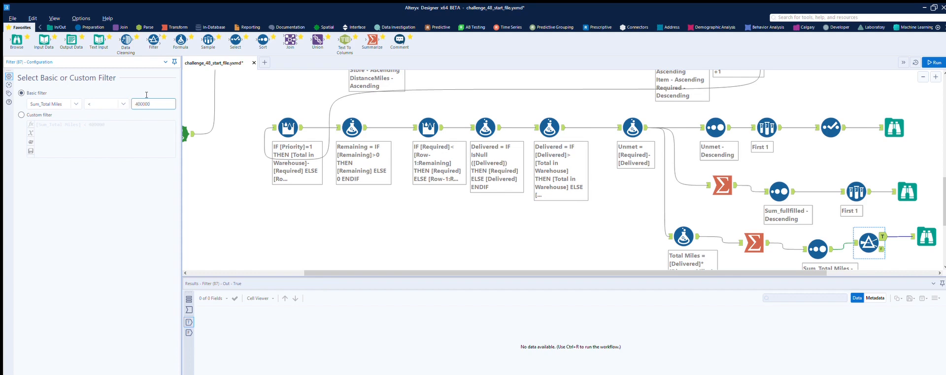
type("400000")
left_click(934, 62)
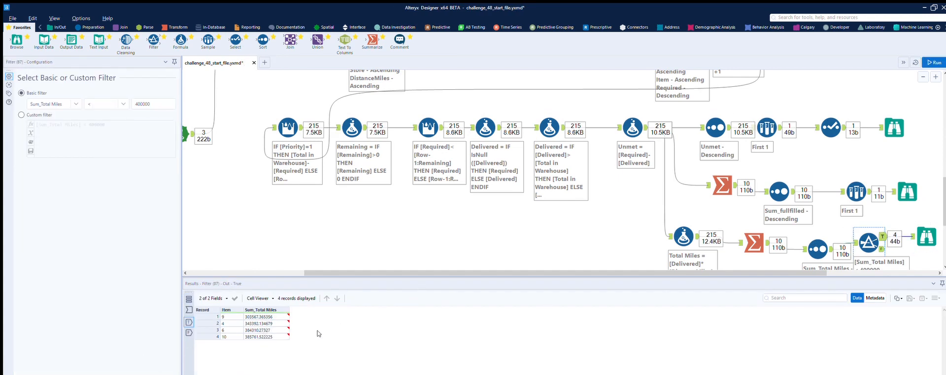
Compare the filtered Q3 result with the expected Q3 output, including its row order
scroll(433, 247, "up", 3)
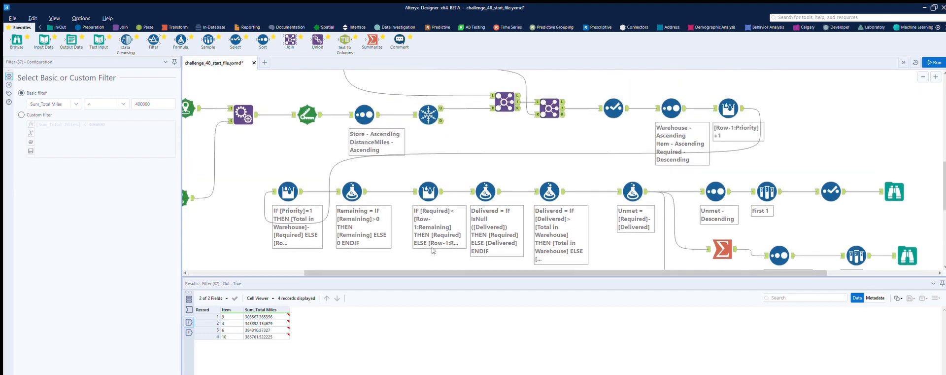
scroll(432, 247, "down", 2)
left_click(931, 254)
scroll(320, 108, "up", 5)
left_click(319, 104)
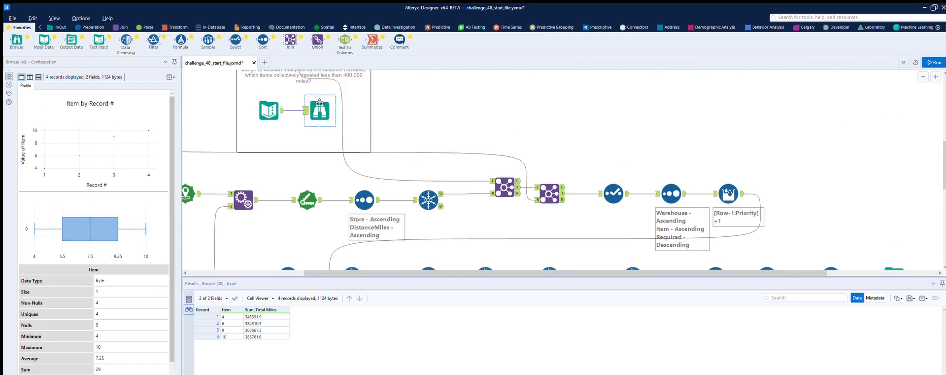
scroll(320, 105, "down", 2)
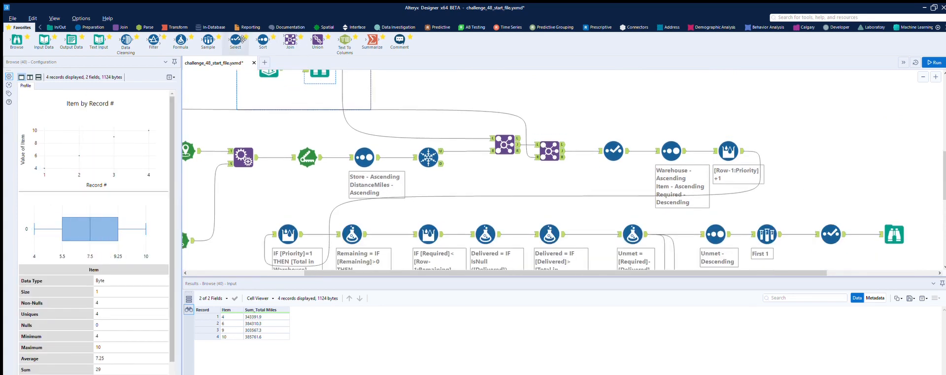
left_click_drag(262, 39, 879, 237)
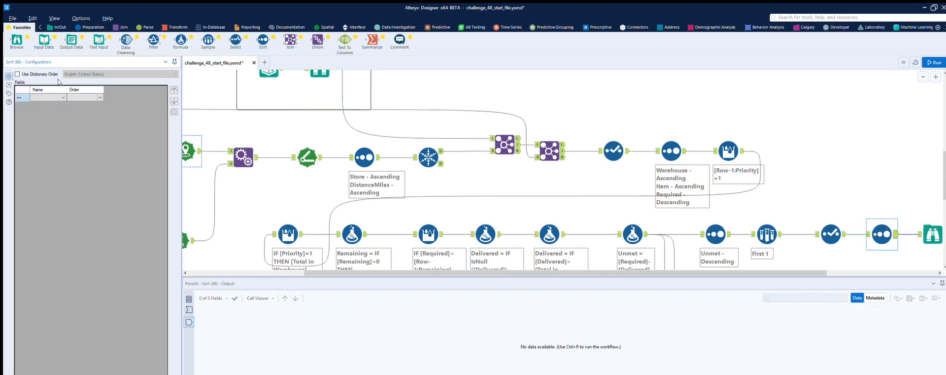
left_click(39, 103)
scroll(327, 117, "up", 1)
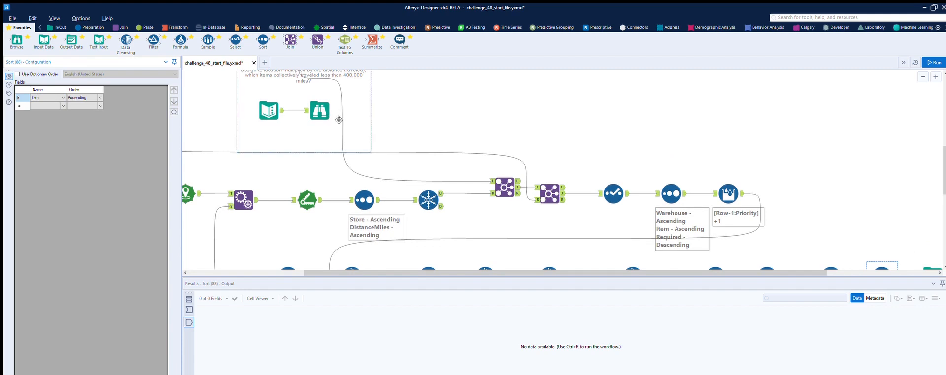
scroll(329, 117, "down", 2)
scroll(328, 118, "up", 3)
left_click(315, 125)
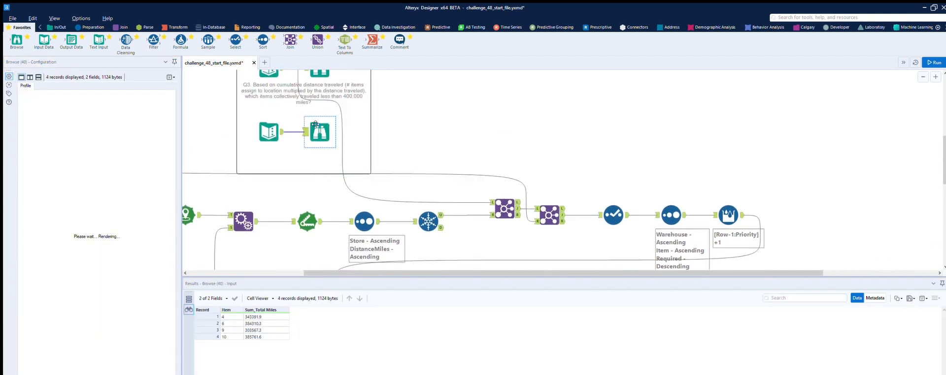
scroll(610, 134, "down", 3)
left_click(838, 227)
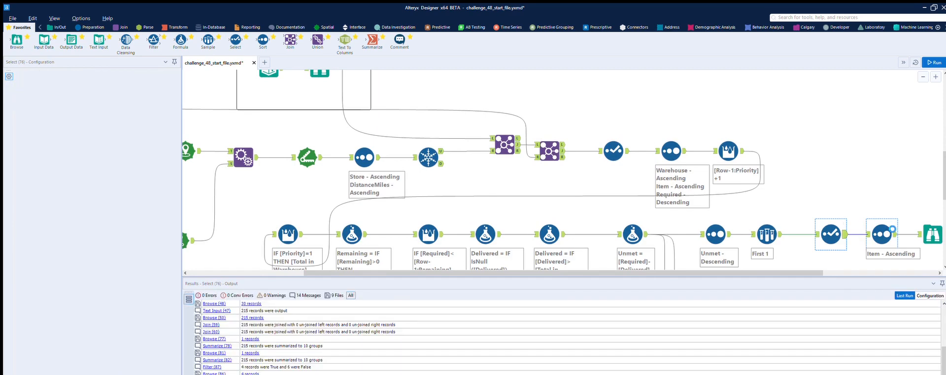
key("ctrl+z")
scroll(892, 227, "down", 3)
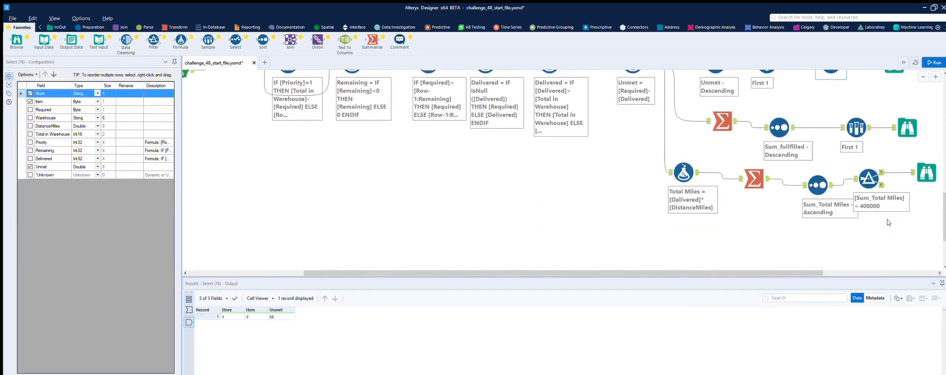
scroll(877, 167, "up", 2)
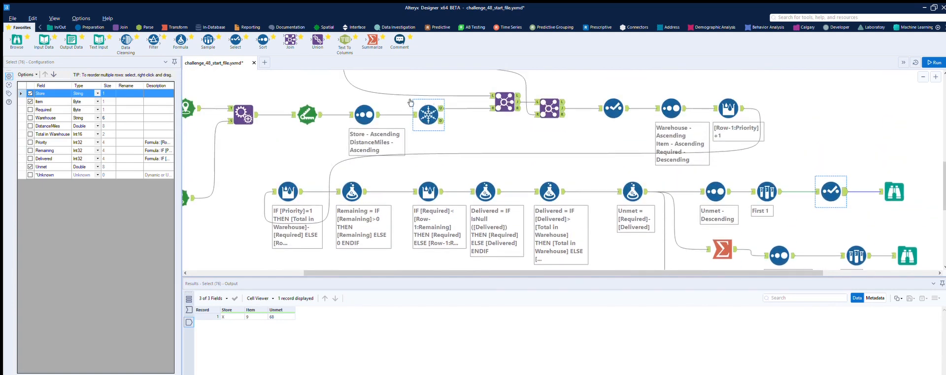
left_click_drag(262, 41, 869, 121)
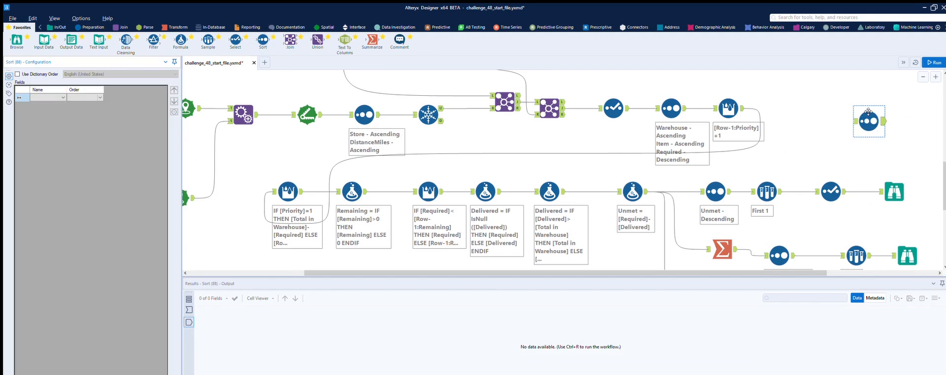
scroll(876, 99, "down", 2)
scroll(876, 89, "up", 1)
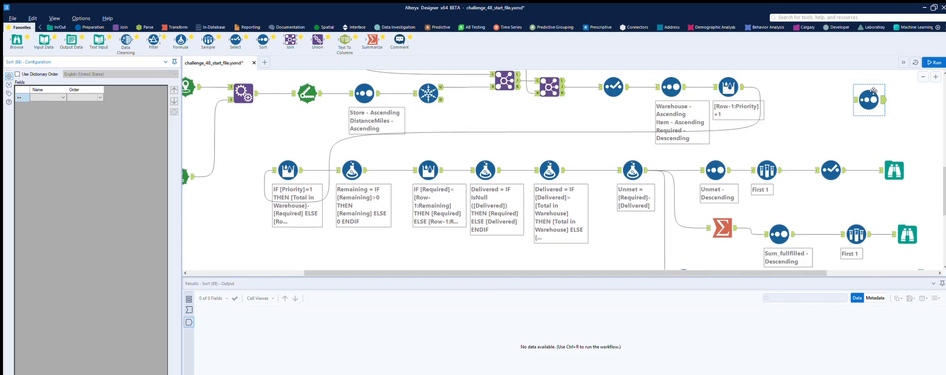
key("Delete")
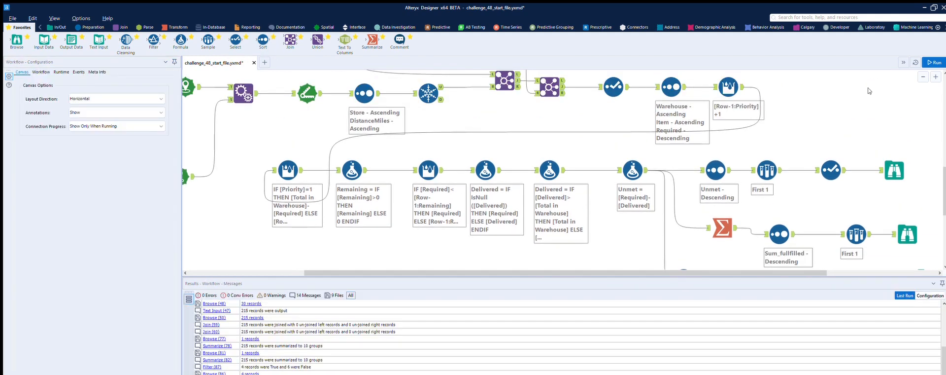
Insert a Sort tool between the Q3 Filter's True output and its Browse, ordering Item ascending
scroll(869, 91, "down", 3)
left_click_drag(927, 215, 932, 222)
left_click_drag(263, 40, 920, 215)
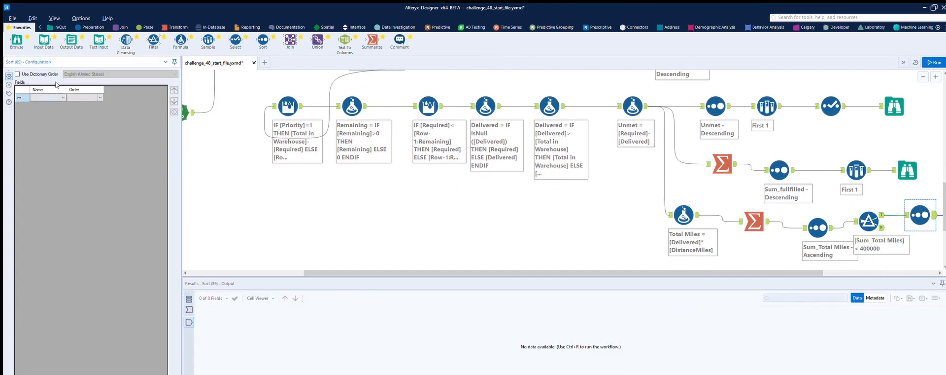
left_click(52, 97)
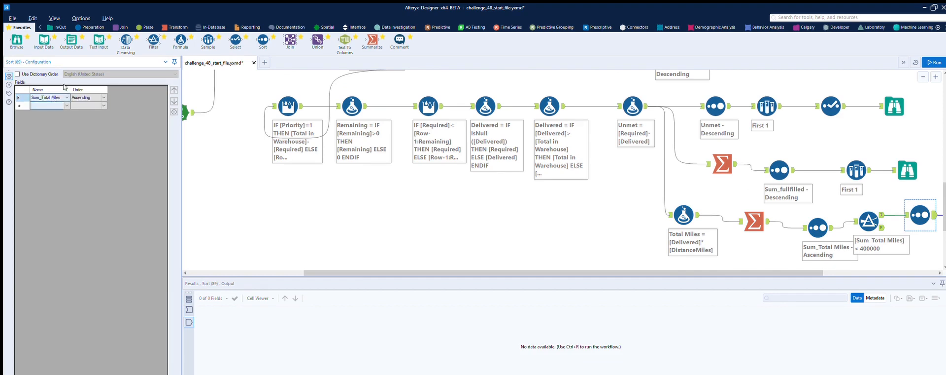
scroll(53, 98, "up", 1)
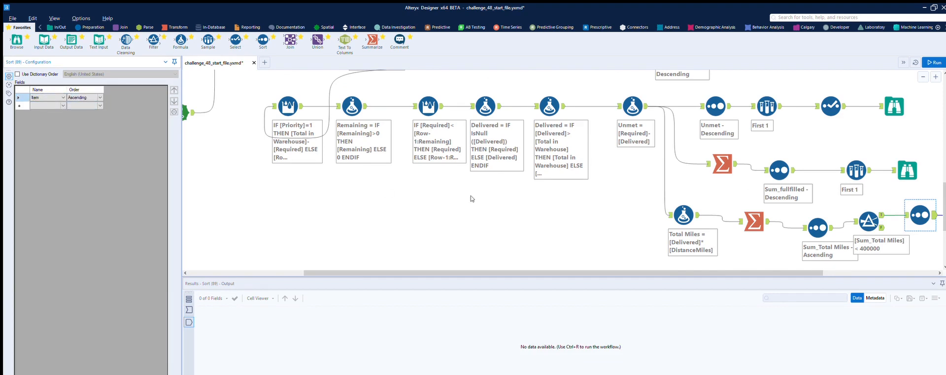
key("ctrl+shift+b")
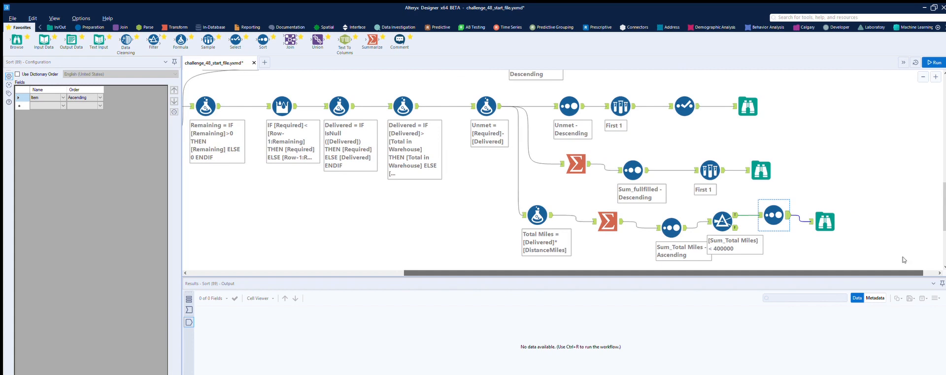
Insert a Select tool before the Q3 Browse, convert Sum_Total Miles to FixedDecimal with size 19.1, and run the workflow
left_click_drag(832, 213, 871, 215)
key("ctrl+r")
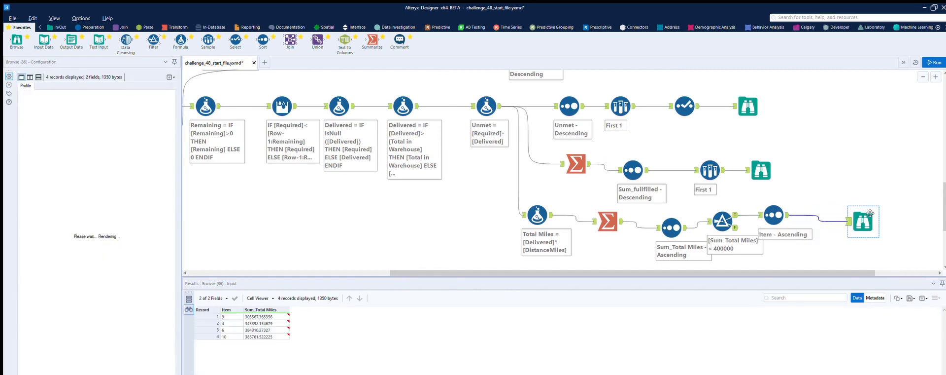
left_click_drag(242, 39, 820, 222)
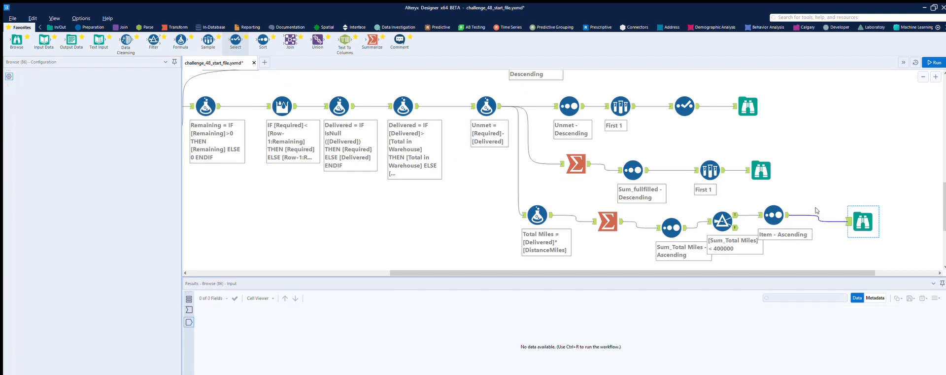
key("Down")
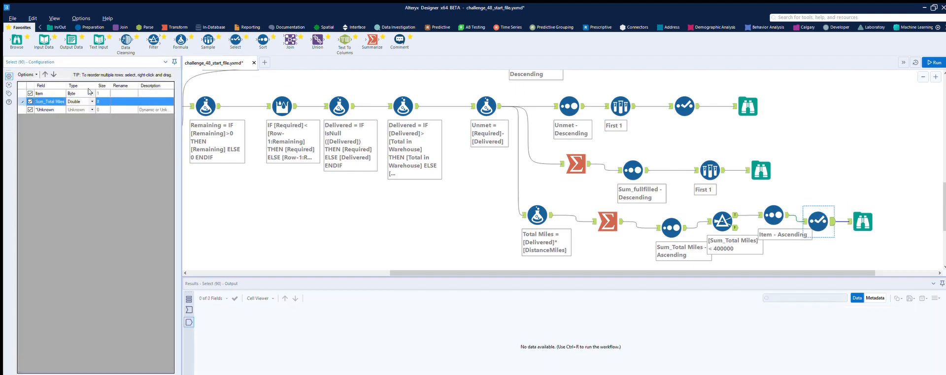
left_click(75, 119)
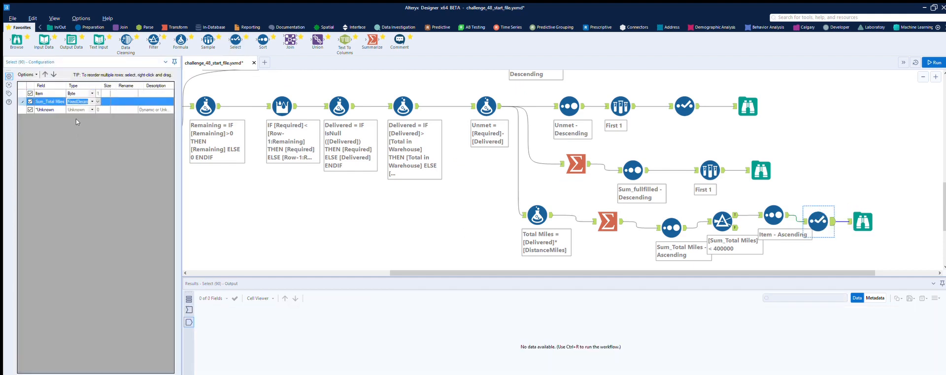
left_click(111, 100)
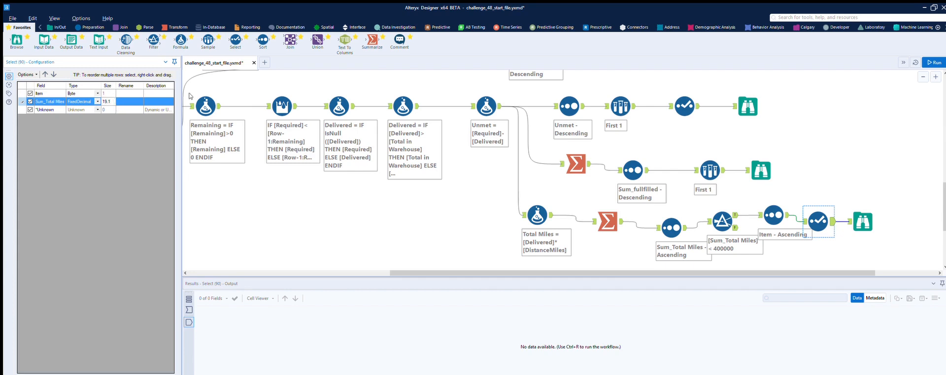
left_click(934, 63)
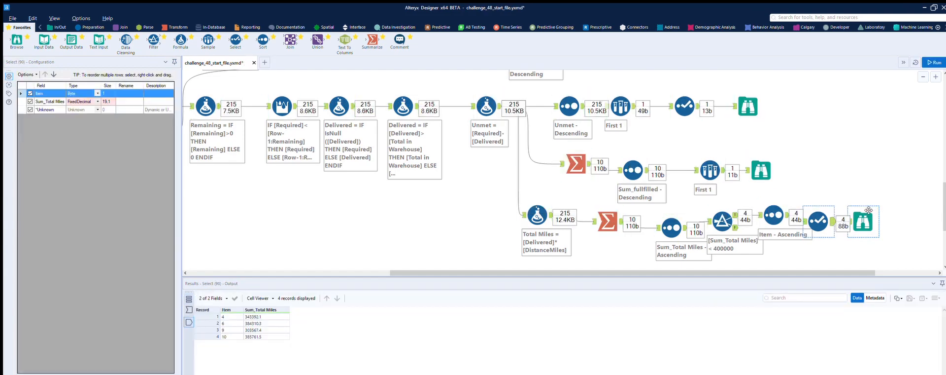
Compare the rounded Q3 Browse values with those in the expected Q3 output
scroll(868, 208, "up", 8)
scroll(866, 203, "down", 9)
left_click(865, 199)
scroll(837, 200, "up", 10)
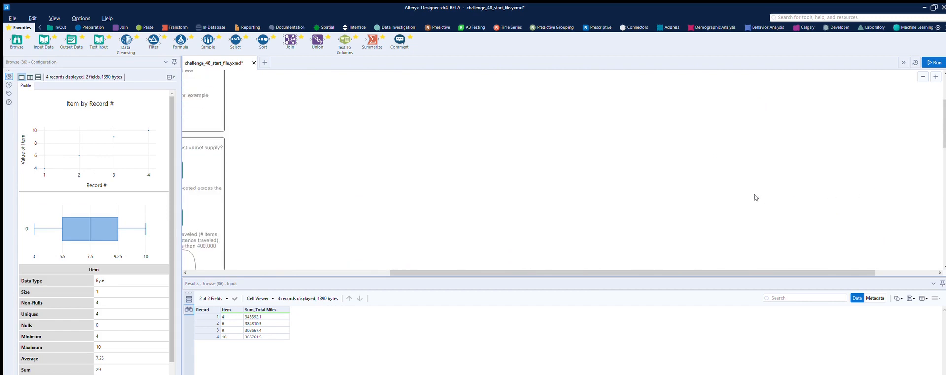
scroll(666, 251, "down", 3)
scroll(616, 258, "left", 3)
left_click(270, 197)
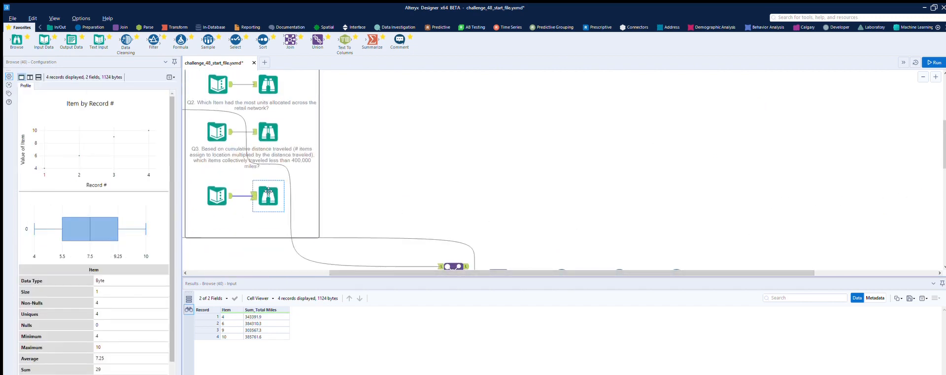
scroll(268, 191, "down", 1)
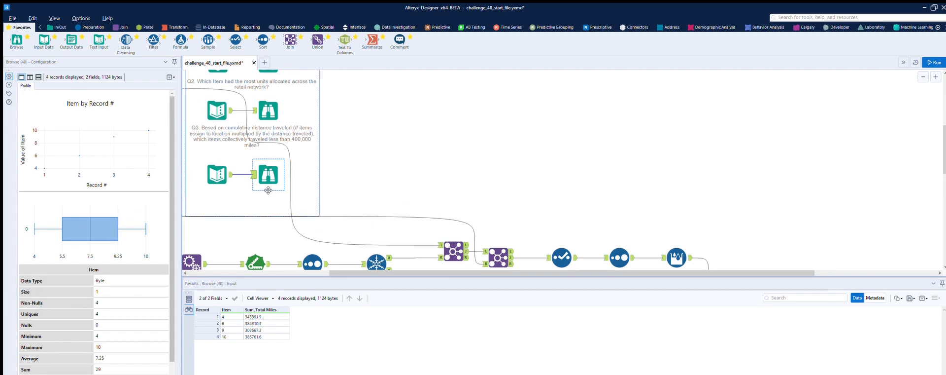
Compare Sum_Total Miles item by item, to the decimal, between the Q3 branch's final Browse and the expected Q3 Browse, and open the preceding Select tool
scroll(268, 190, "down", 2)
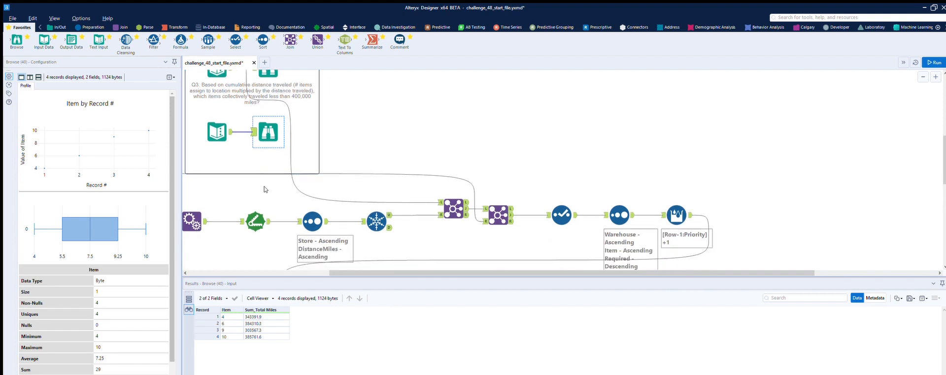
scroll(265, 189, "down", 6)
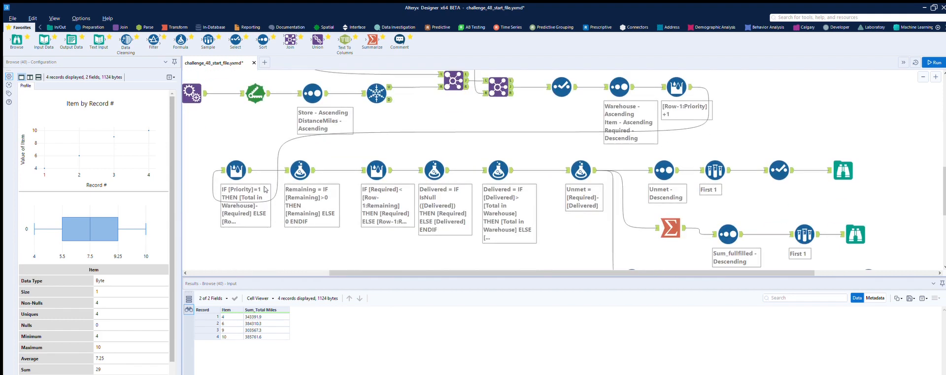
scroll(850, 237, "down", 2)
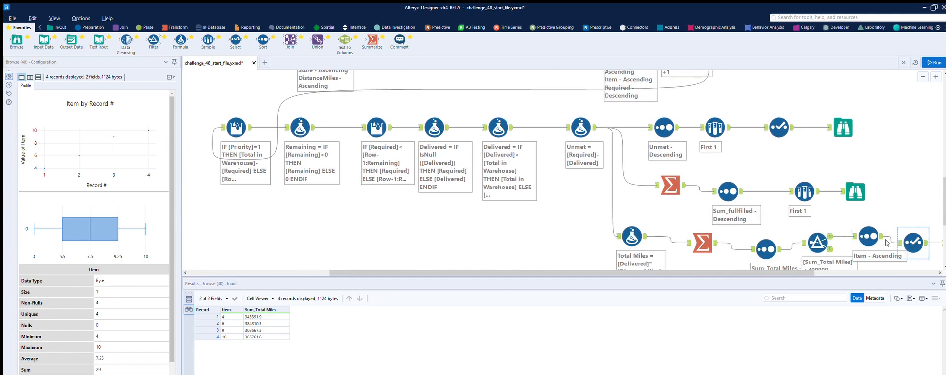
scroll(838, 264, "right", 1)
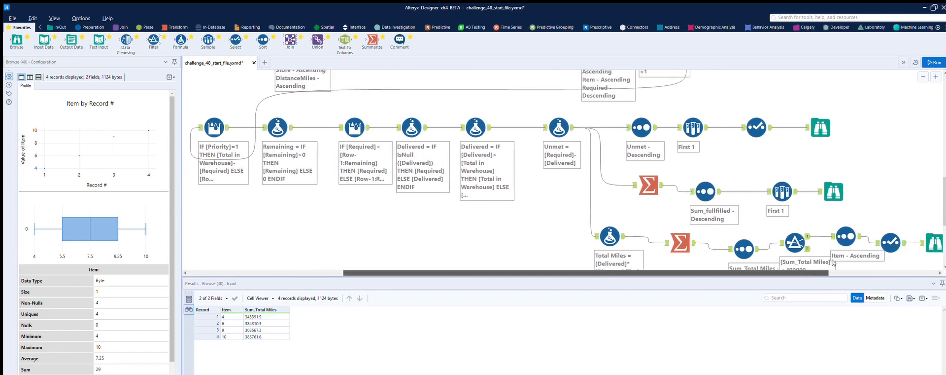
left_click(923, 76)
left_click(924, 76)
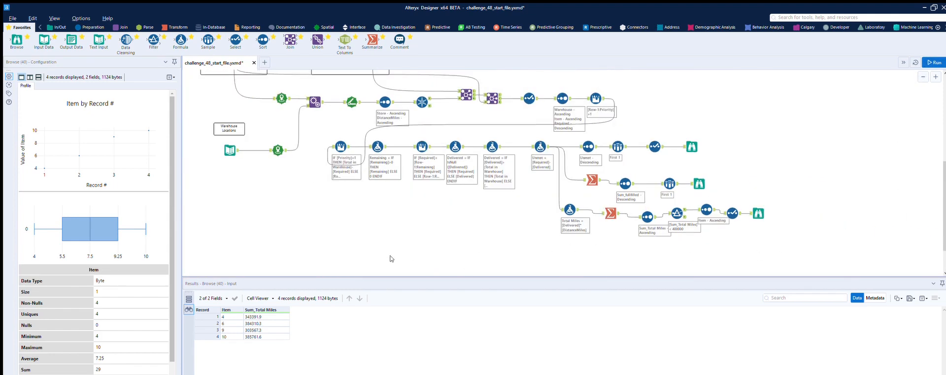
scroll(429, 251, "up", 1)
scroll(430, 252, "up", 1)
scroll(430, 252, "down", 1)
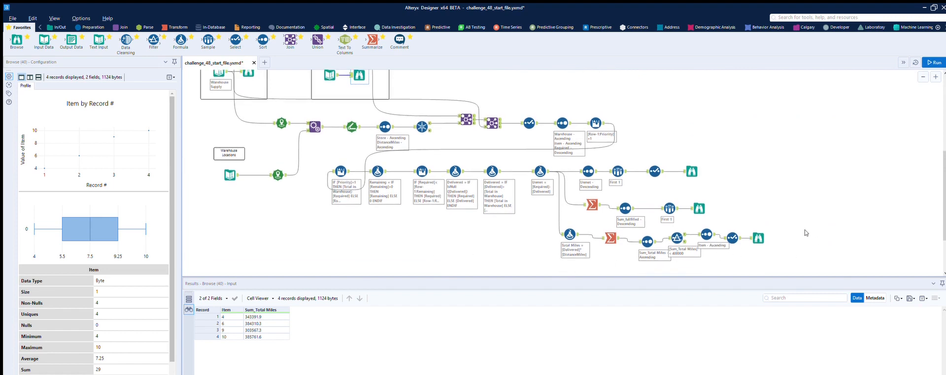
left_click(759, 227)
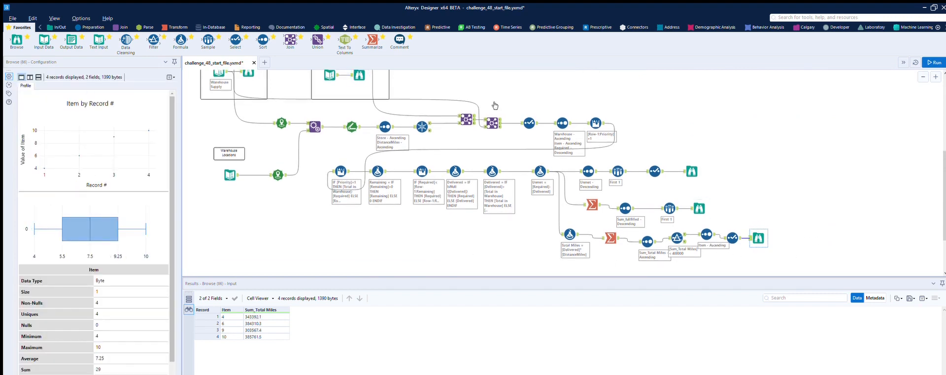
left_click(363, 68)
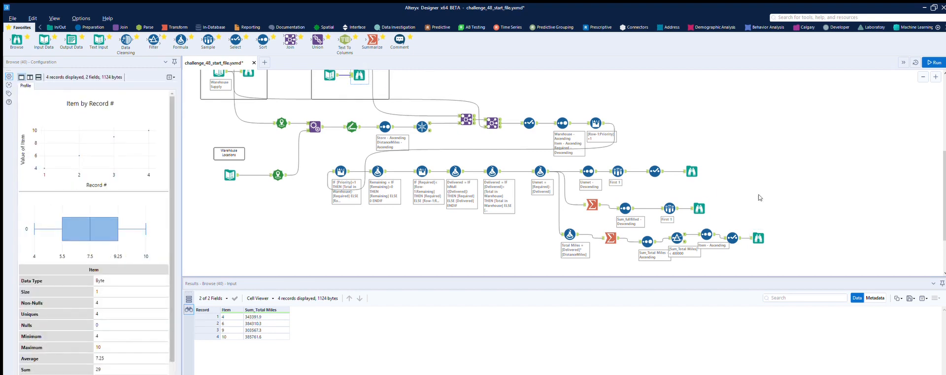
left_click(761, 227)
left_click(361, 69)
left_click(761, 226)
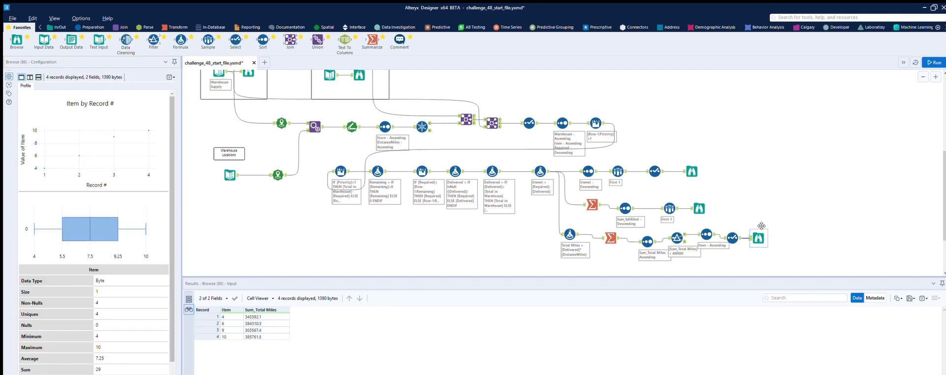
left_click(359, 72)
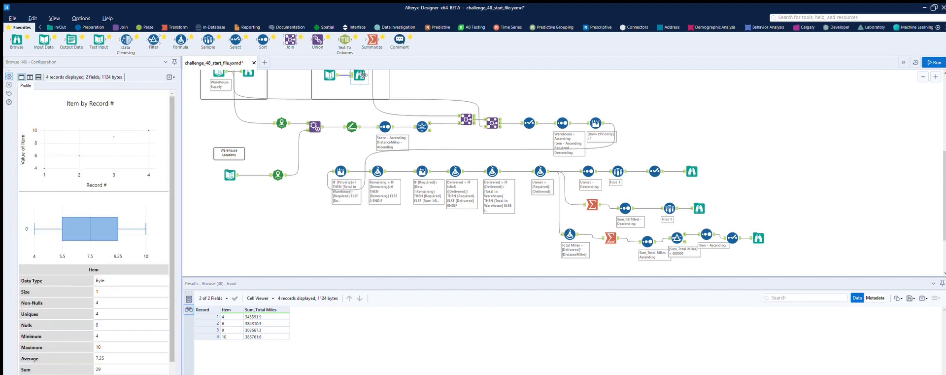
left_click(759, 238)
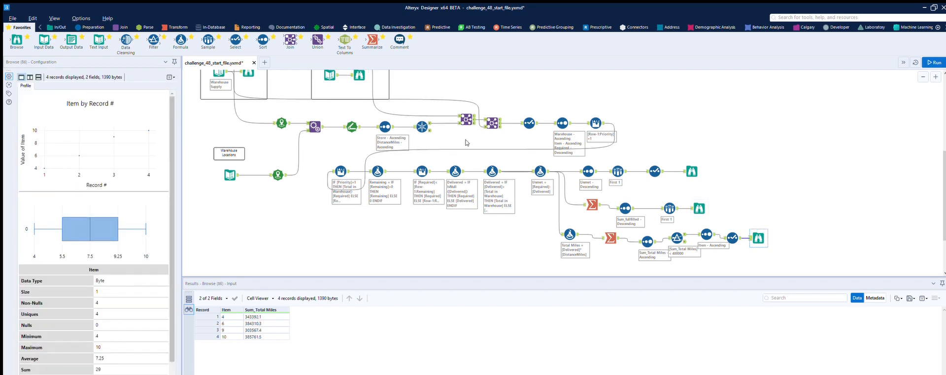
left_click(364, 65)
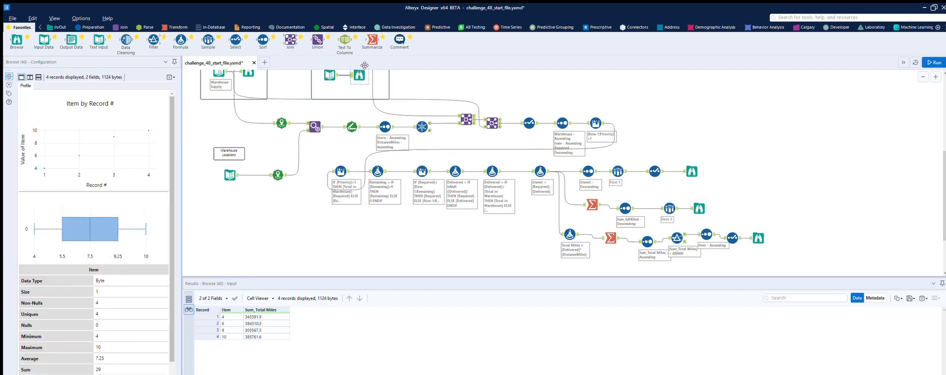
left_click(761, 233)
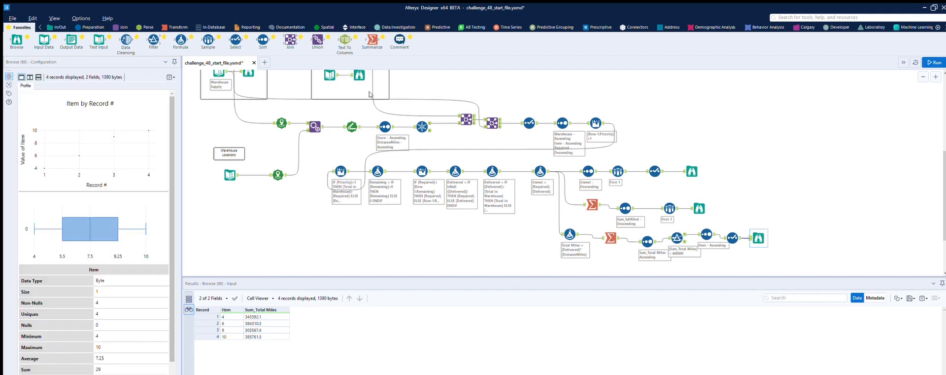
left_click(365, 70)
left_click(739, 230)
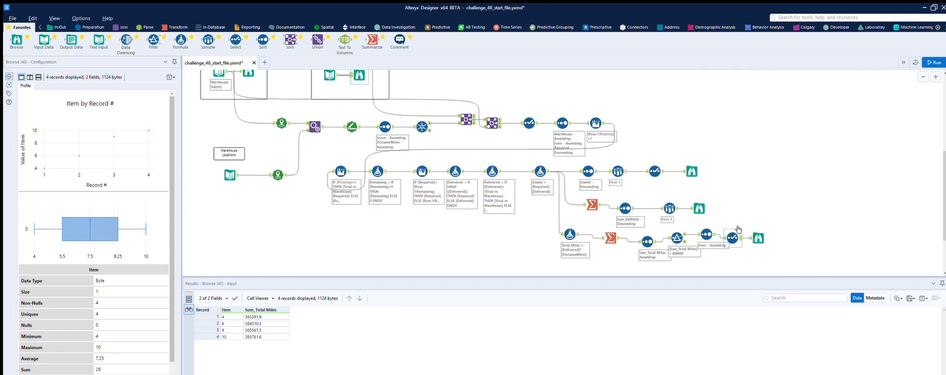